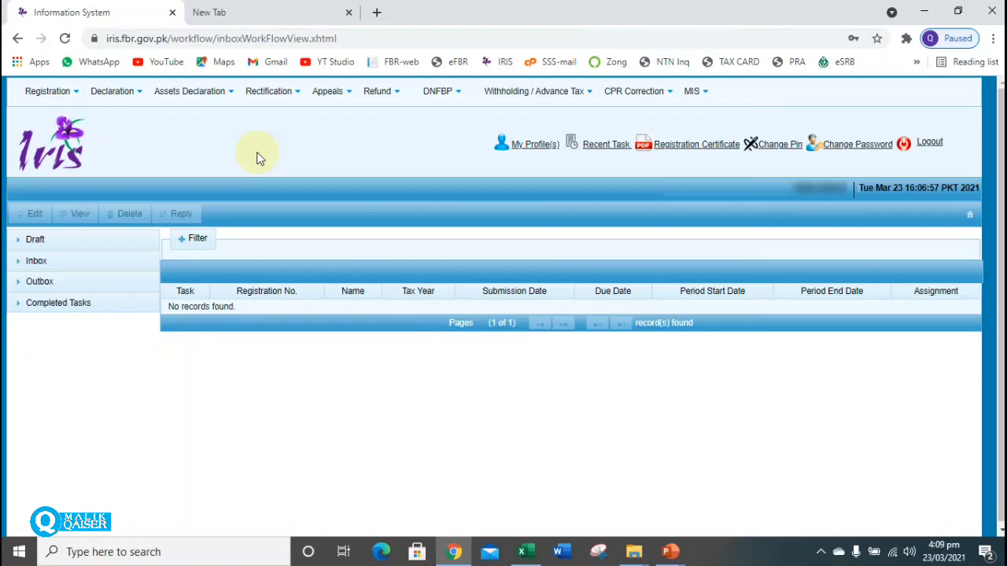
# Start a normal 114(1) return and pick the 01-Jul-2019 to 30-Jun-2020 tax period.
pyautogui.click(122, 99)
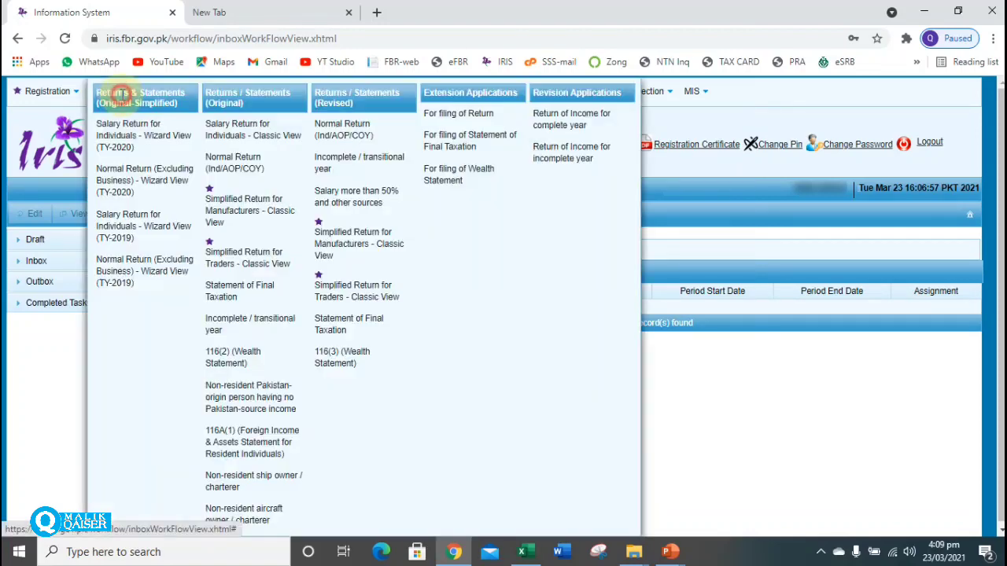
pyautogui.click(244, 164)
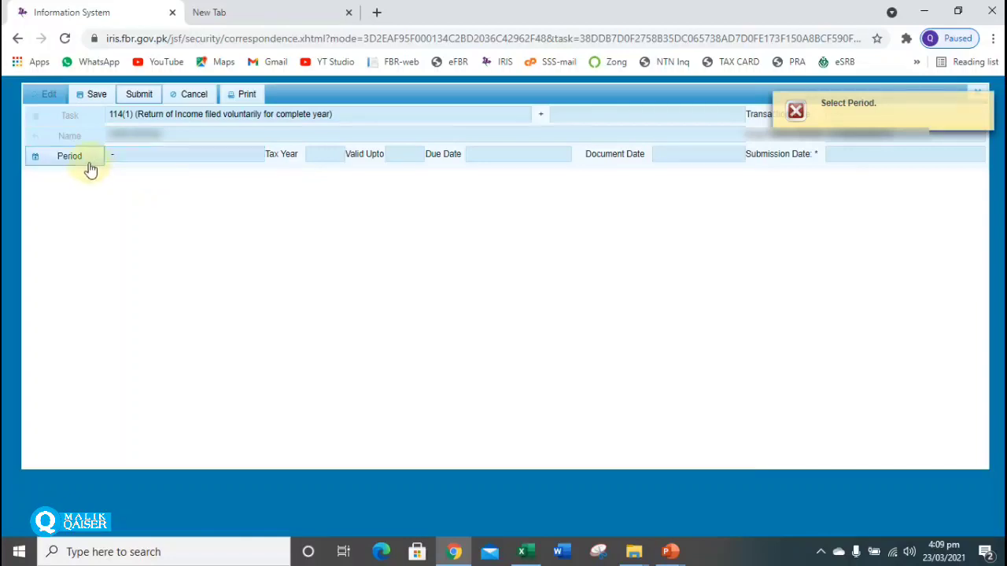
pyautogui.click(83, 161)
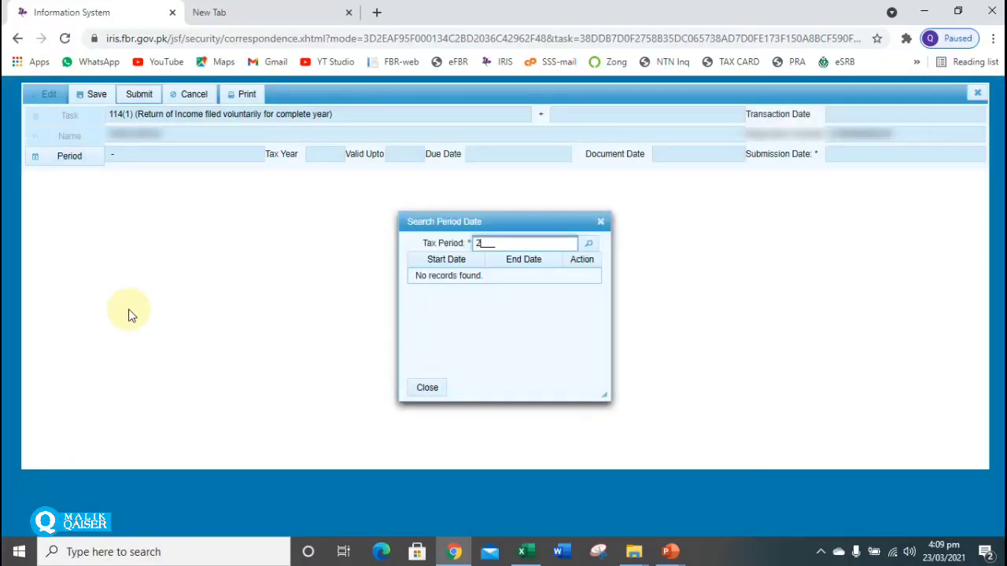
pyautogui.click(589, 249)
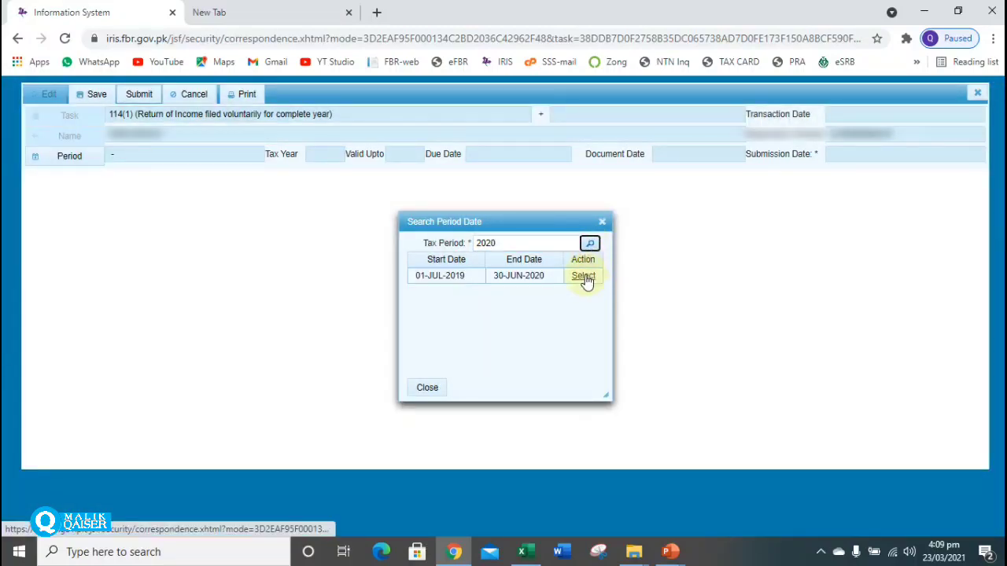
pyautogui.click(585, 277)
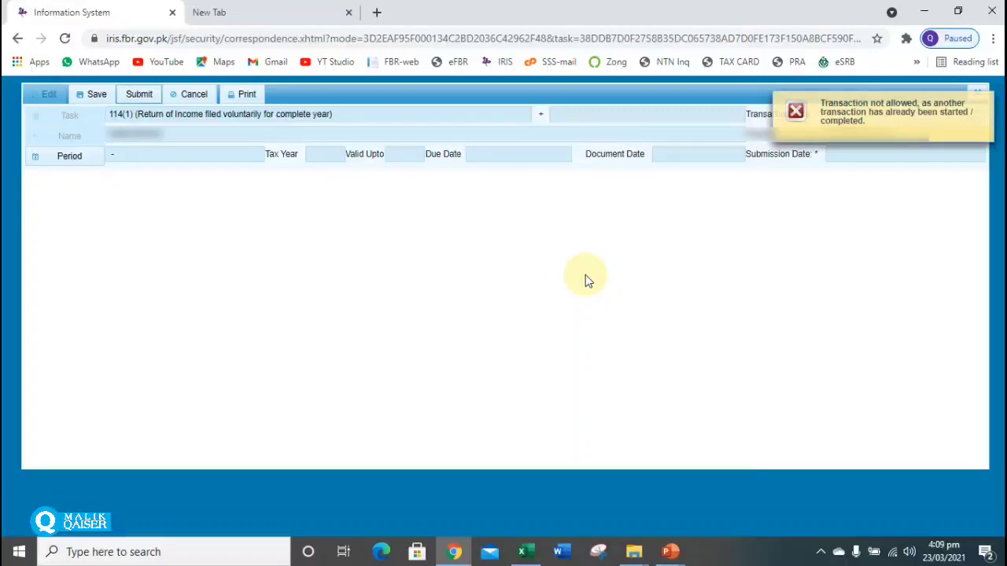
# Dismiss the 'Transaction not allowed' error and close the 114(1) form, discarding unsaved data.
pyautogui.click(986, 105)
pyautogui.click(977, 93)
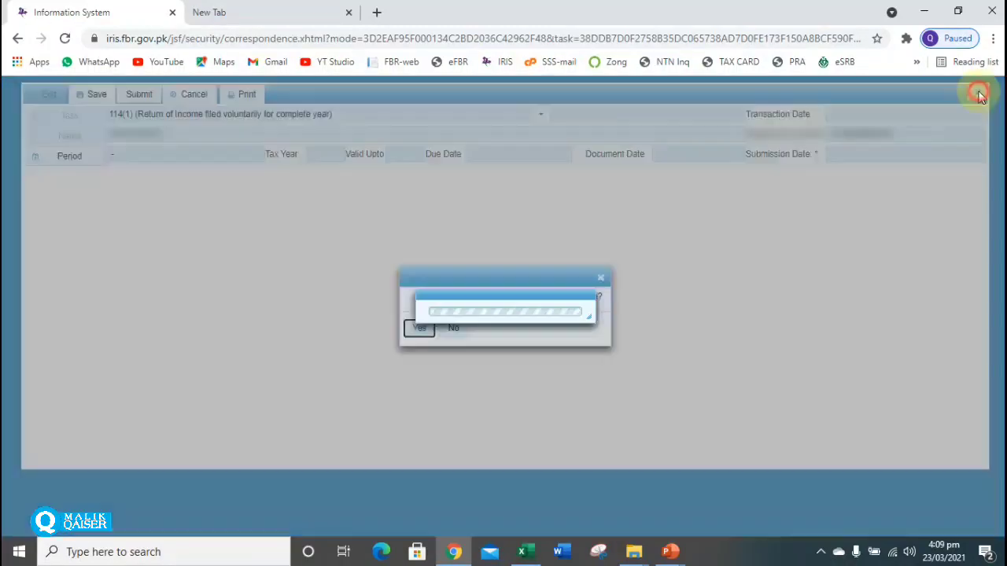
pyautogui.click(416, 332)
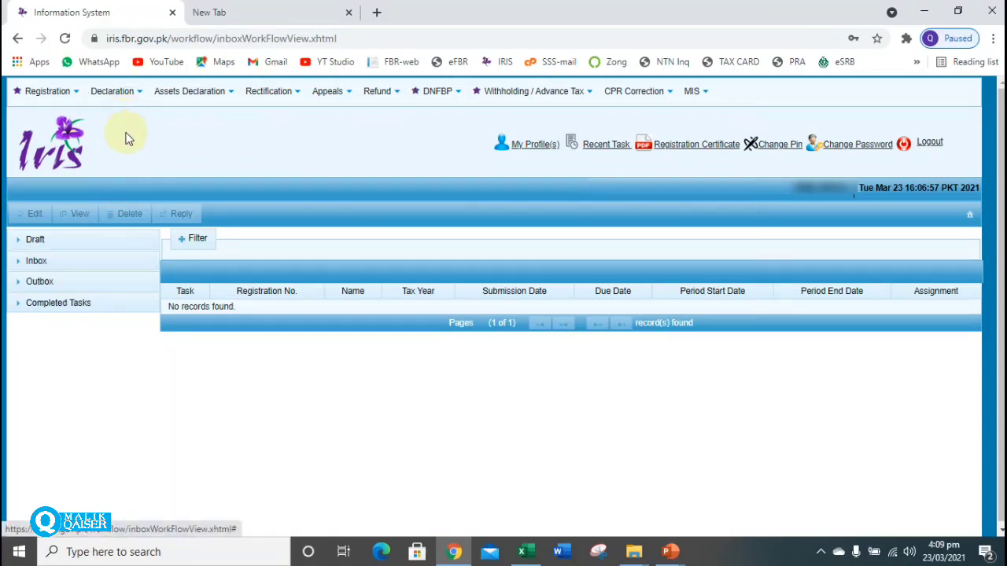
# Reply to the tax year 2020 Declaration inbox notice with a 114(4) return on notice.
pyautogui.click(37, 262)
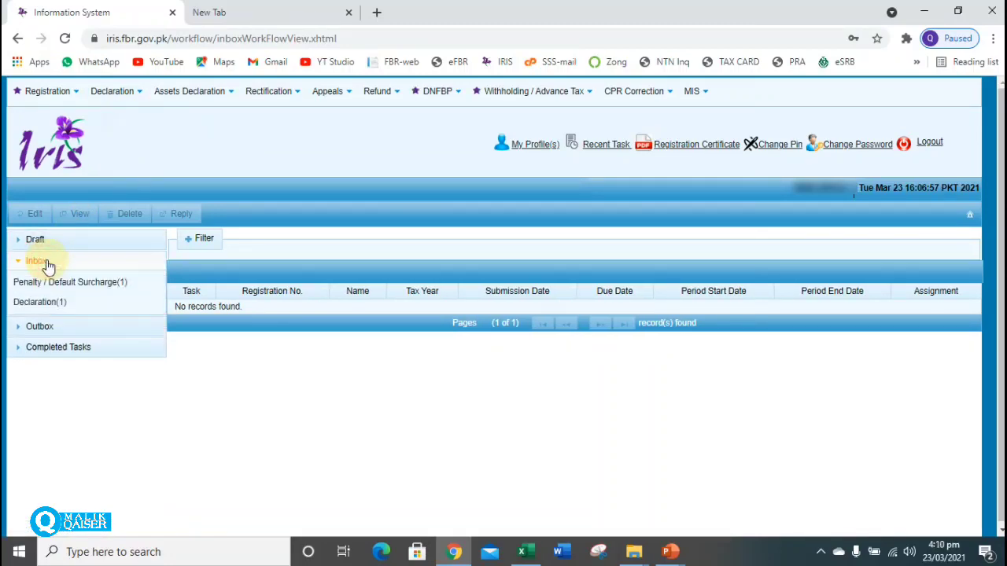
pyautogui.click(43, 303)
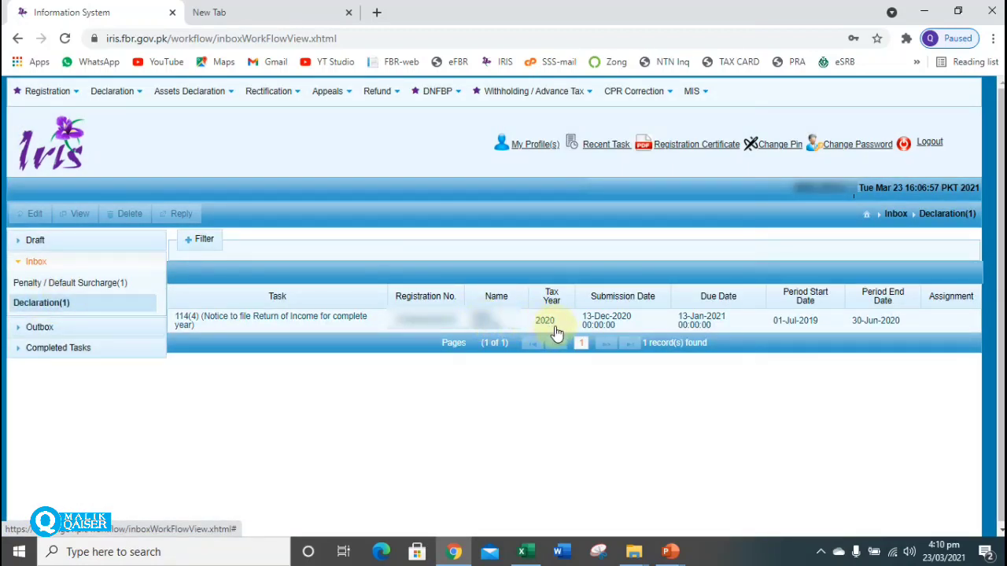
pyautogui.click(590, 329)
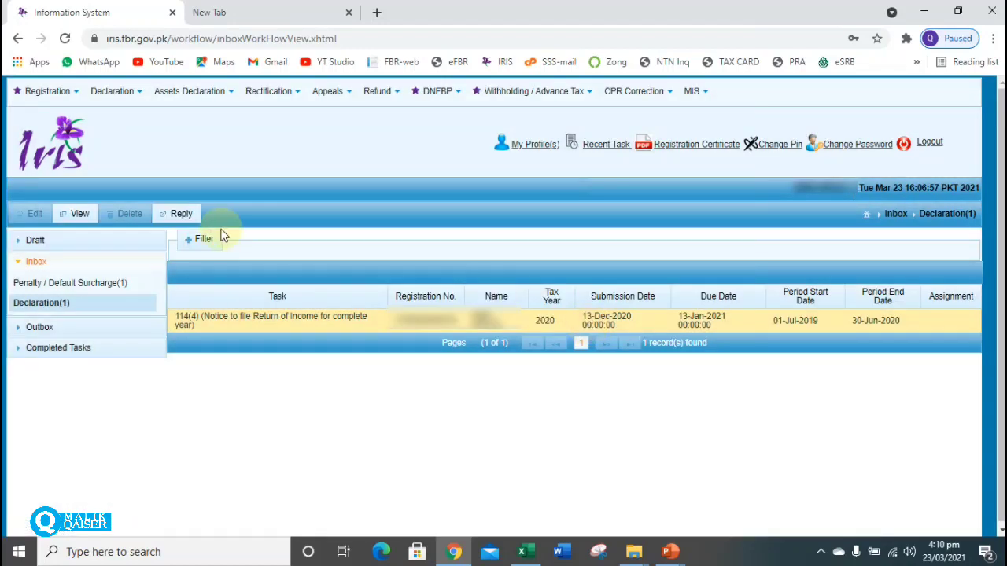
pyautogui.click(177, 222)
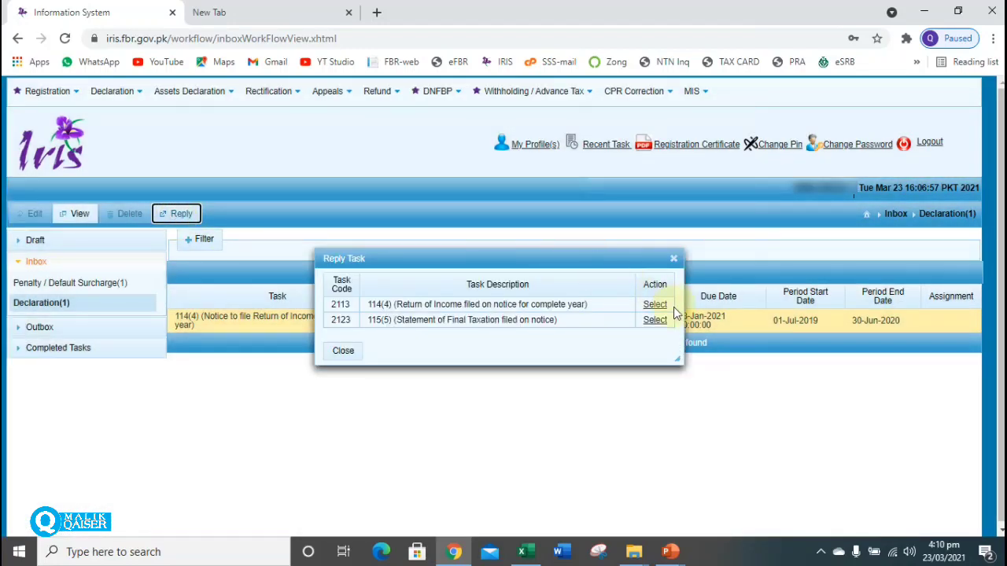
pyautogui.click(652, 307)
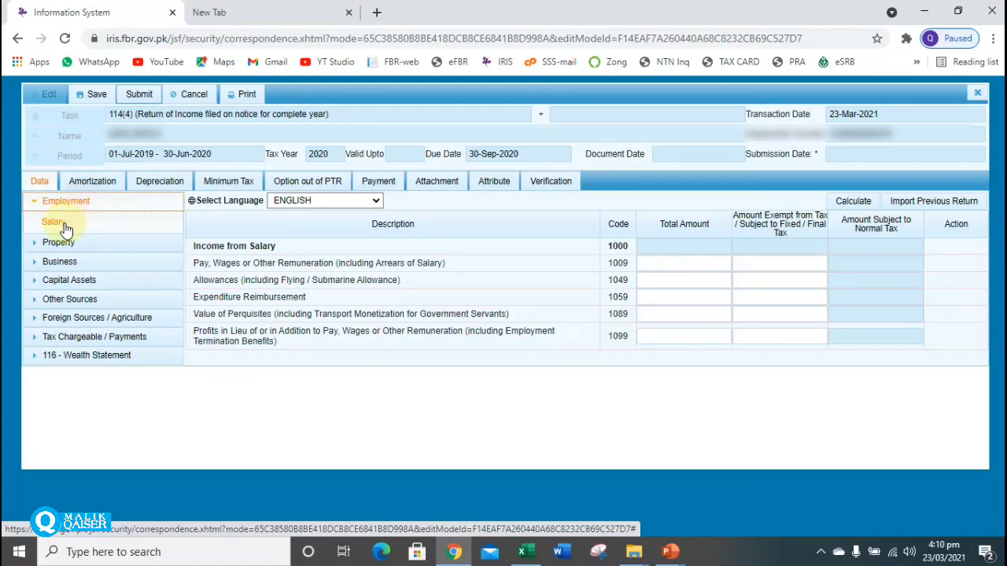
# Enter 700,000 pay and wages under salary code 1009 and calculate the totals.
pyautogui.click(66, 229)
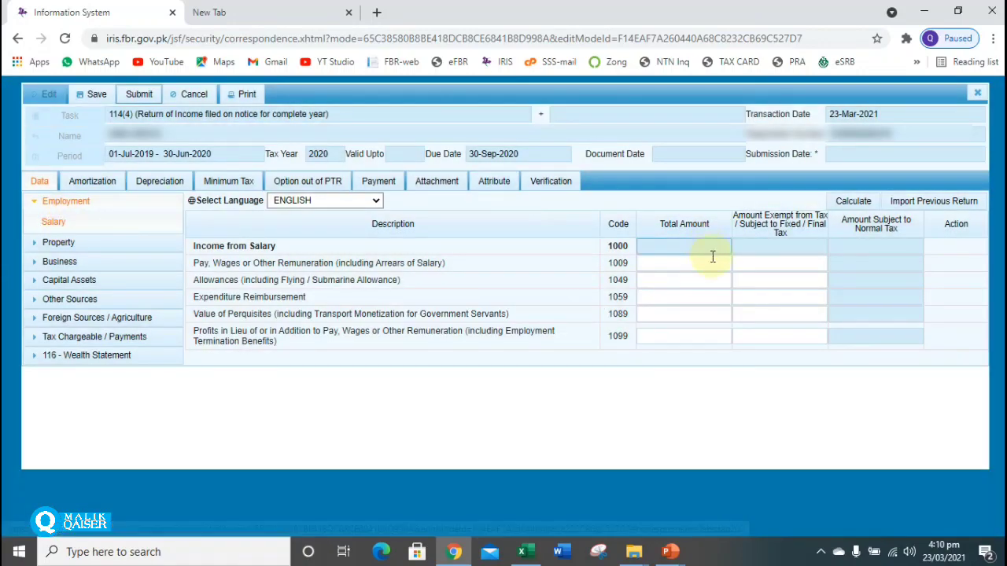
pyautogui.click(713, 263)
pyautogui.write('7')
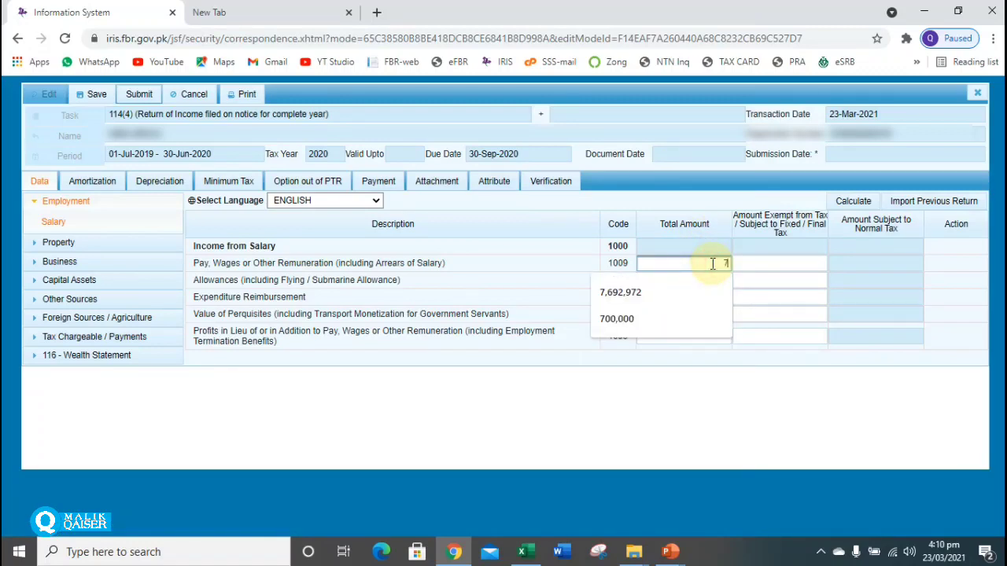
pyautogui.write('00000')
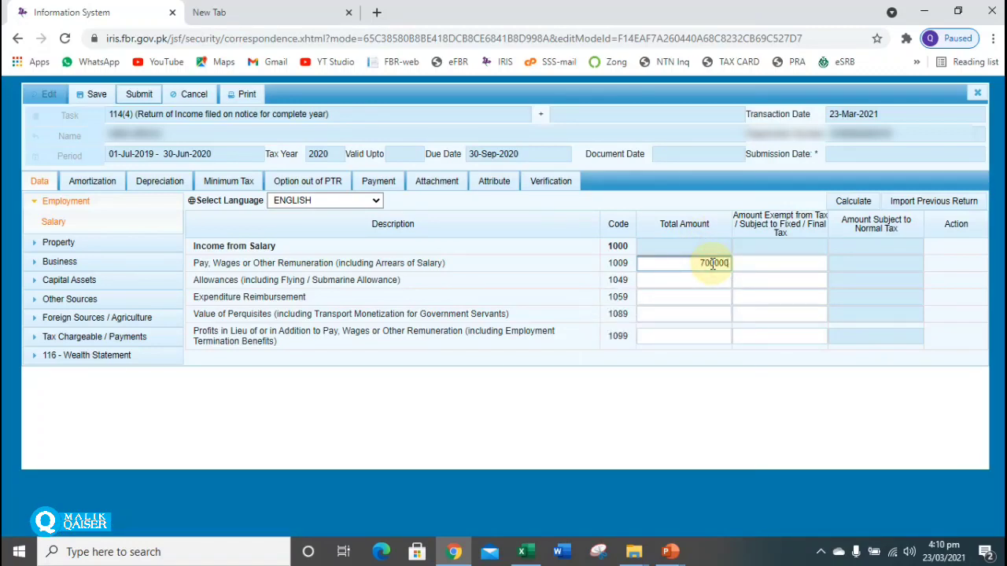
pyautogui.click(849, 203)
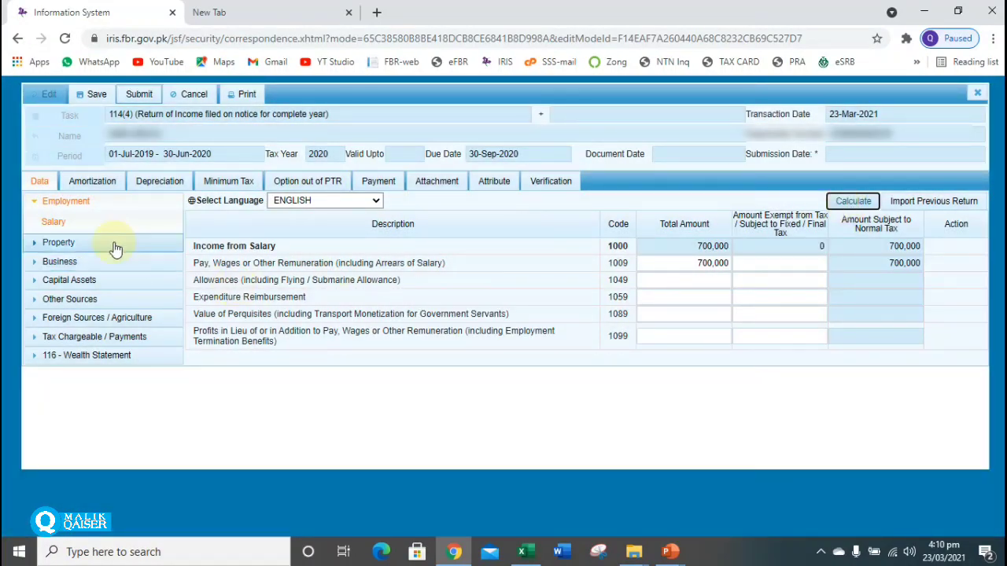
# Show the Property receipts and deductions rows.
pyautogui.click(85, 203)
pyautogui.click(83, 219)
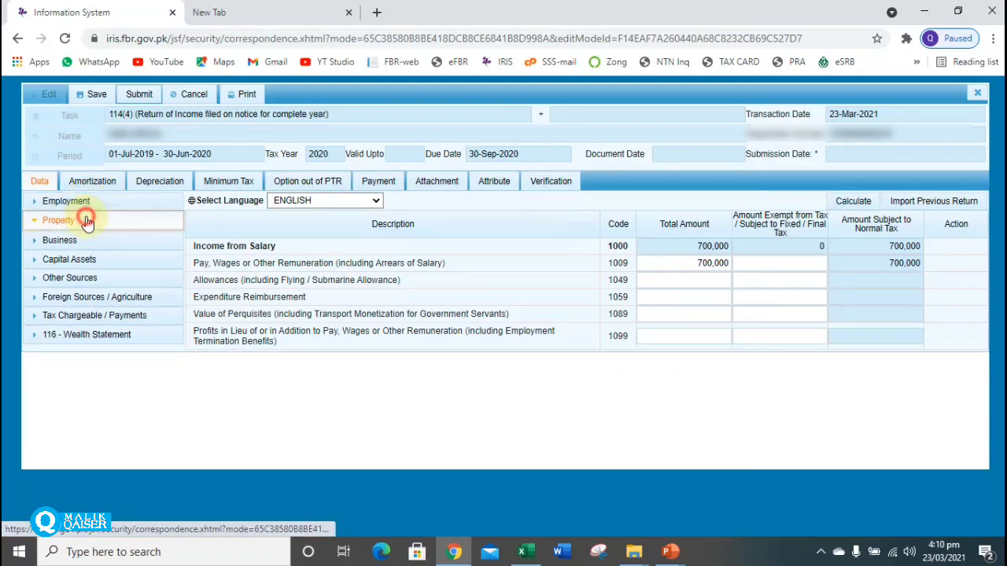
pyautogui.click(86, 242)
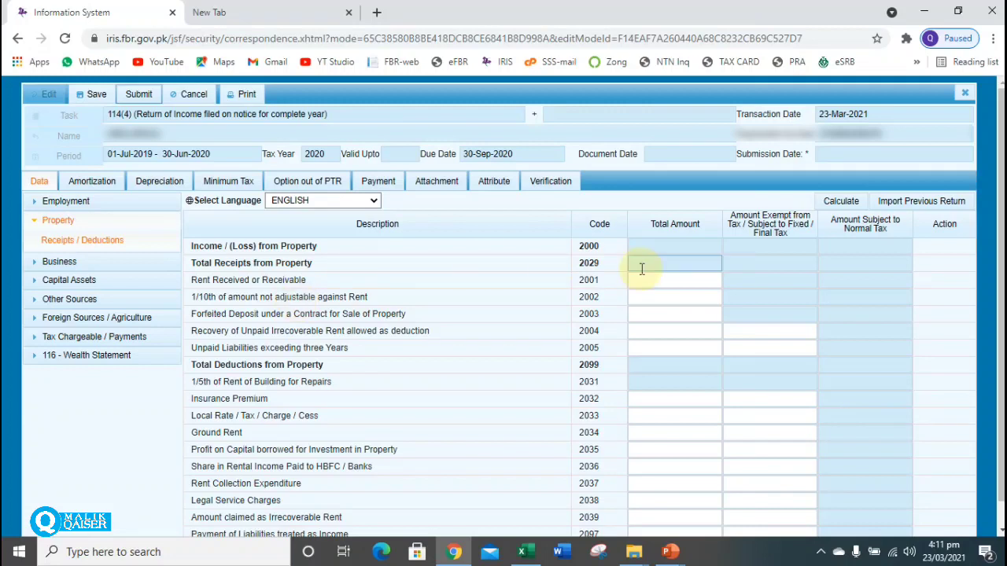
# Browse the Property, Business and Capital Assets sections, ending on Other Sources receipts and deductions.
pyautogui.click(660, 280)
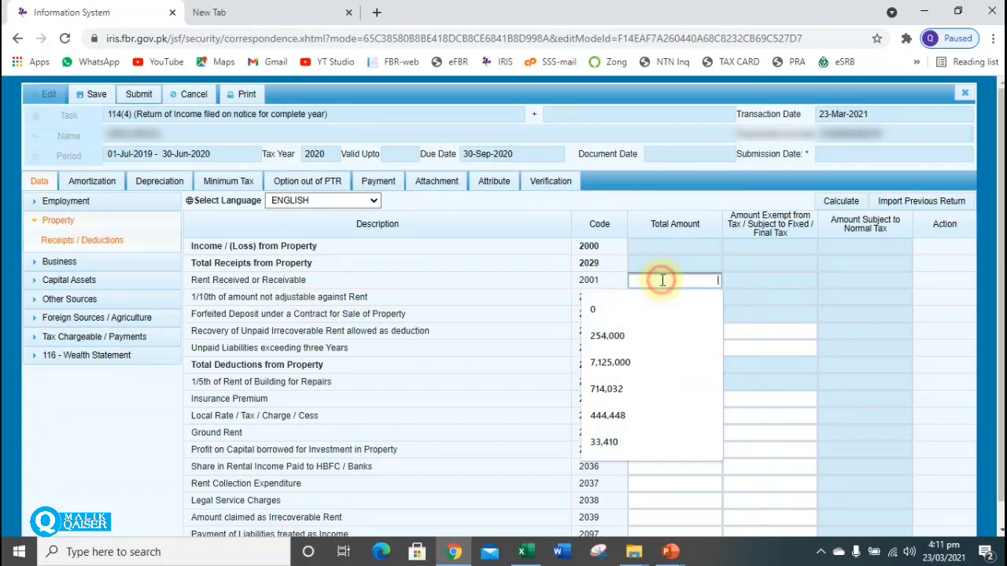
pyautogui.click(68, 221)
pyautogui.click(75, 241)
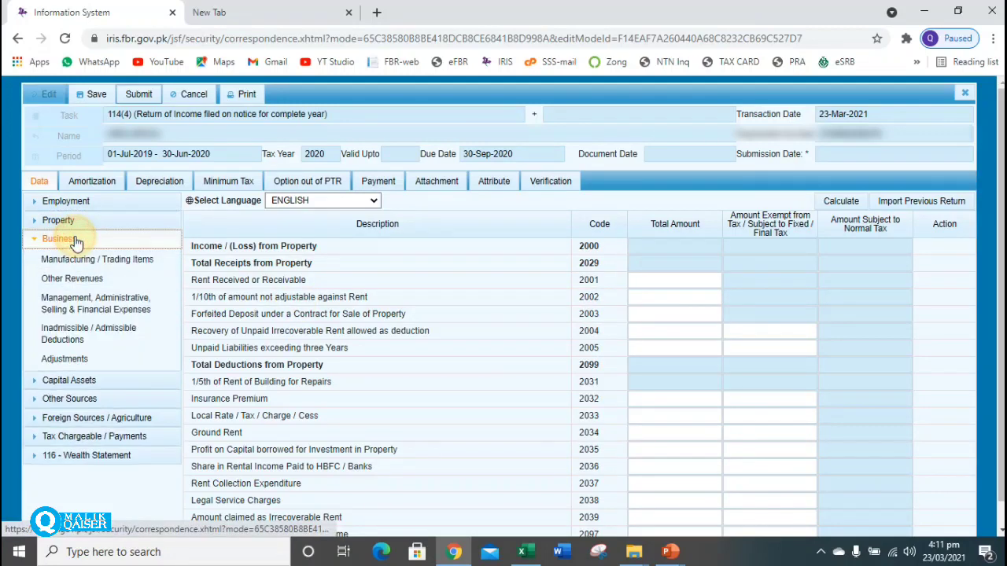
pyautogui.click(83, 262)
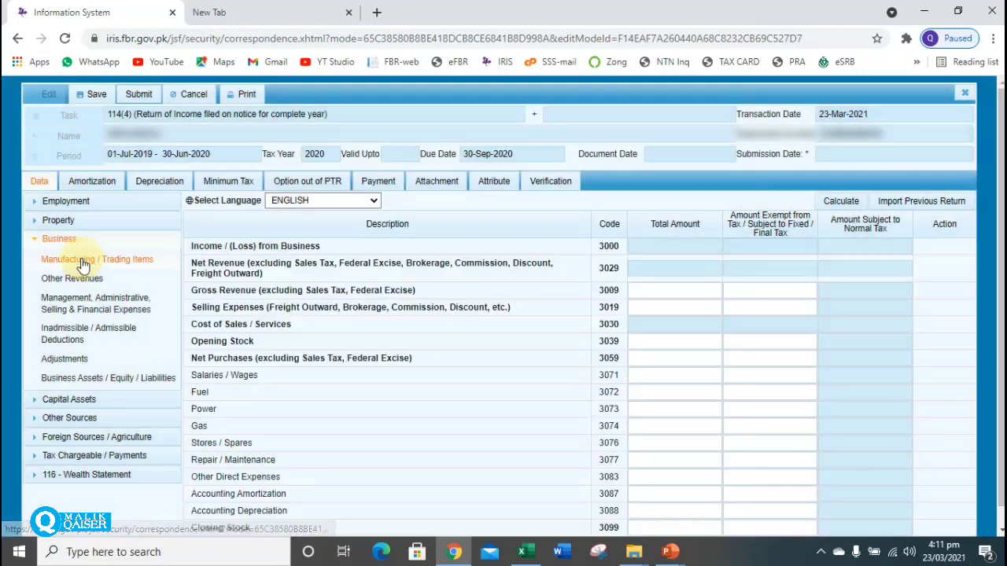
pyautogui.click(66, 245)
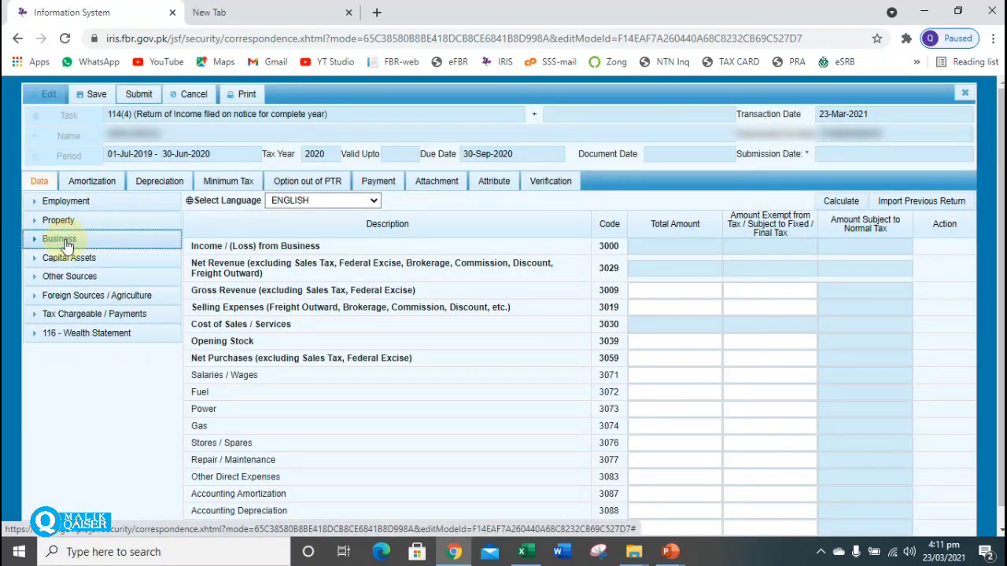
pyautogui.click(77, 258)
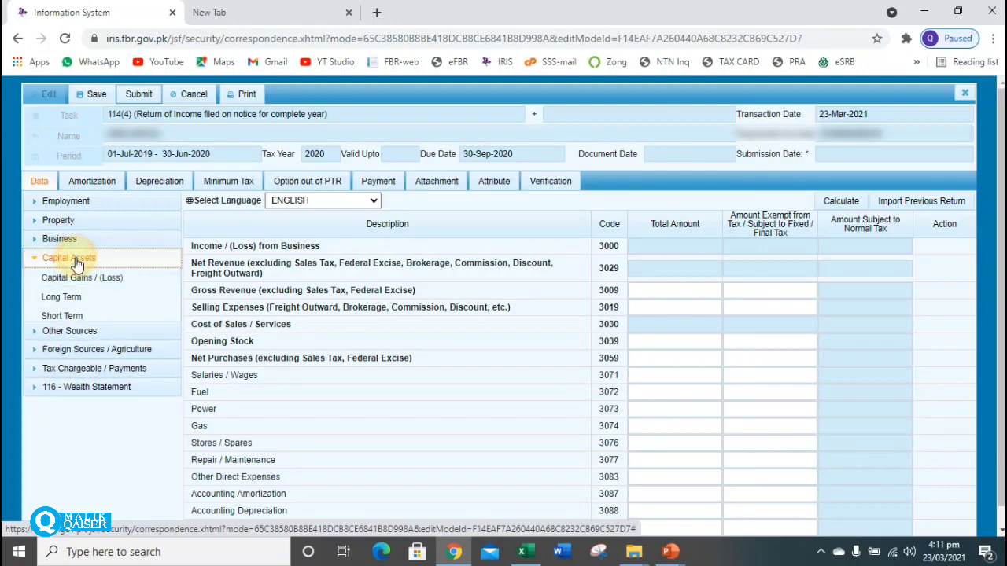
pyautogui.click(82, 279)
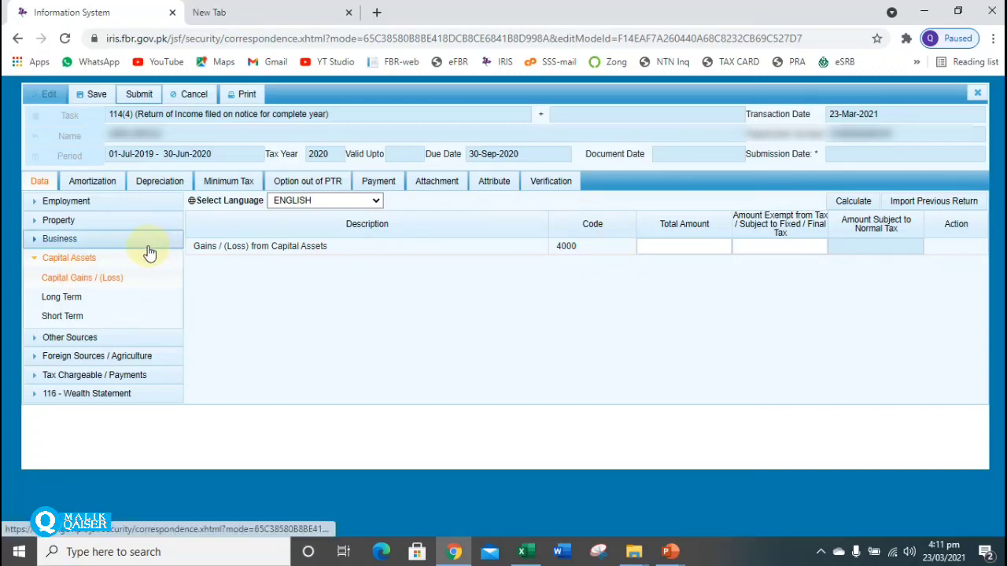
pyautogui.click(79, 265)
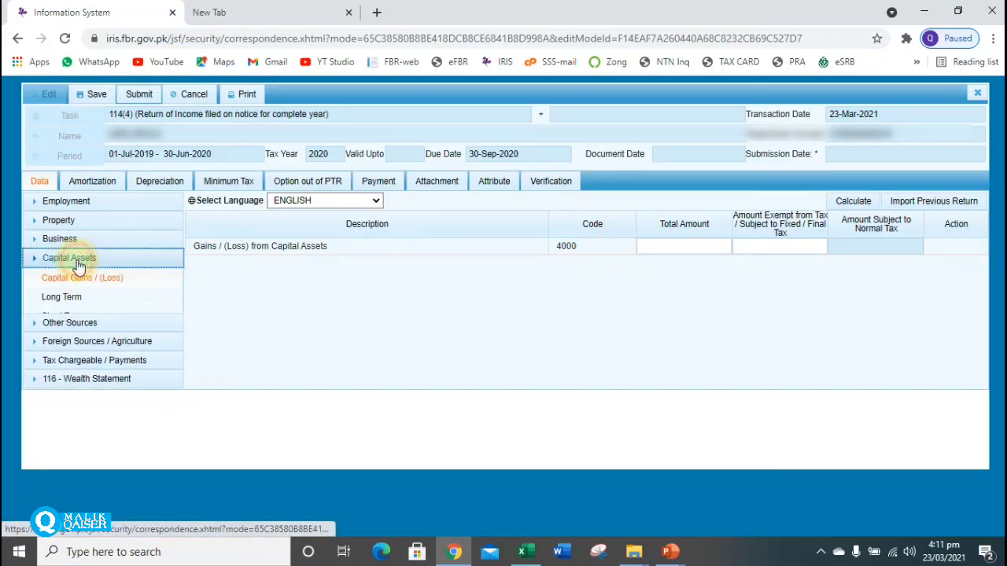
pyautogui.click(83, 278)
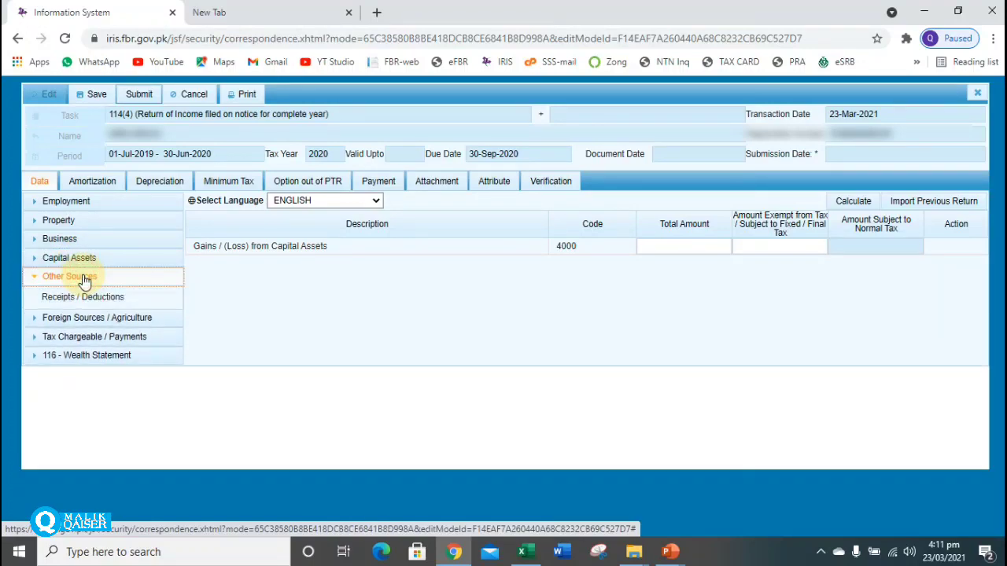
pyautogui.click(87, 297)
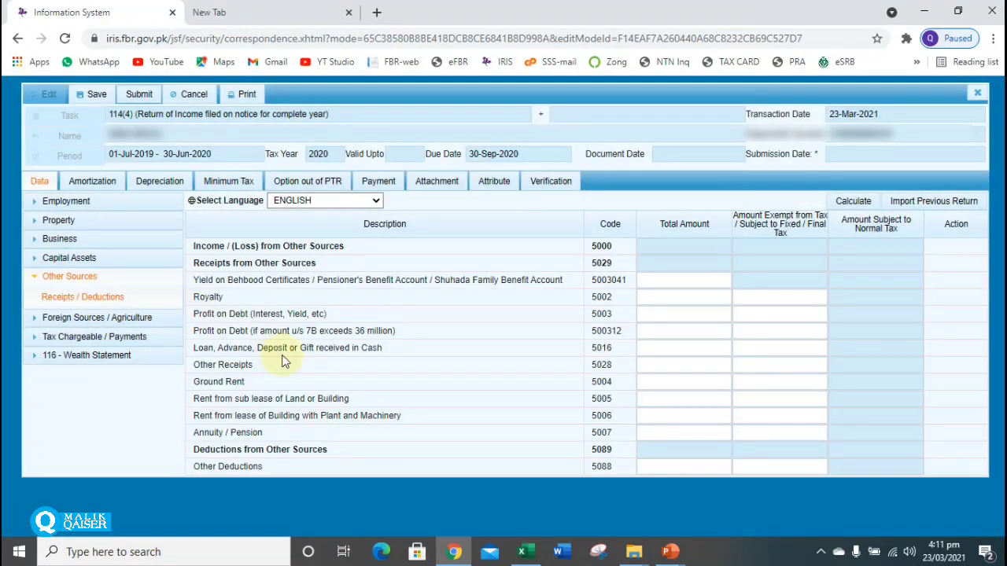
# Enter an Annuity/Pension amount for code 5007 with 500,000 exempt and recalculate.
pyautogui.click(671, 433)
pyautogui.write('500000')
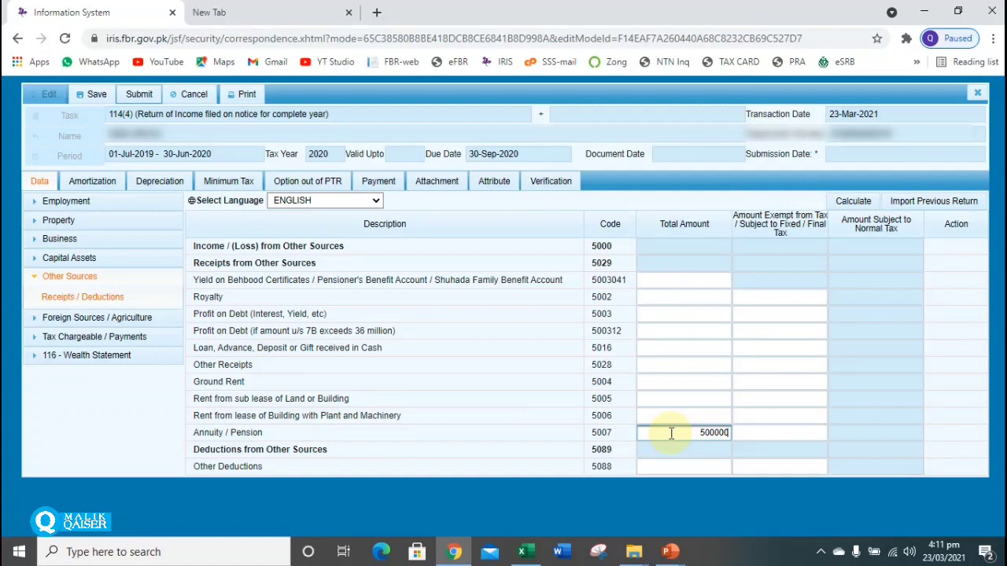
pyautogui.click(797, 435)
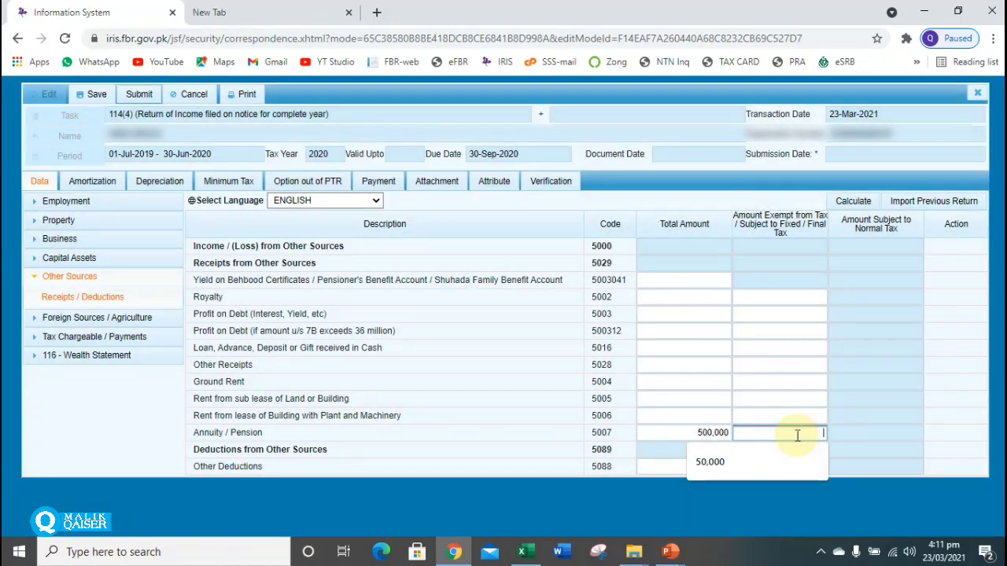
pyautogui.write('500,')
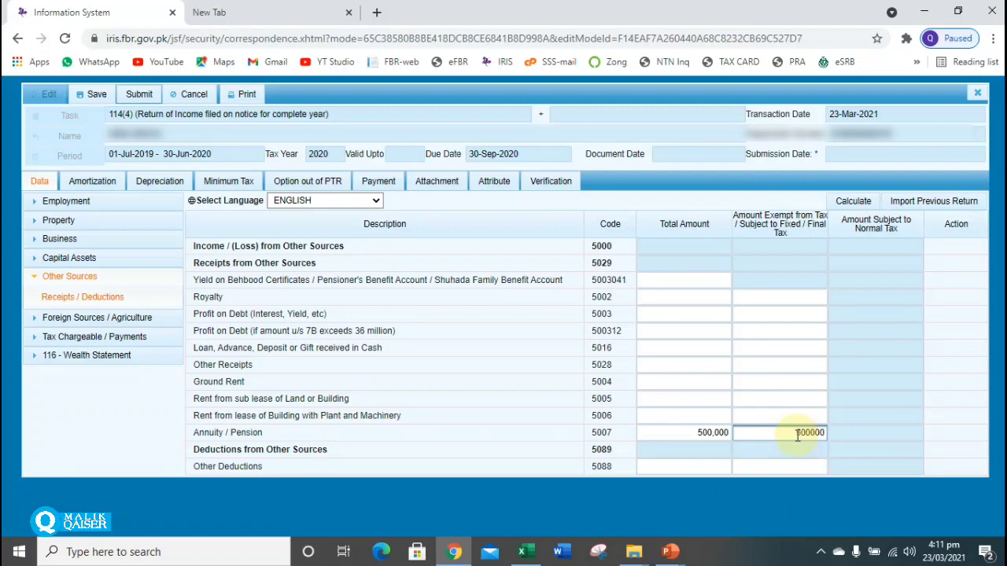
pyautogui.write('000')
pyautogui.click(856, 203)
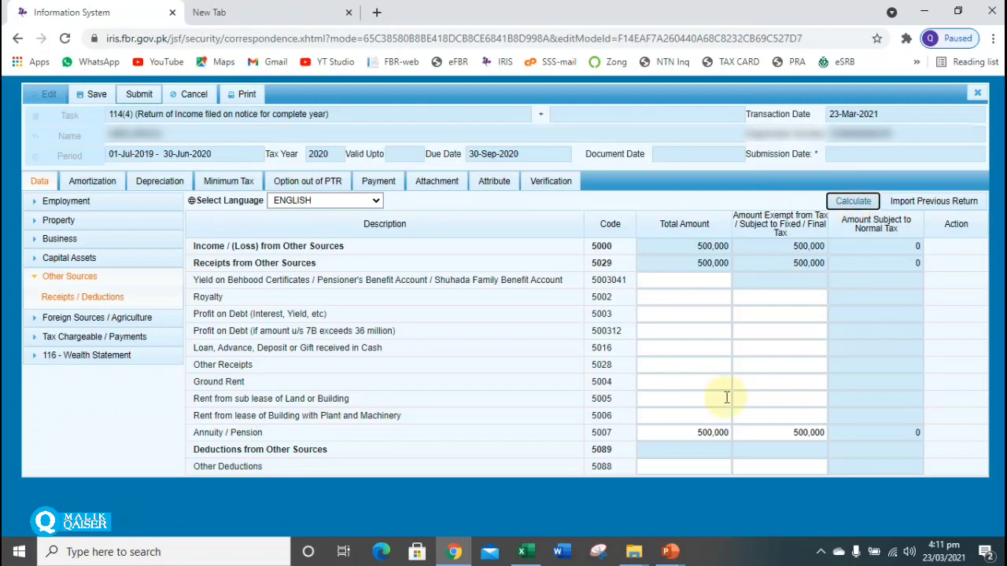
# Delete both Annuity/Pension amounts and recalculate the Other Sources totals.
pyautogui.click(684, 438)
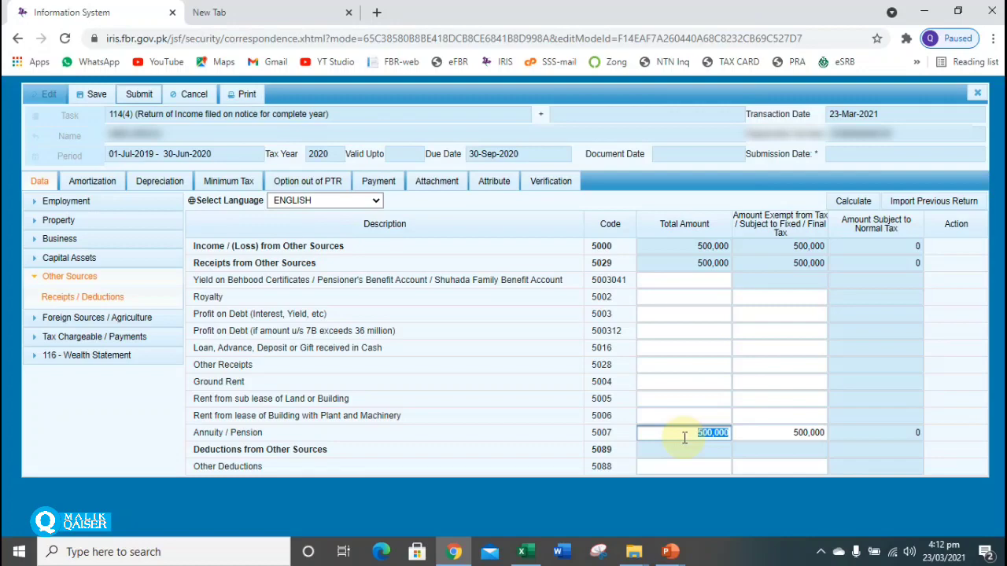
pyautogui.press('BackSpace')
pyautogui.press('Tab')
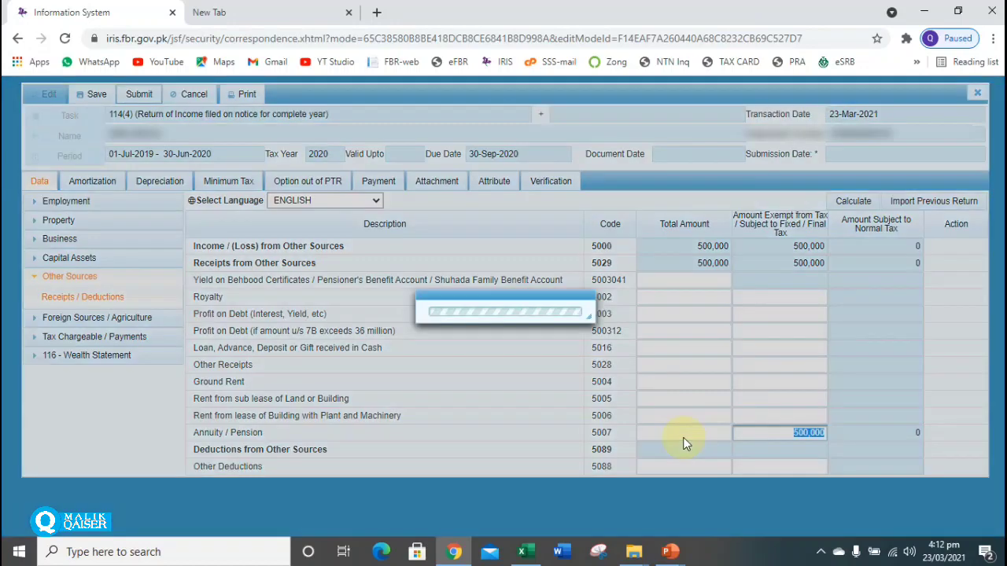
pyautogui.press('BackSpace')
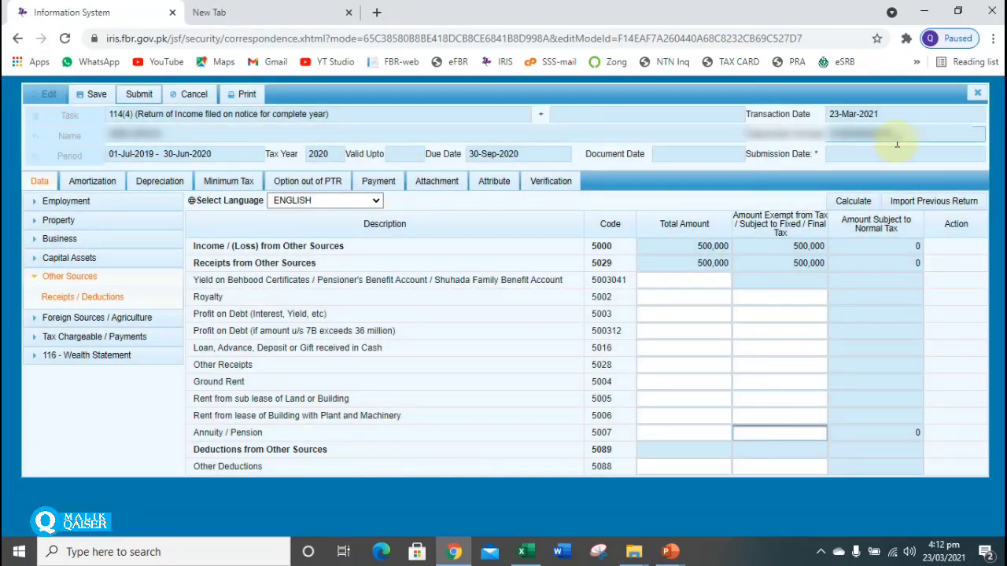
pyautogui.click(857, 202)
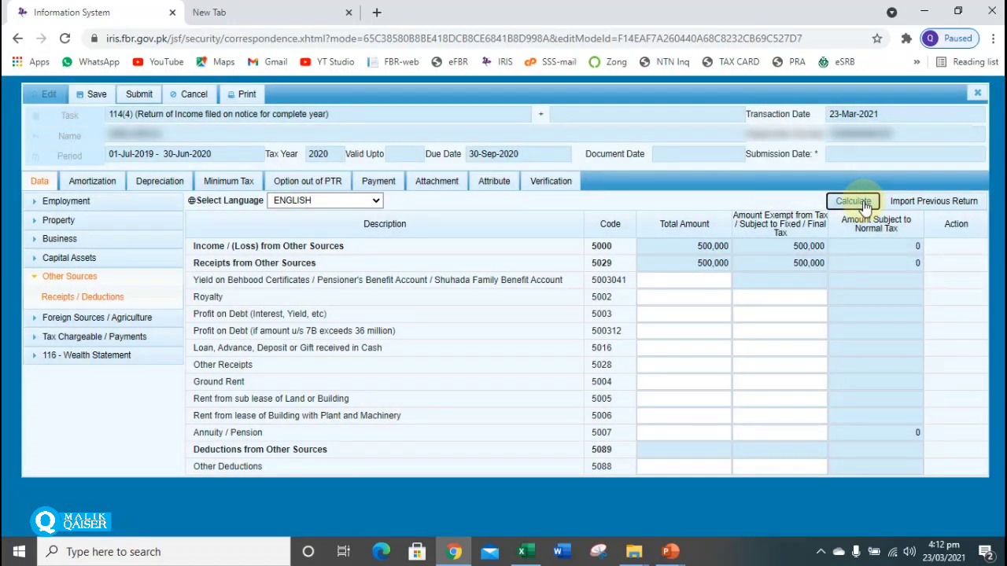
pyautogui.click(865, 205)
pyautogui.click(859, 204)
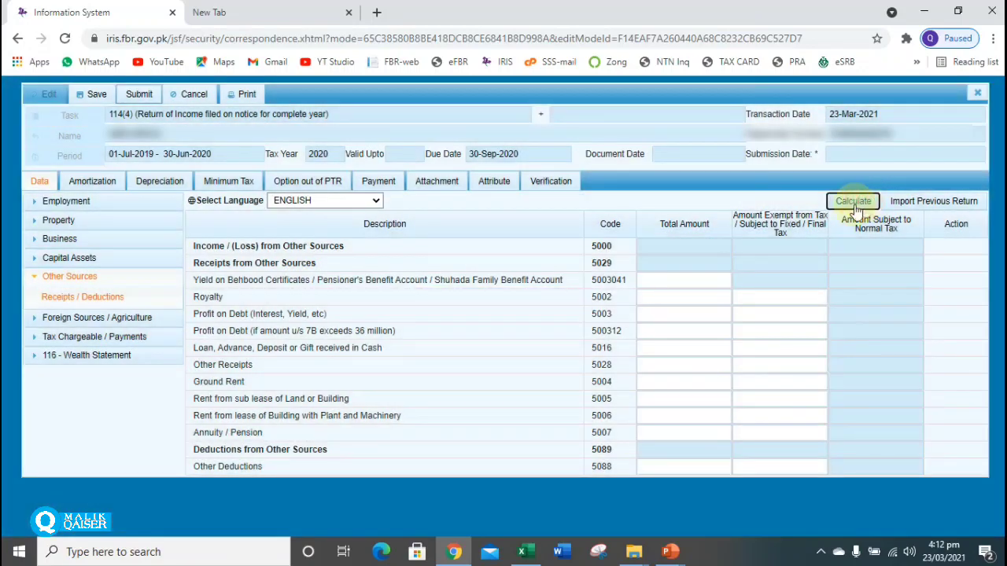
# Show the Foreign Sources income table, codes 6000 to 6011.
pyautogui.click(83, 279)
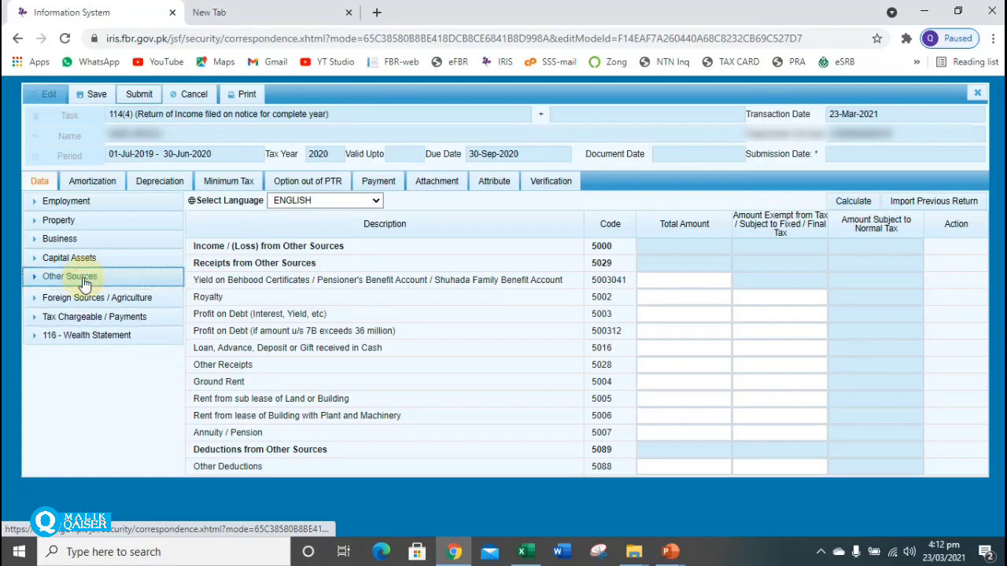
pyautogui.click(96, 296)
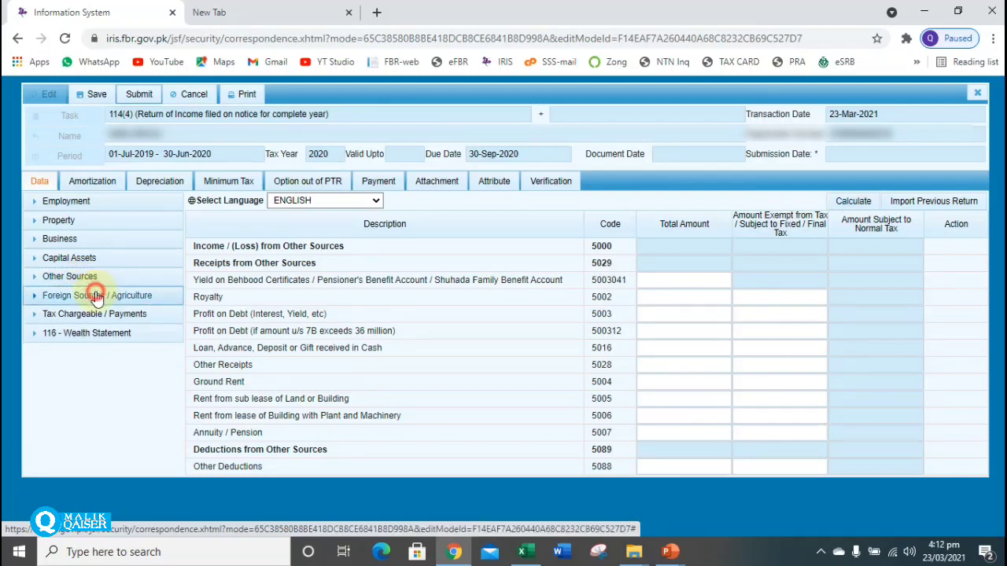
pyautogui.click(85, 315)
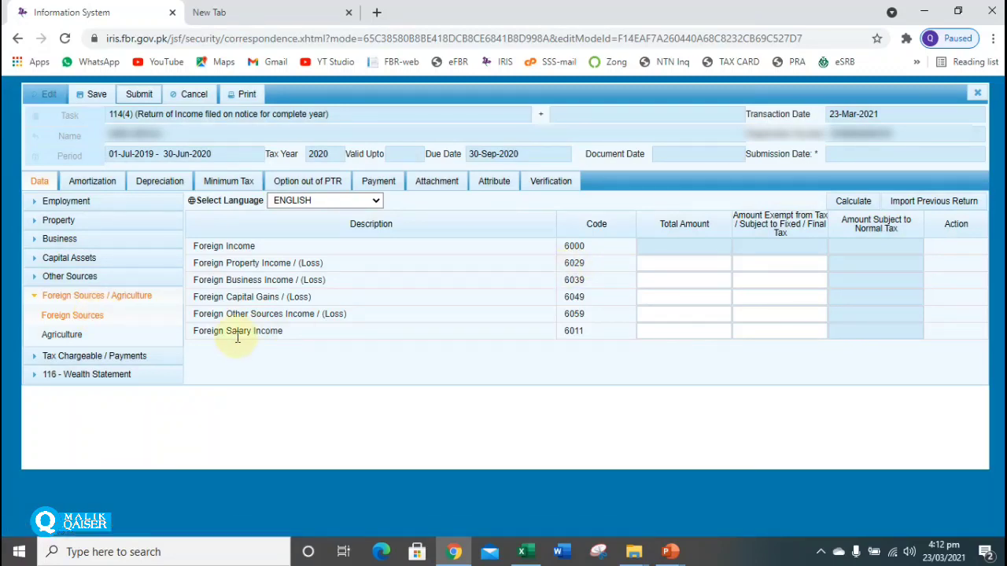
pyautogui.click(701, 312)
pyautogui.click(701, 312)
pyautogui.write('100')
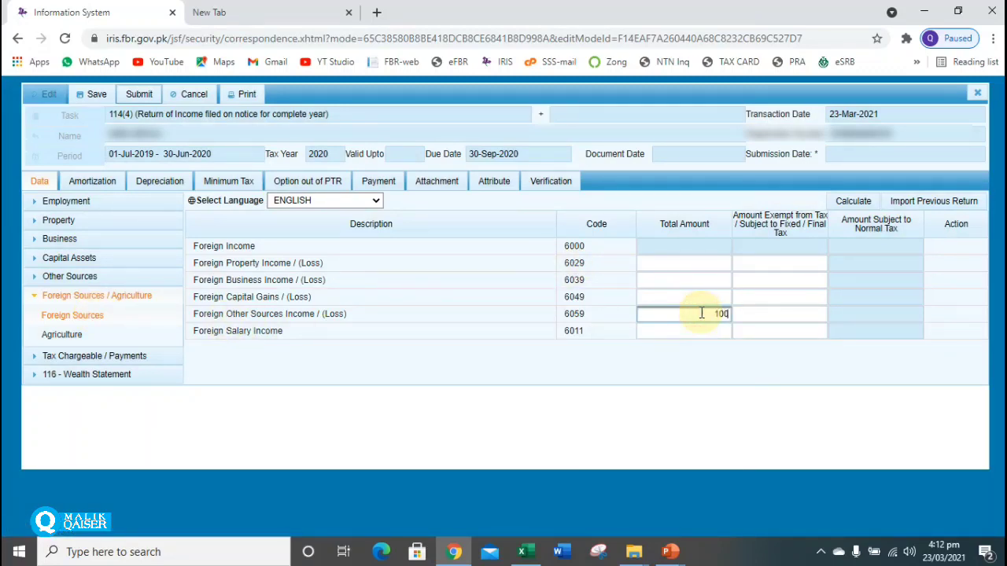
pyautogui.press('BackSpace')
pyautogui.press('BackSpace')
pyautogui.press('BackSpace')
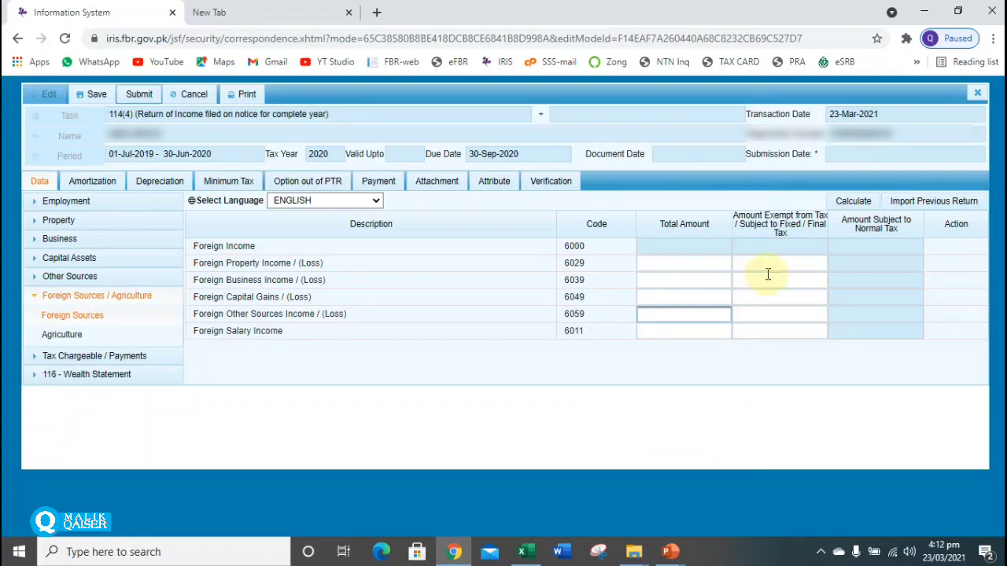
pyautogui.click(852, 203)
pyautogui.click(691, 318)
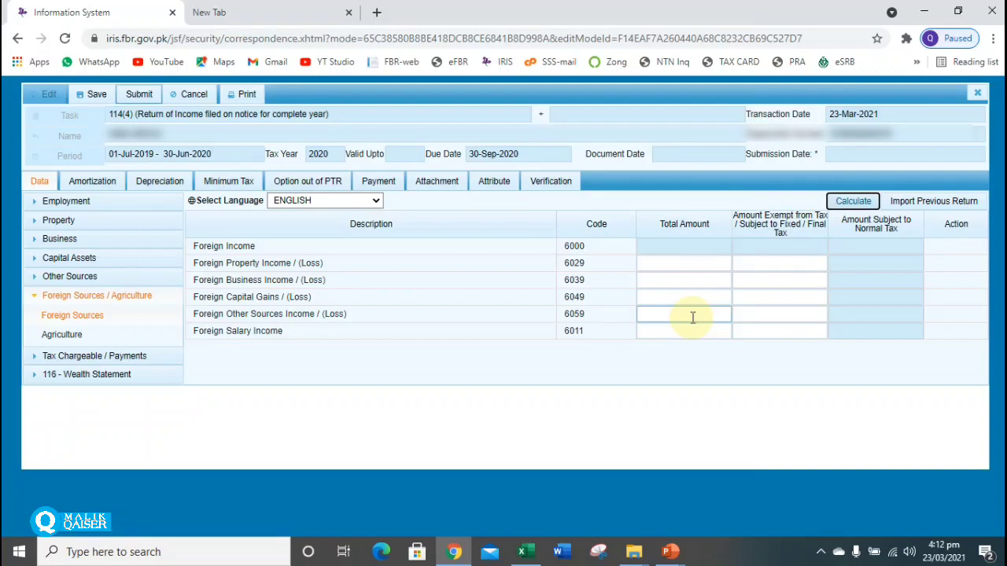
pyautogui.click(693, 317)
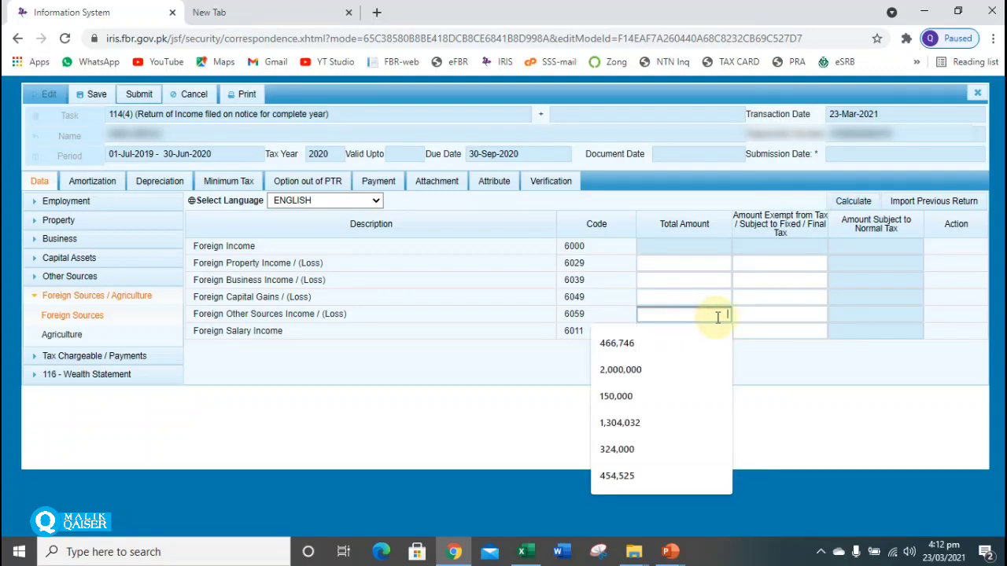
pyautogui.click(758, 317)
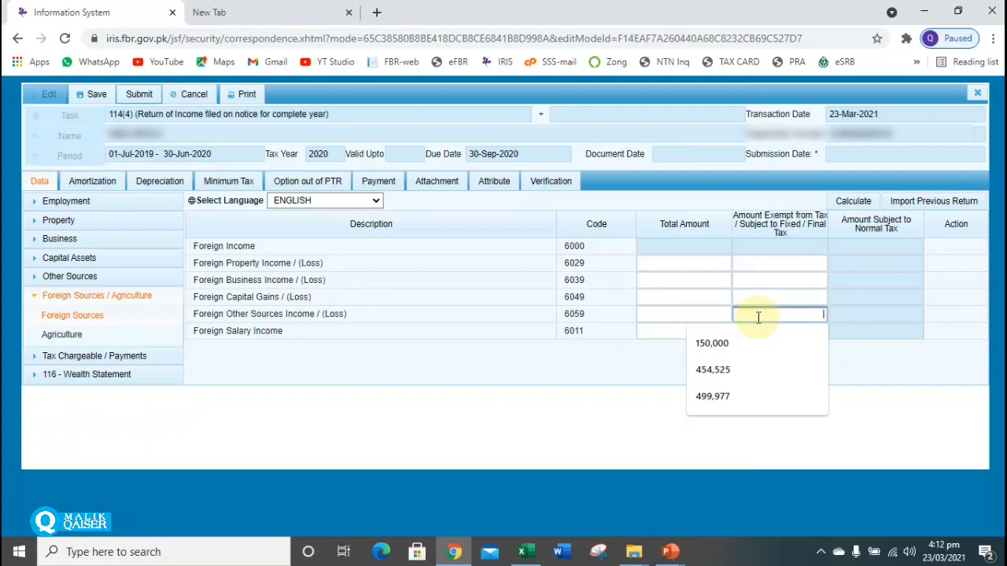
pyautogui.click(858, 314)
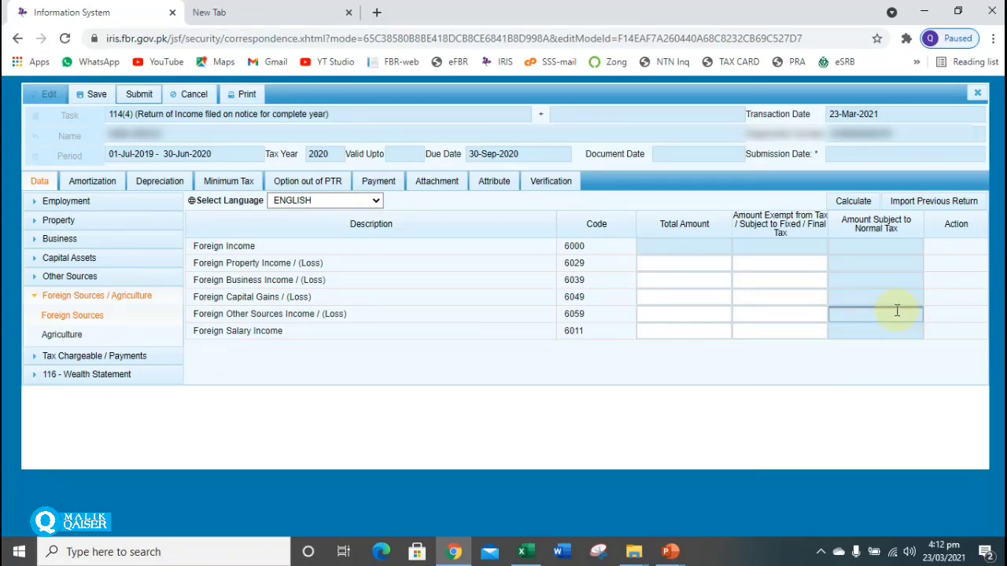
# Show the Agriculture table (codes 6100, 9291) and inspect its amount cells without entering values.
pyautogui.click(57, 337)
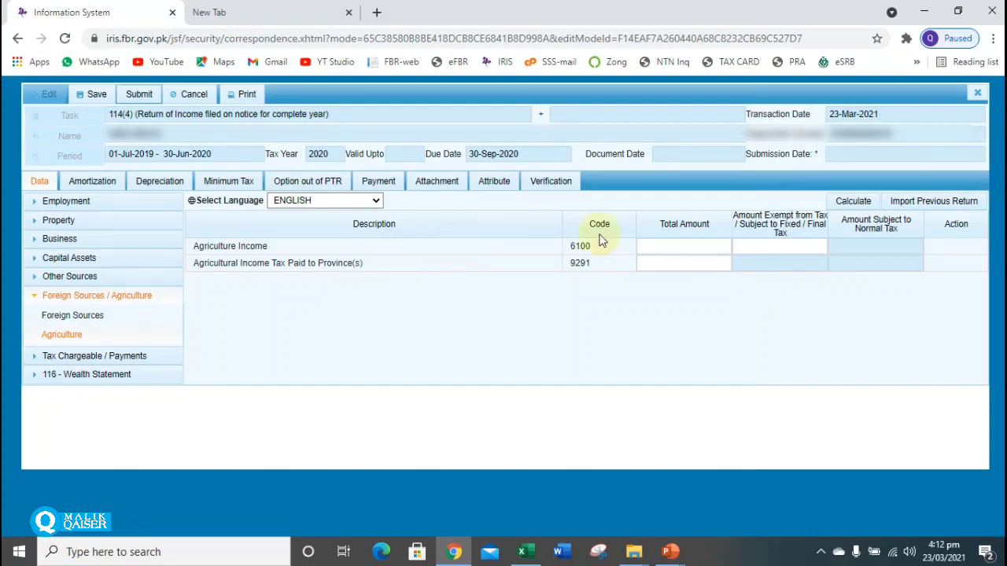
pyautogui.click(677, 246)
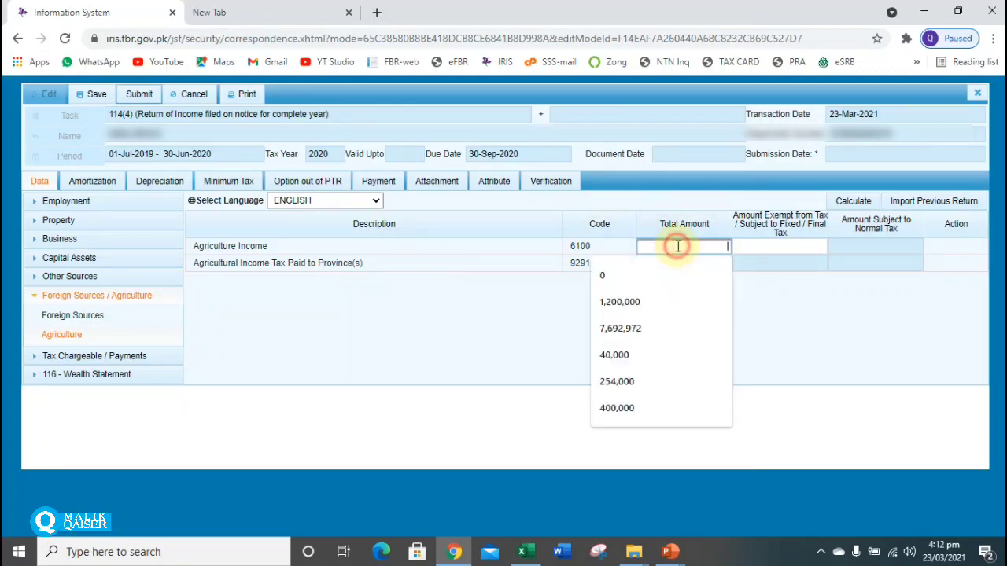
pyautogui.click(771, 248)
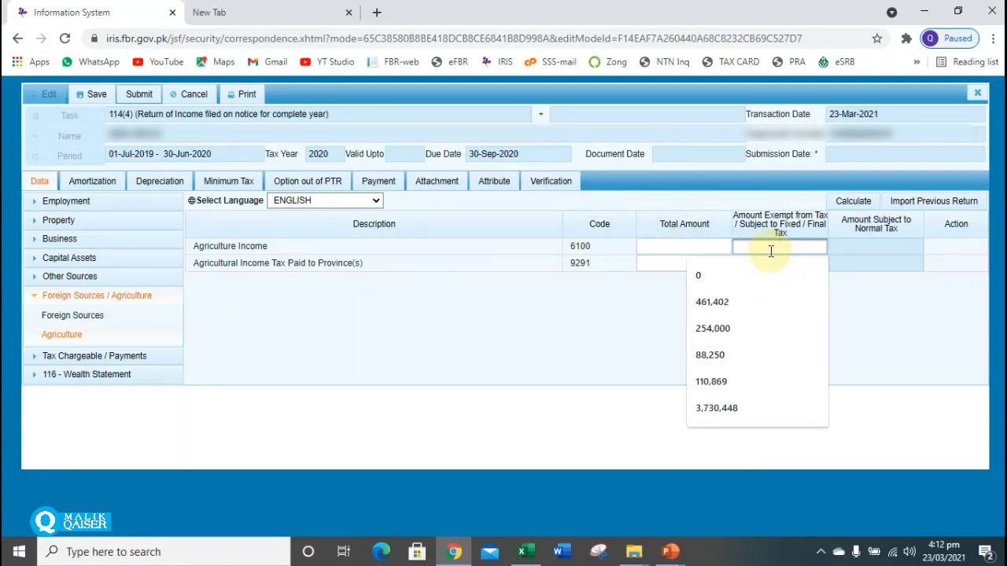
pyautogui.click(622, 290)
pyautogui.click(660, 265)
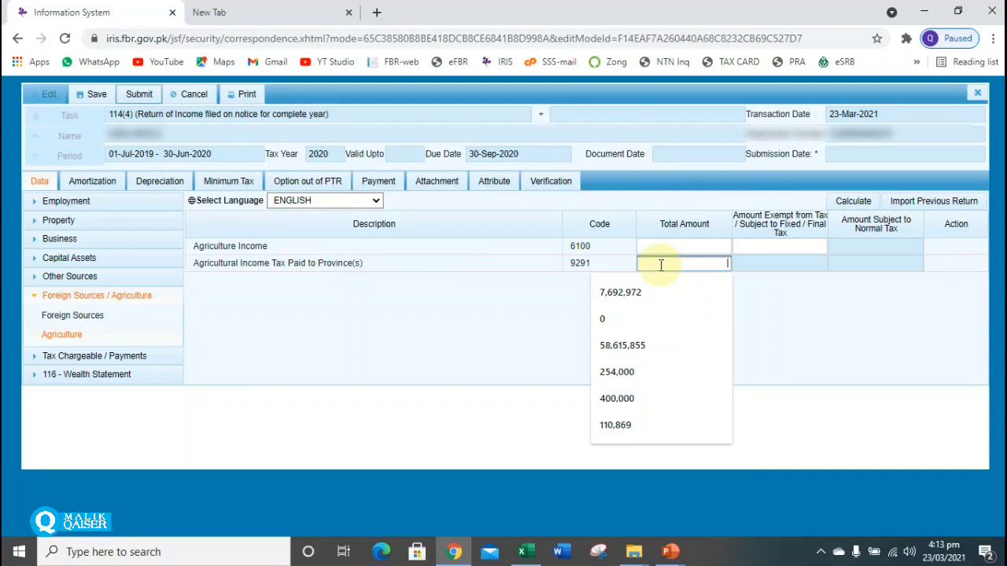
pyautogui.click(671, 265)
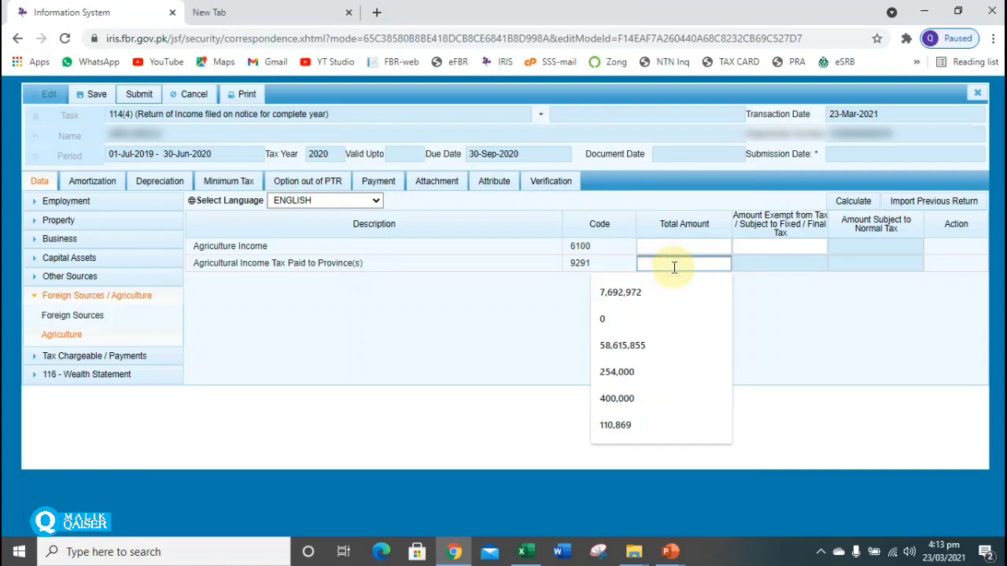
# Recheck the Agriculture Income cells and recalculate, leaving all agriculture amounts empty.
pyautogui.click(714, 242)
pyautogui.click(748, 244)
pyautogui.click(721, 243)
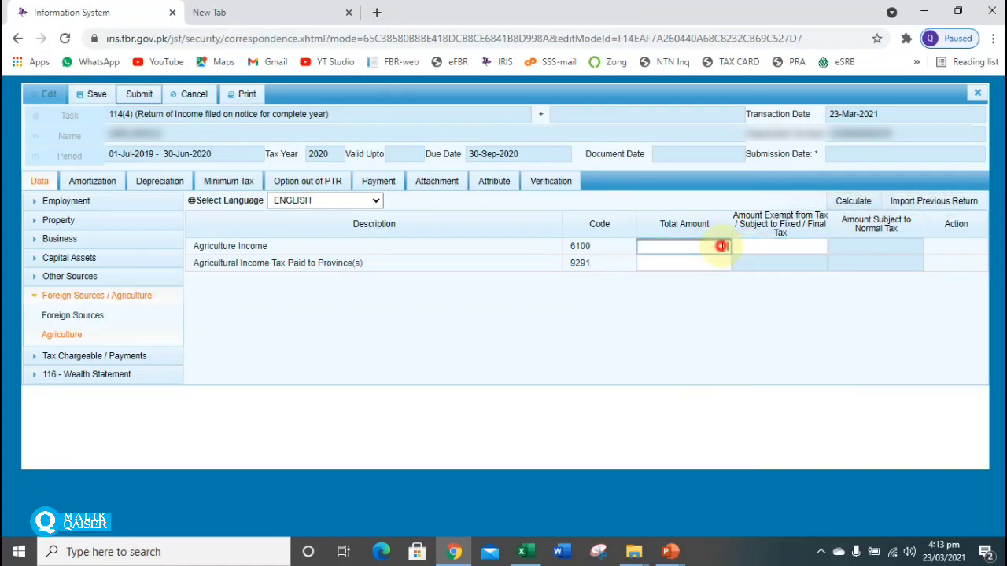
pyautogui.click(752, 248)
pyautogui.click(852, 202)
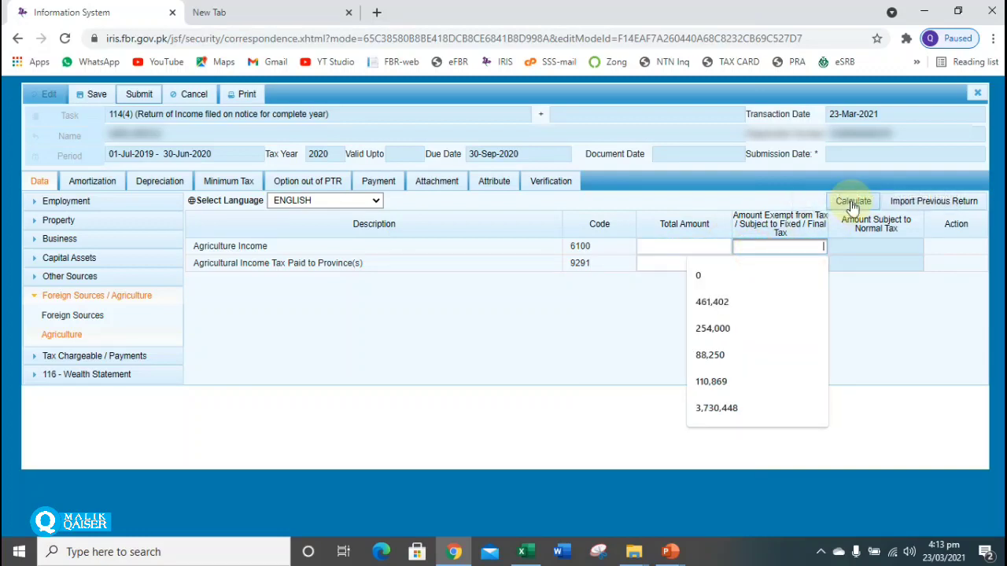
pyautogui.click(711, 264)
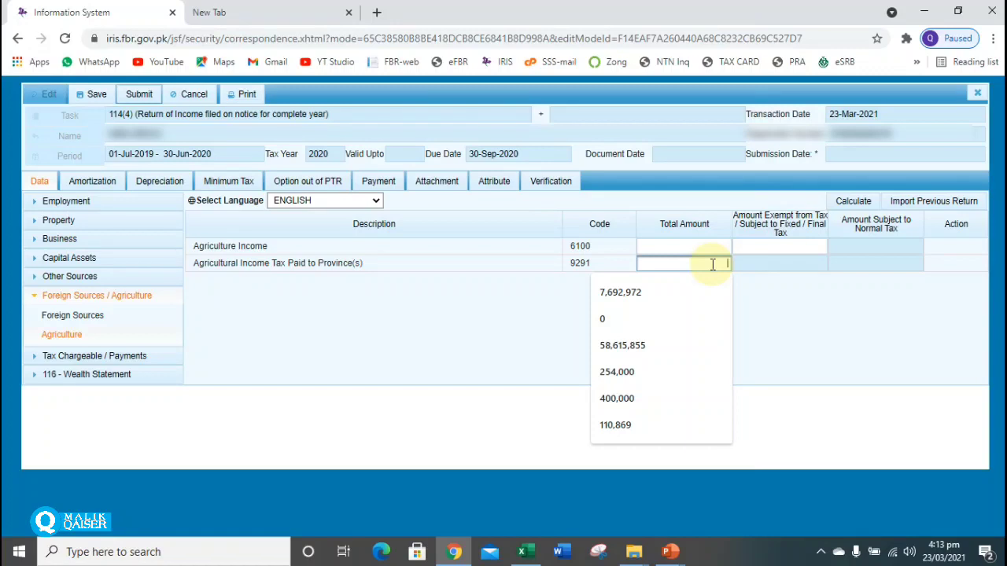
pyautogui.click(718, 264)
pyautogui.click(215, 390)
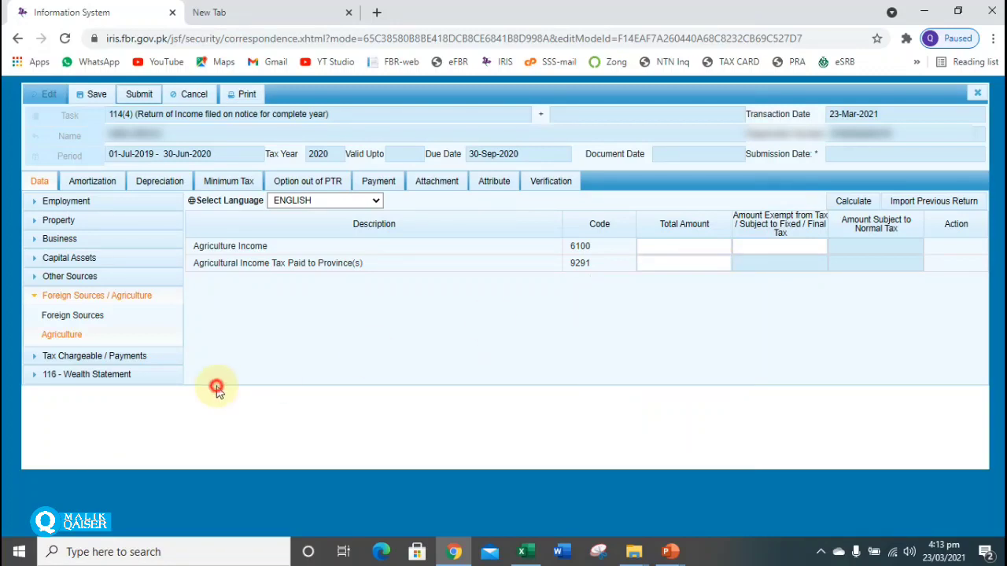
# Show Tax Chargeable / Payments > Computations and check 700,000 taxable income and 5,000 tax chargeable.
pyautogui.click(112, 299)
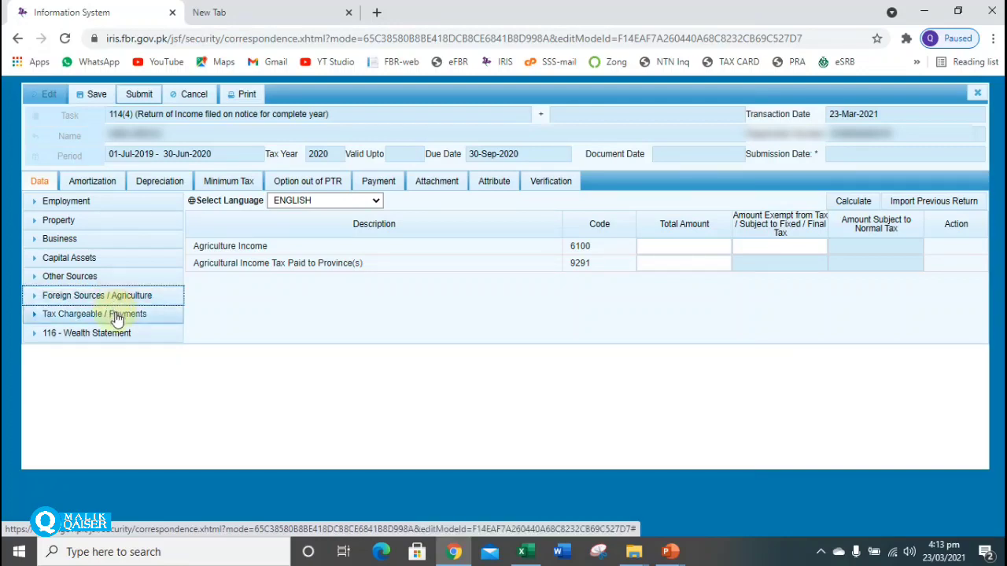
pyautogui.click(116, 318)
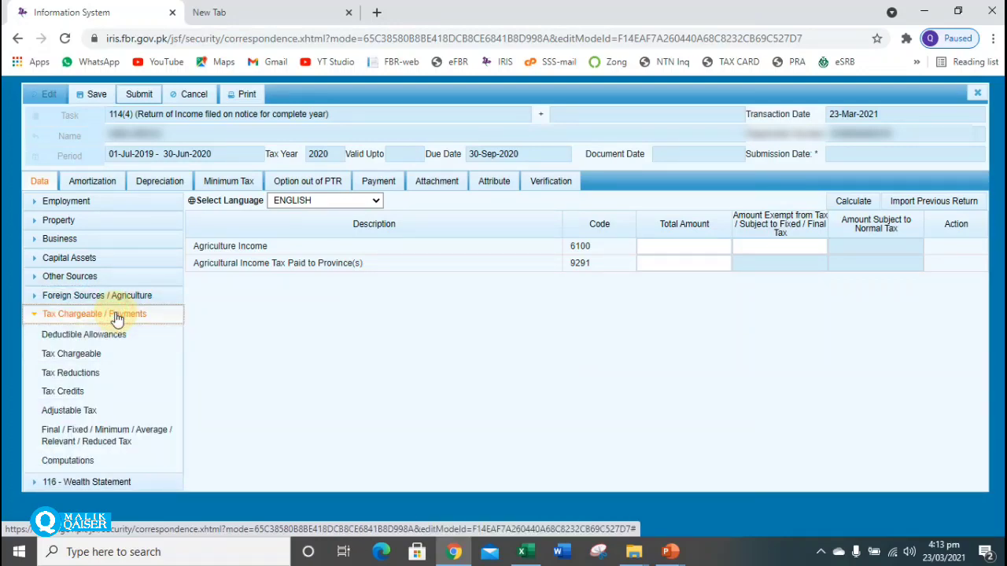
pyautogui.click(69, 461)
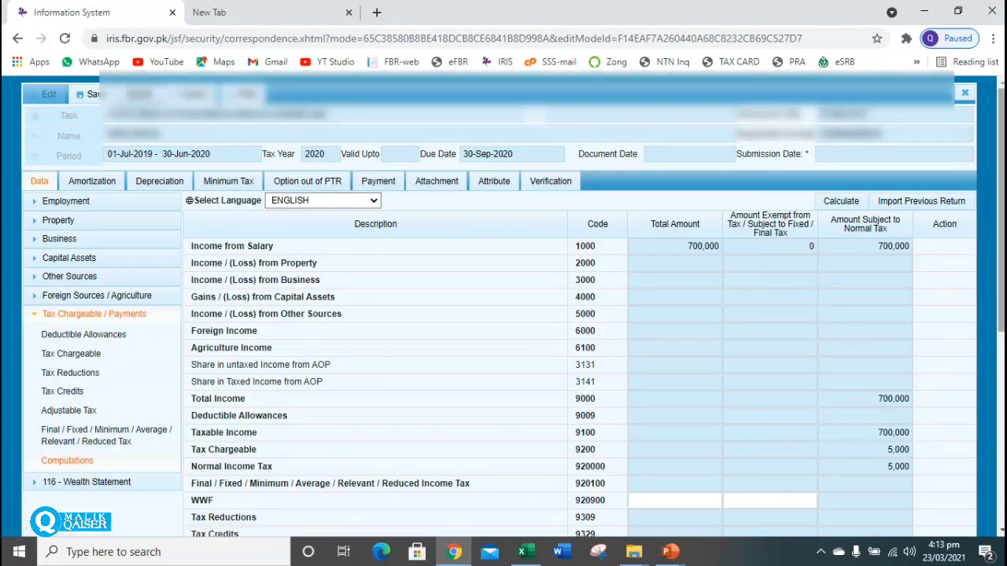
pyautogui.moveTo(1004, 236); pyautogui.dragTo(1003, 334)
pyautogui.click(888, 251)
pyautogui.moveTo(910, 251); pyautogui.dragTo(911, 251)
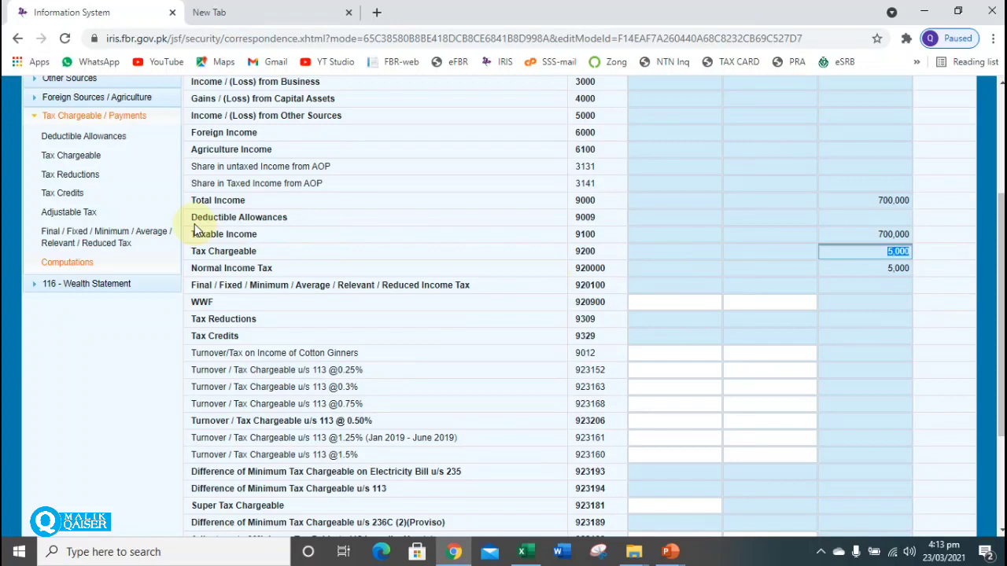
# Record 5,000 tax deducted on Salary of Employees u/s 149 (code 64020004) and recalculate.
pyautogui.click(78, 213)
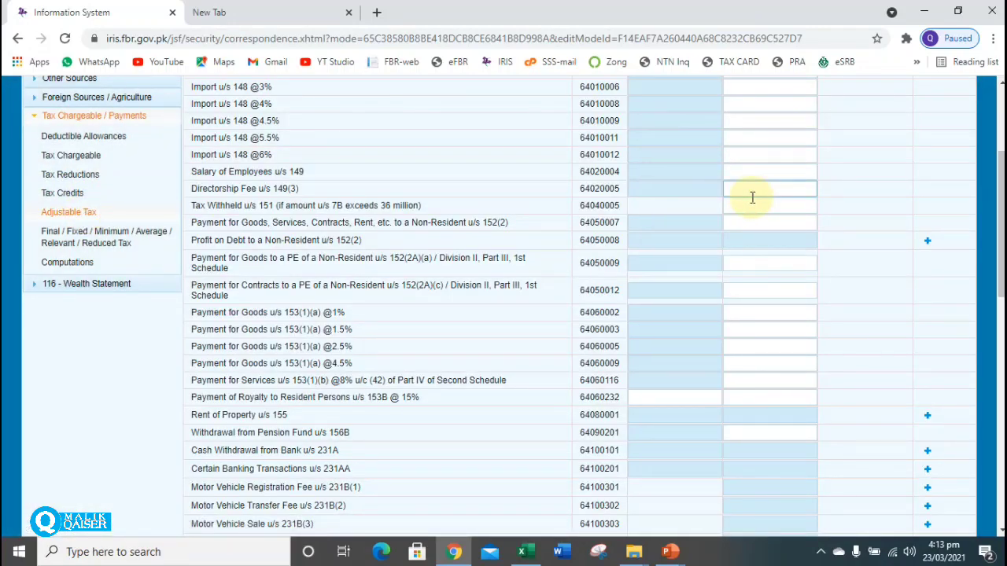
pyautogui.click(756, 171)
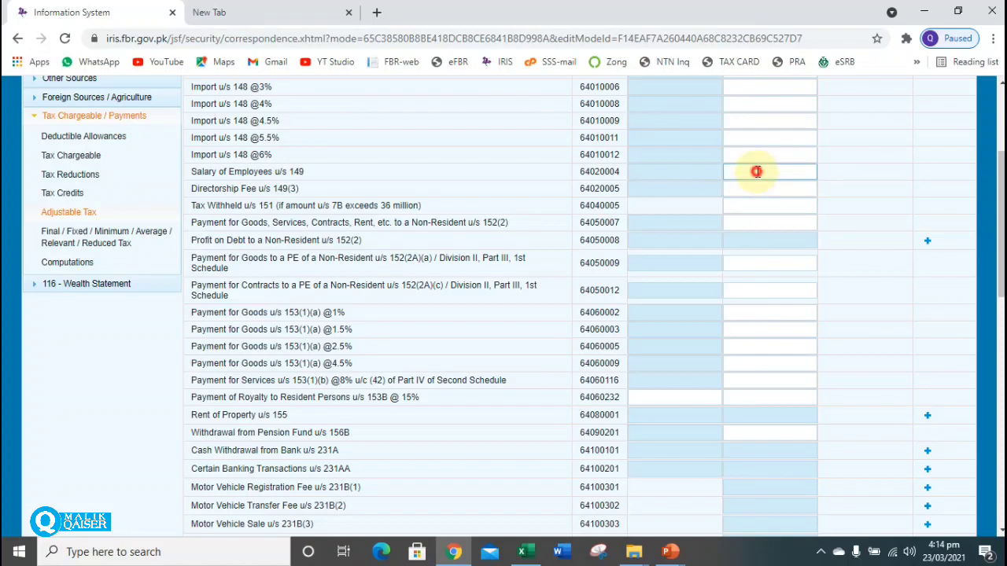
pyautogui.write('50000')
pyautogui.press('BackSpace')
pyautogui.click(205, 172)
pyautogui.click(69, 211)
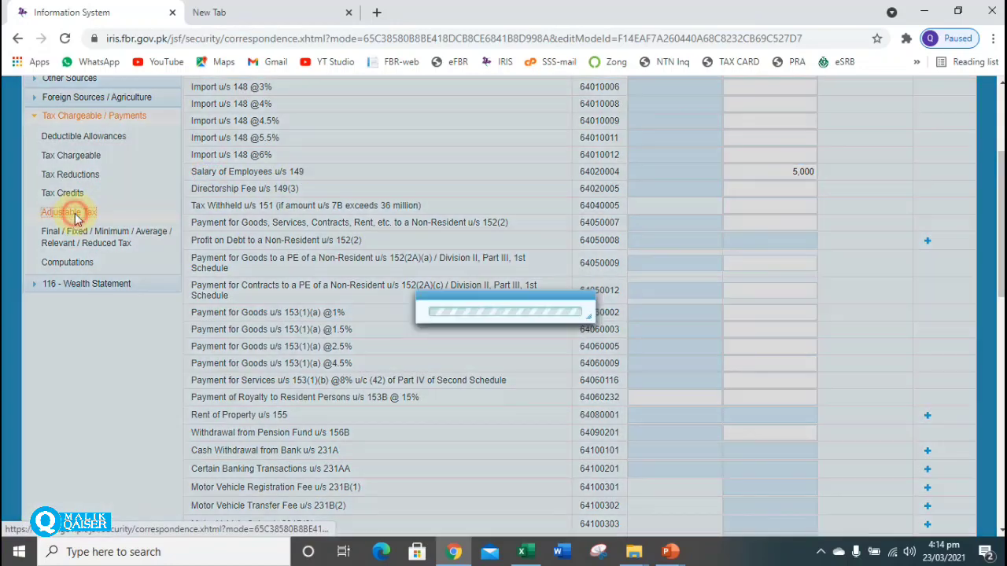
pyautogui.moveTo(191, 173); pyautogui.dragTo(321, 179)
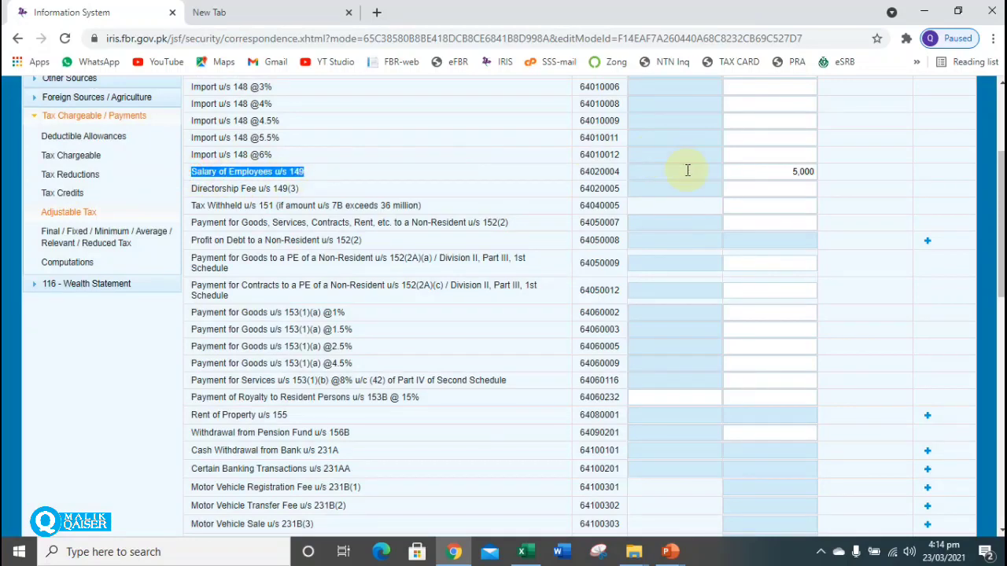
pyautogui.doubleClick(790, 171)
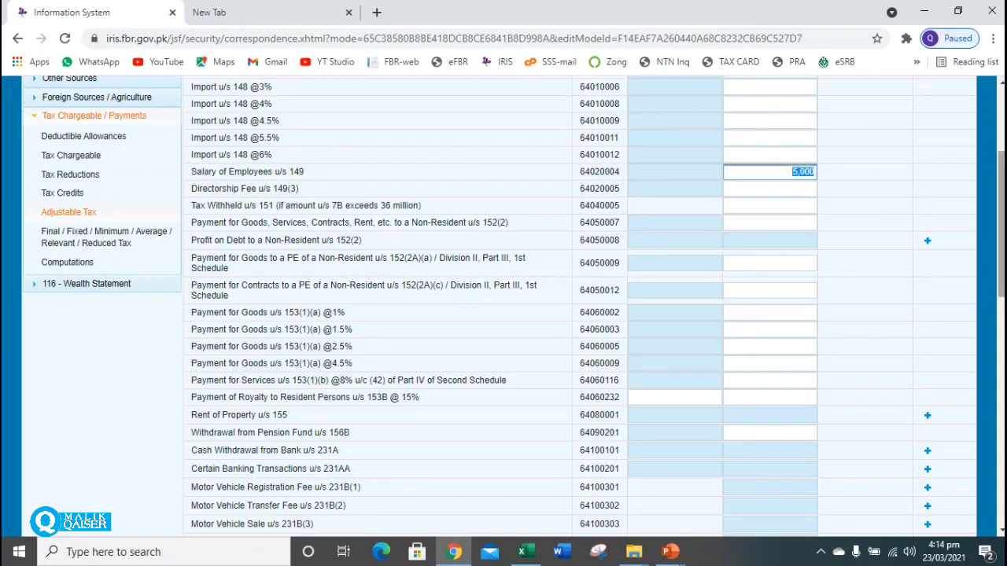
pyautogui.scroll(1, 504, 307)
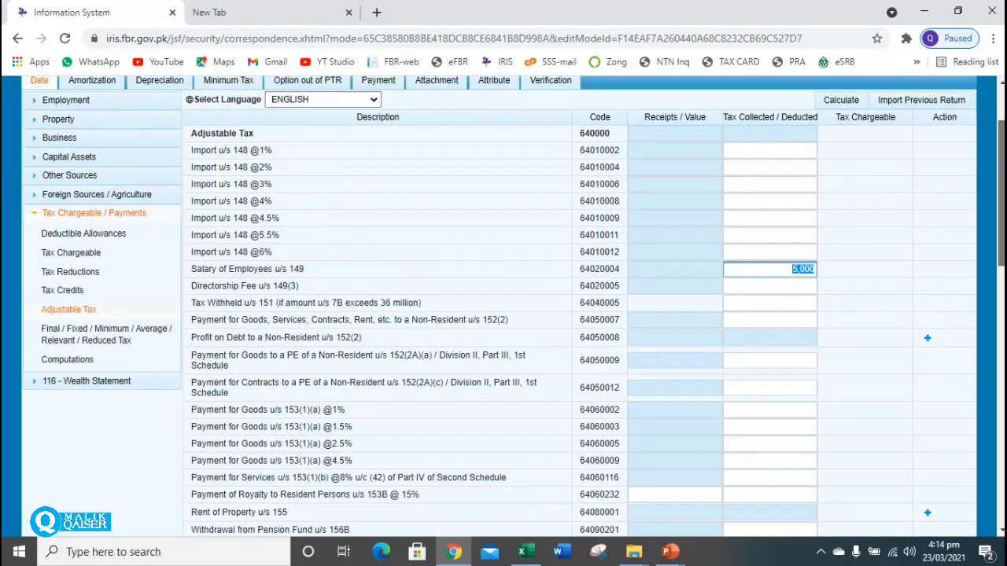
pyautogui.scroll(-1, 503, 307)
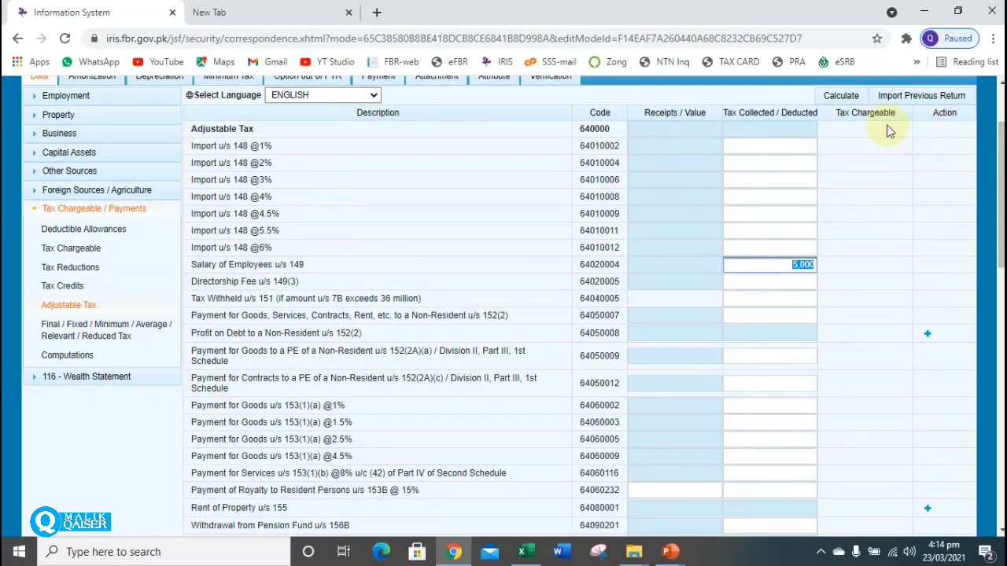
pyautogui.click(845, 101)
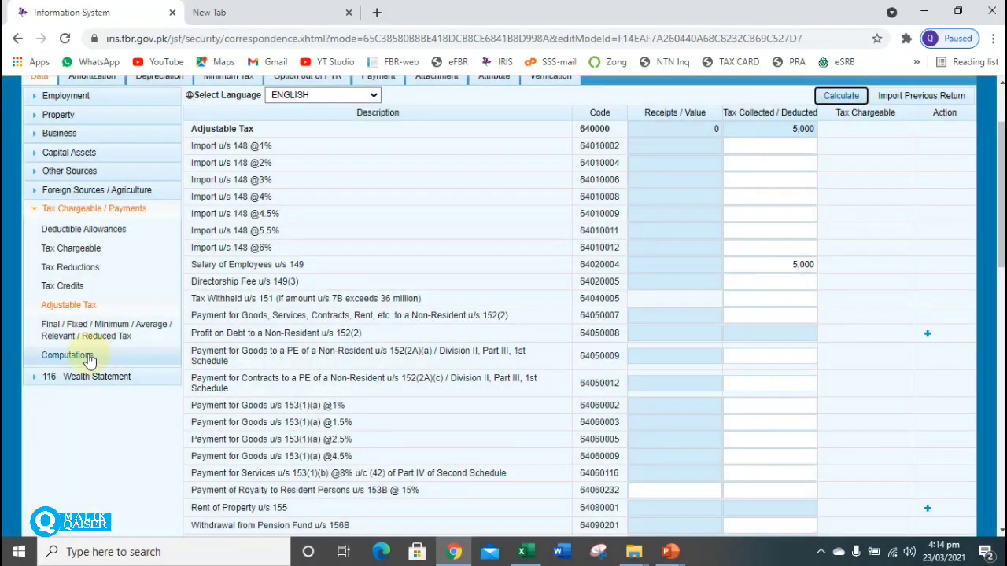
# Check that Computations shows 5,000 tax chargeable, 5,000 withholding tax, and the Admitted Income Tax row.
pyautogui.click(89, 359)
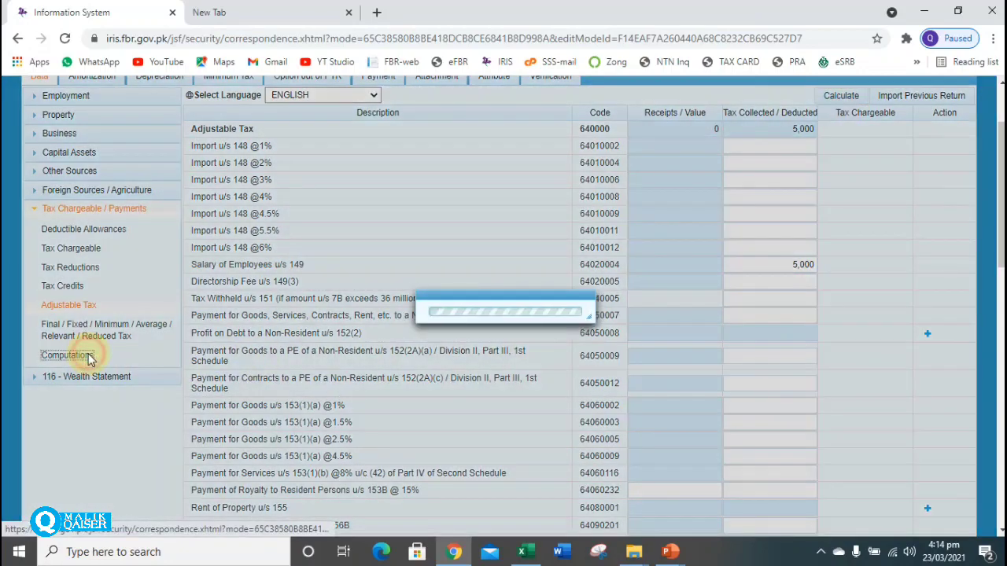
pyautogui.scroll(-3, 503, 315)
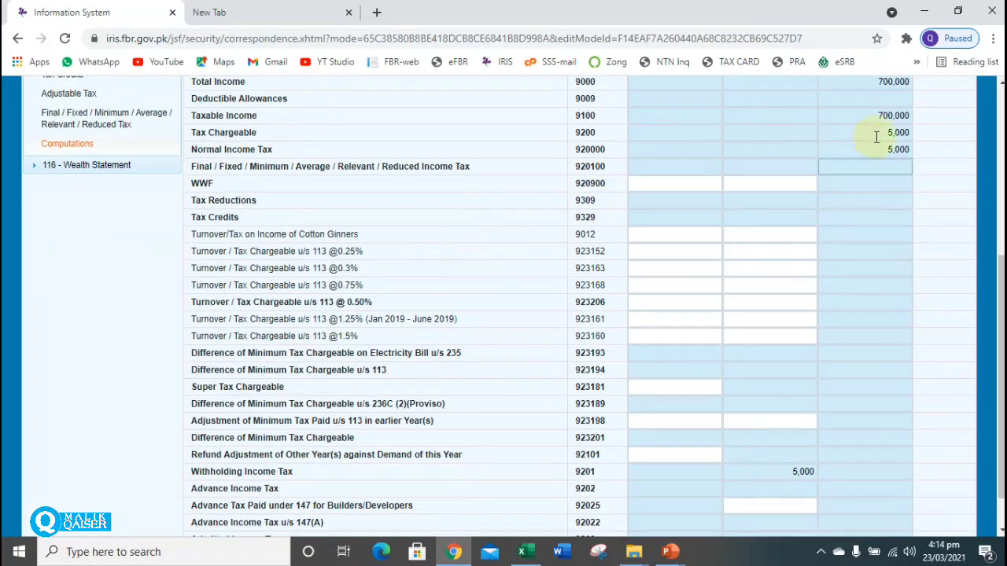
pyautogui.doubleClick(891, 116)
pyautogui.doubleClick(901, 133)
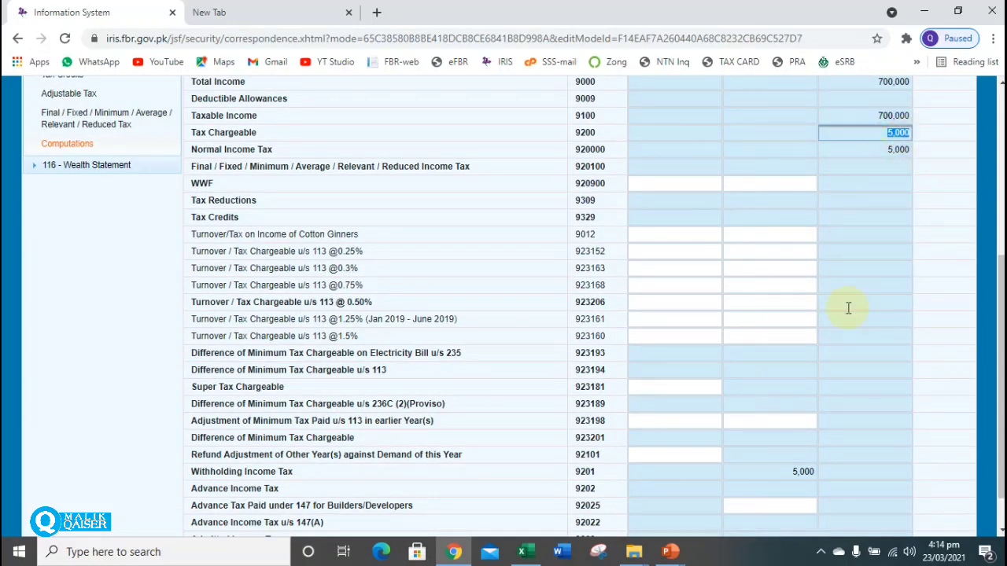
pyautogui.doubleClick(790, 472)
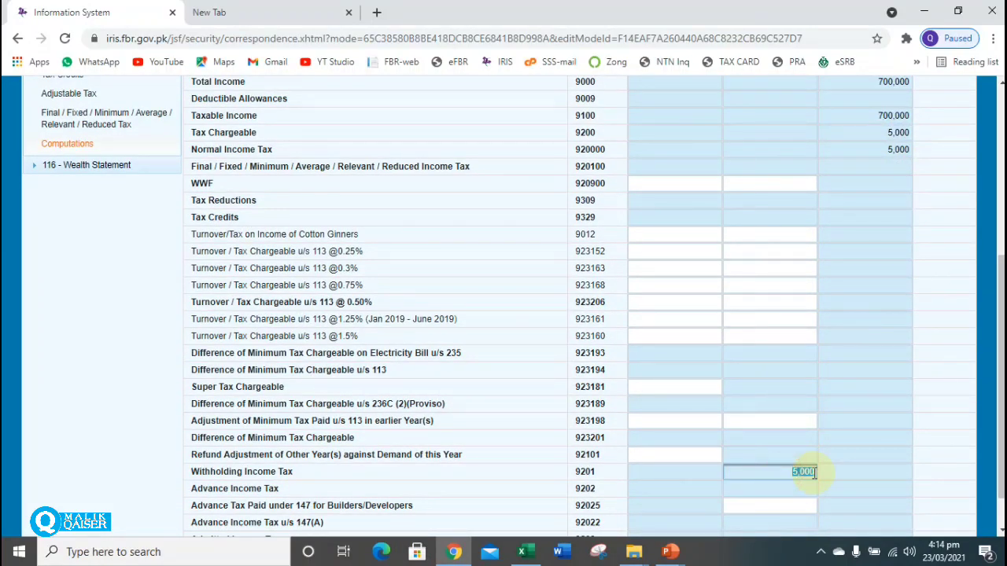
pyautogui.scroll(-1, 536, 503)
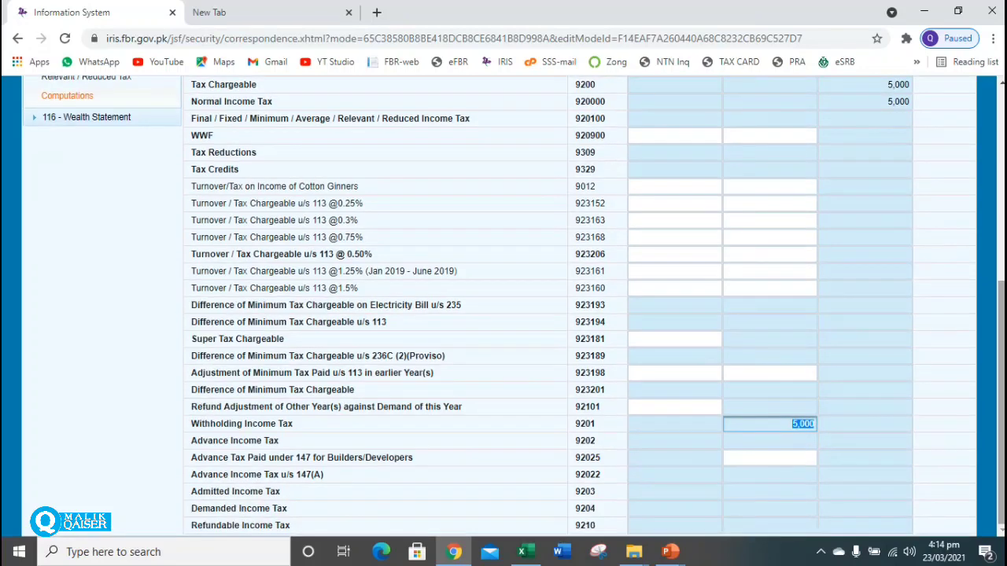
pyautogui.moveTo(213, 492); pyautogui.dragTo(318, 498)
pyautogui.click(848, 492)
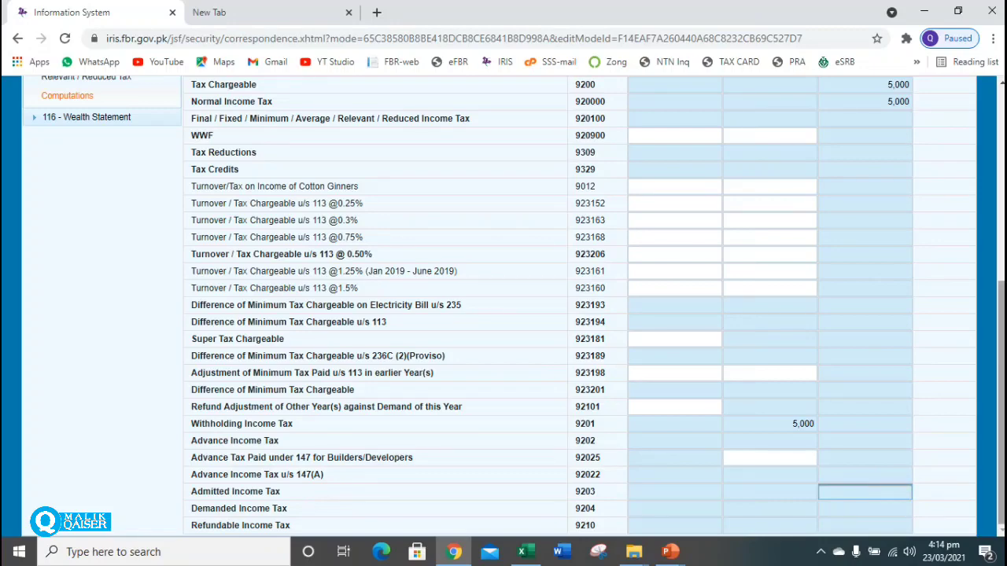
pyautogui.scroll(2, 1002, 394)
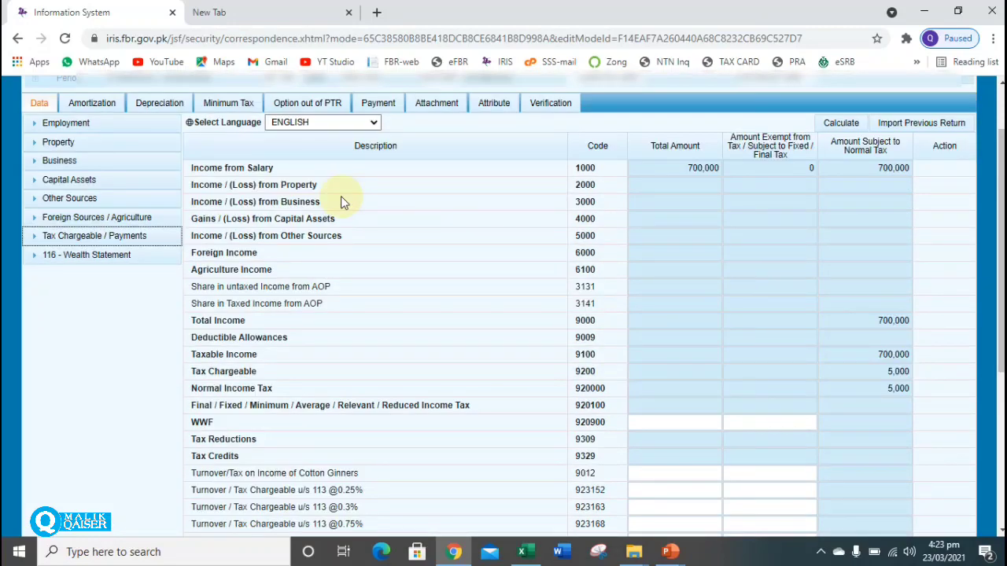
# In Reconciliation of Net Assets, enter 700,000 as income subject to normal tax (7031) and recalculate.
pyautogui.click(82, 255)
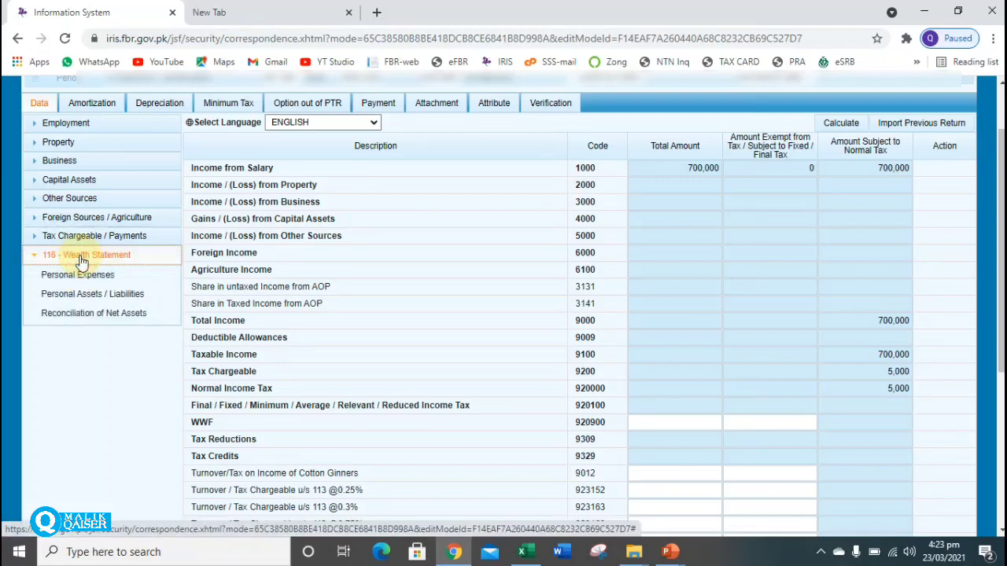
pyautogui.click(98, 317)
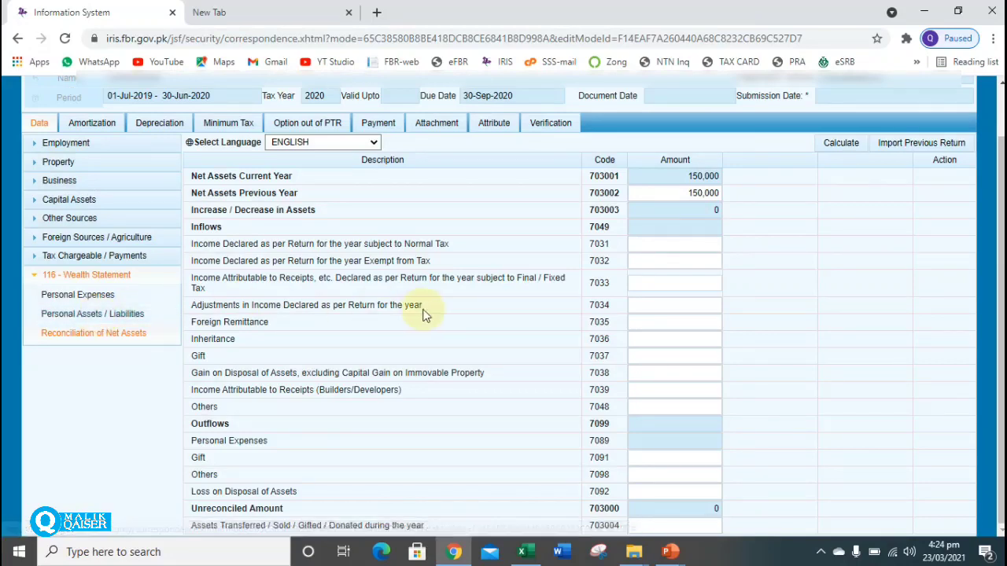
pyautogui.click(680, 244)
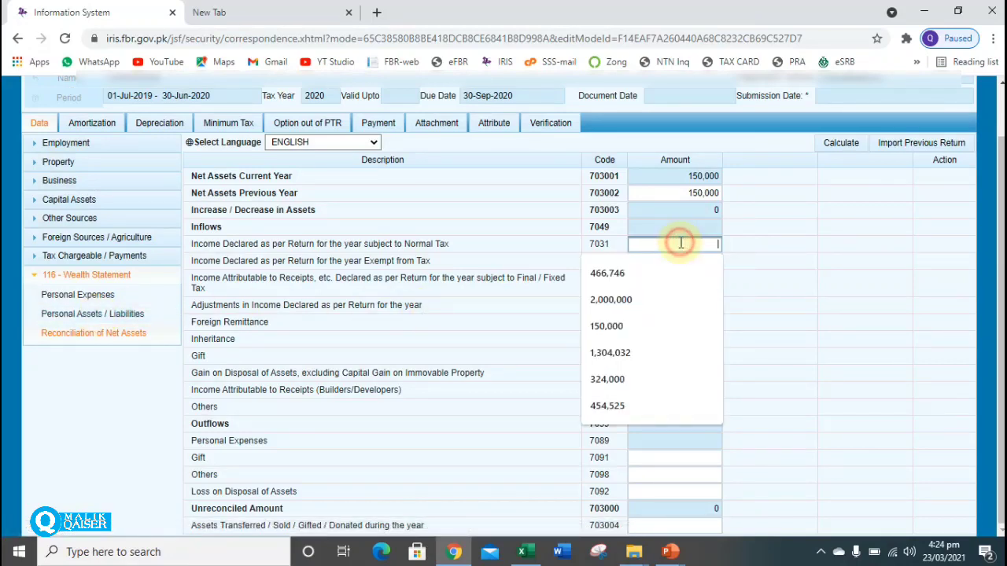
pyautogui.write('700000')
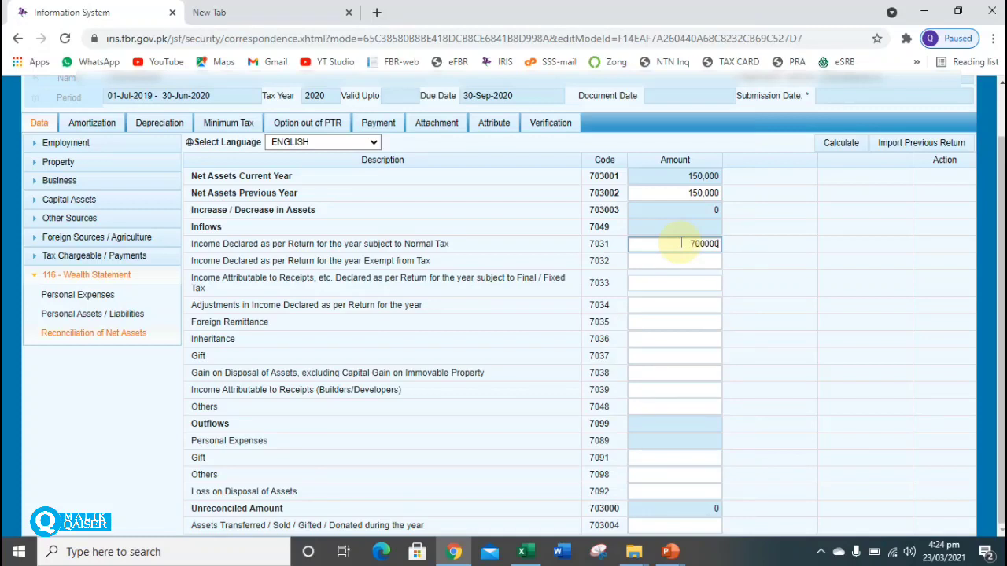
pyautogui.click(841, 143)
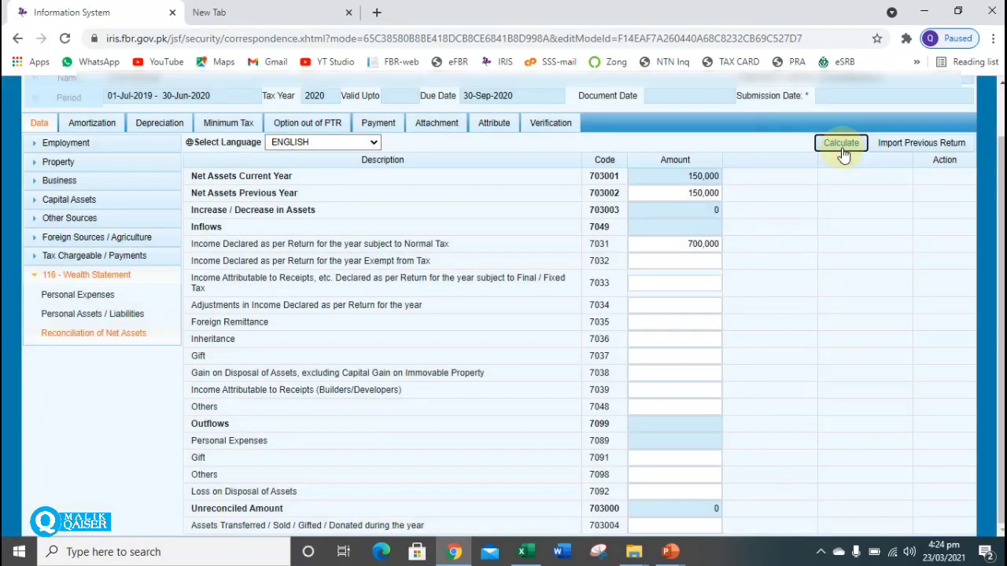
# Leave exempt income (7032) empty and move on to the Personal Assets / Liabilities page.
pyautogui.click(665, 261)
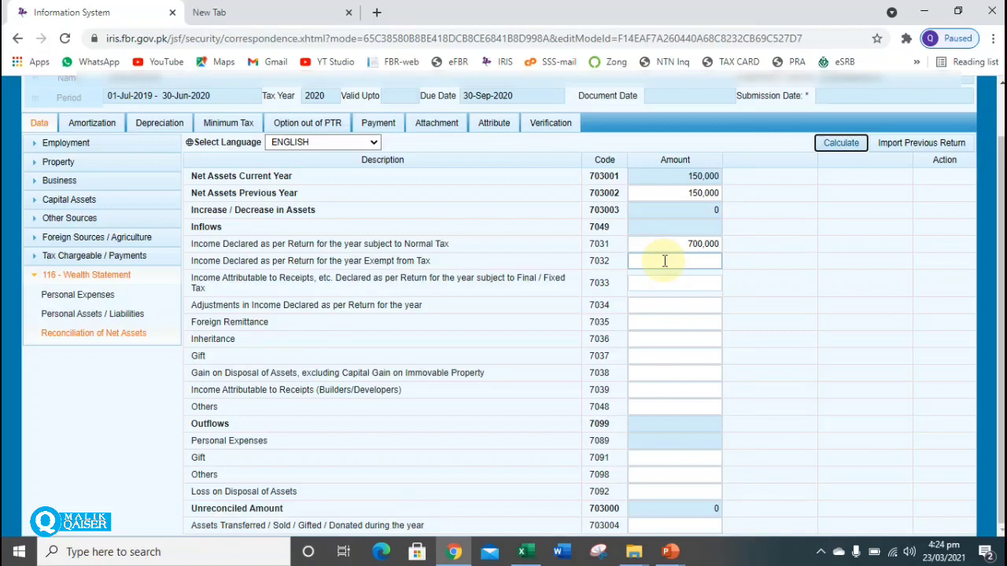
pyautogui.click(668, 263)
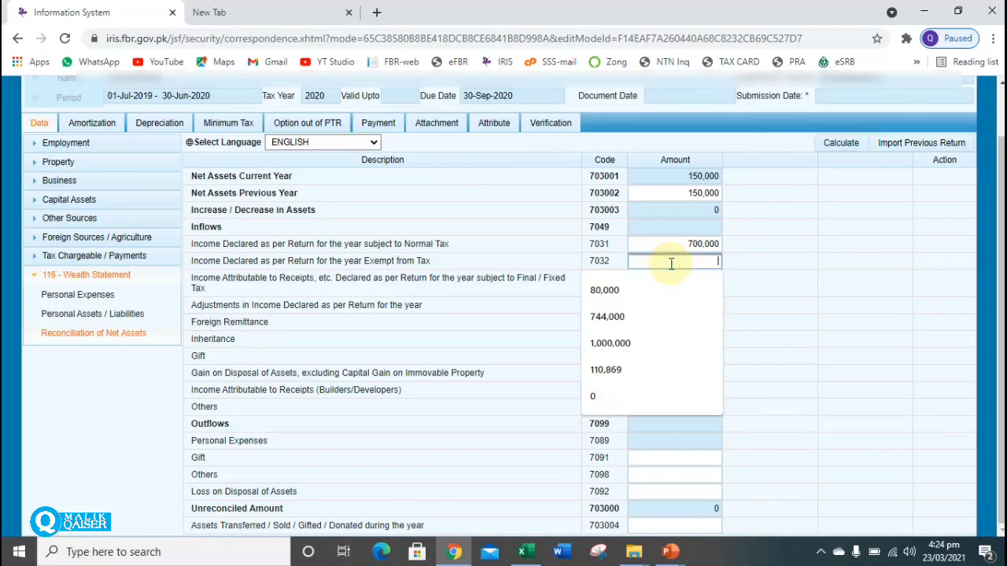
pyautogui.click(783, 245)
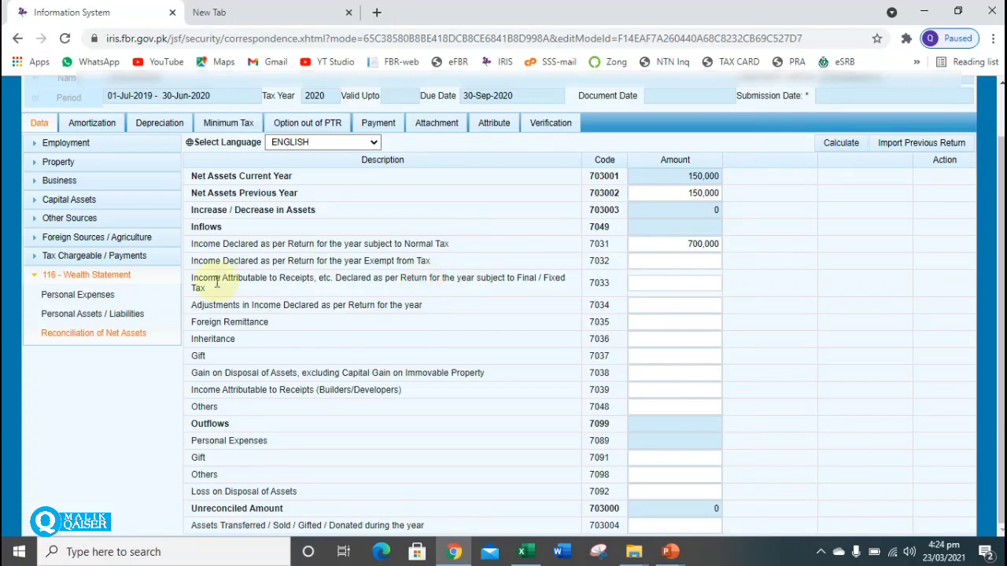
pyautogui.click(102, 317)
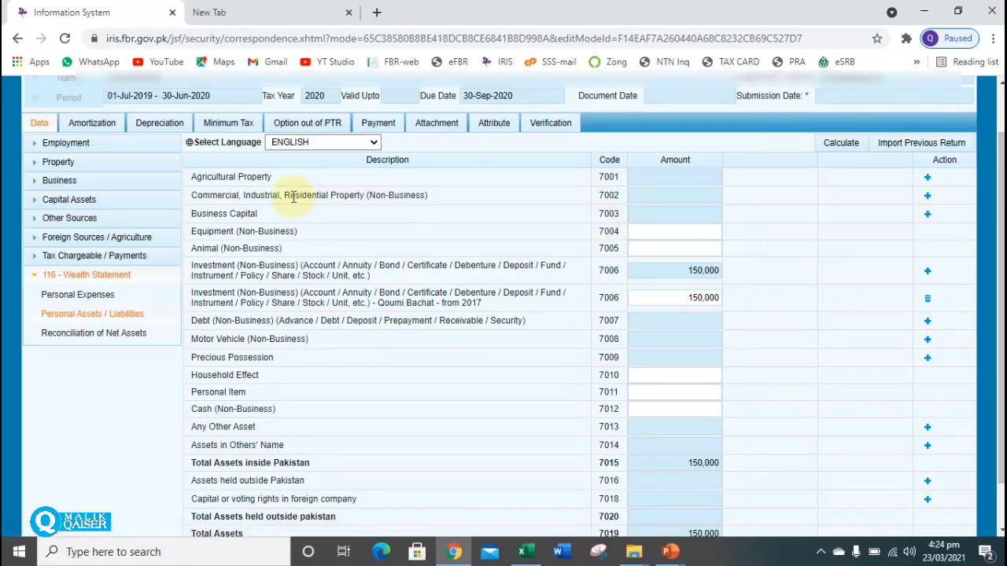
pyautogui.moveTo(253, 176); pyautogui.dragTo(330, 182)
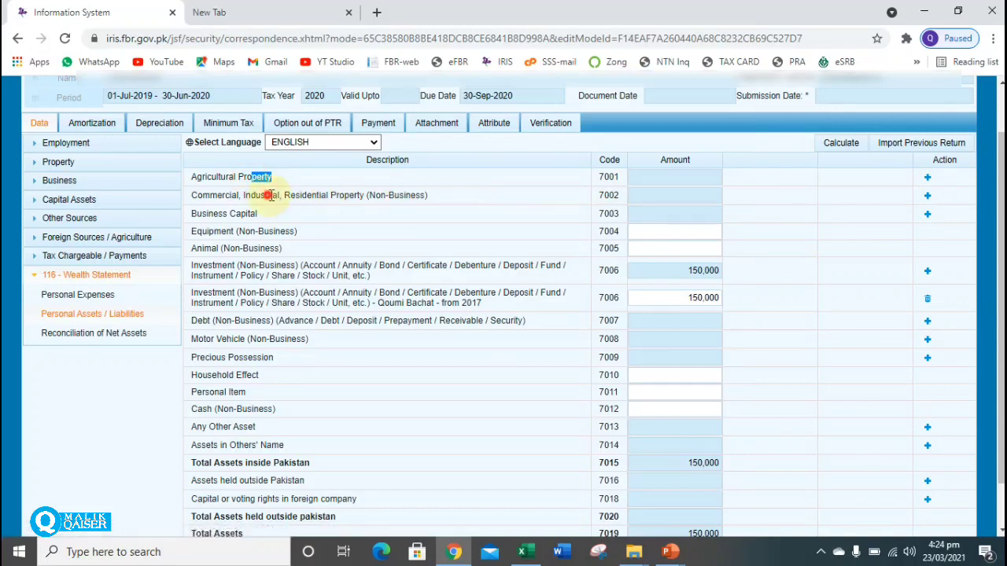
pyautogui.moveTo(271, 196); pyautogui.dragTo(375, 196)
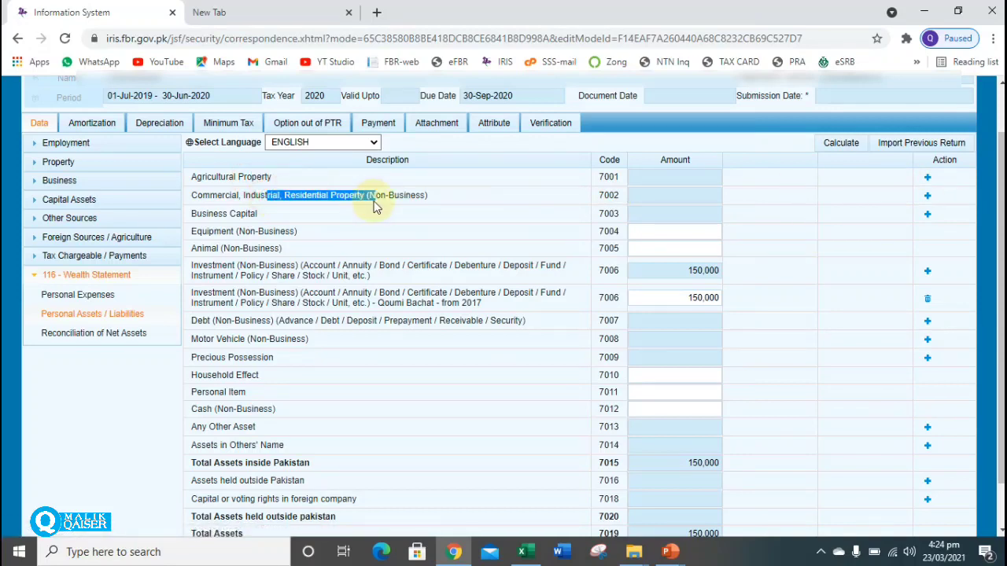
pyautogui.click(928, 196)
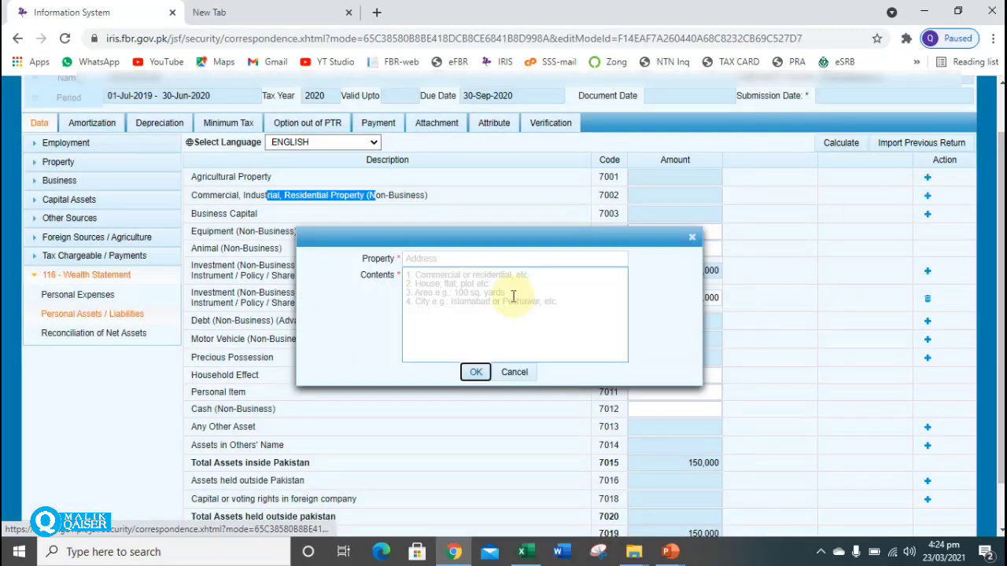
pyautogui.click(433, 258)
pyautogui.click(433, 259)
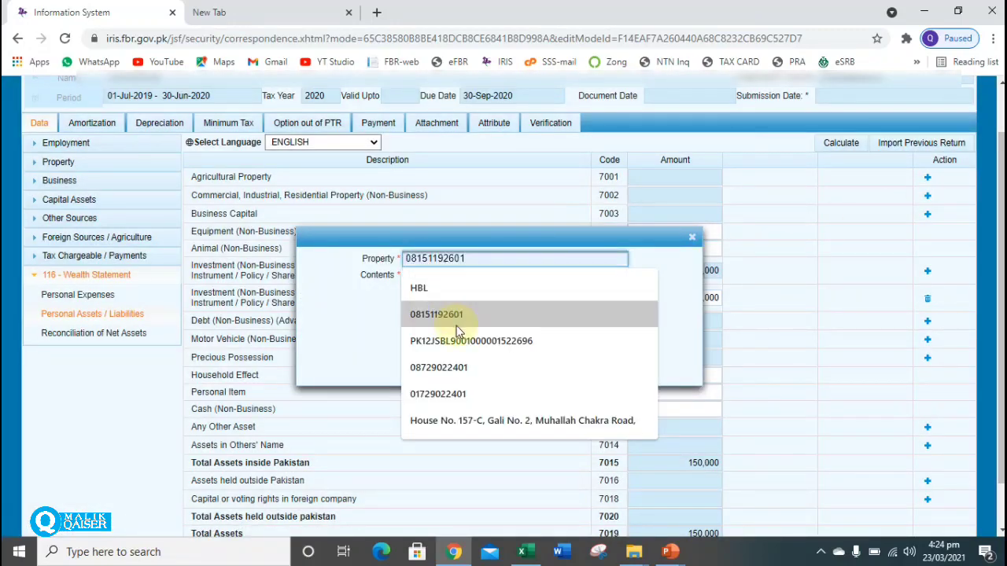
pyautogui.click(355, 305)
pyautogui.click(443, 281)
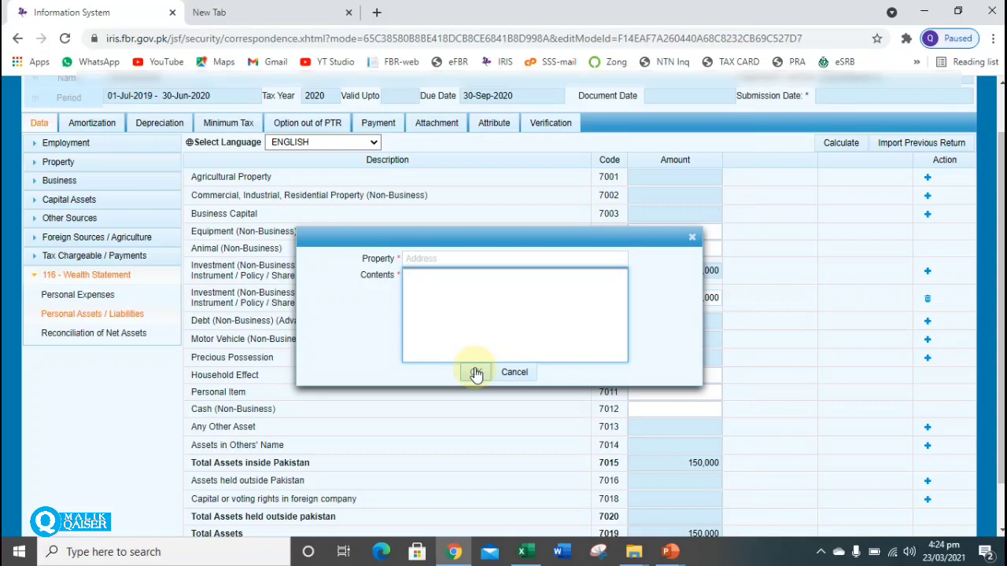
pyautogui.click(510, 375)
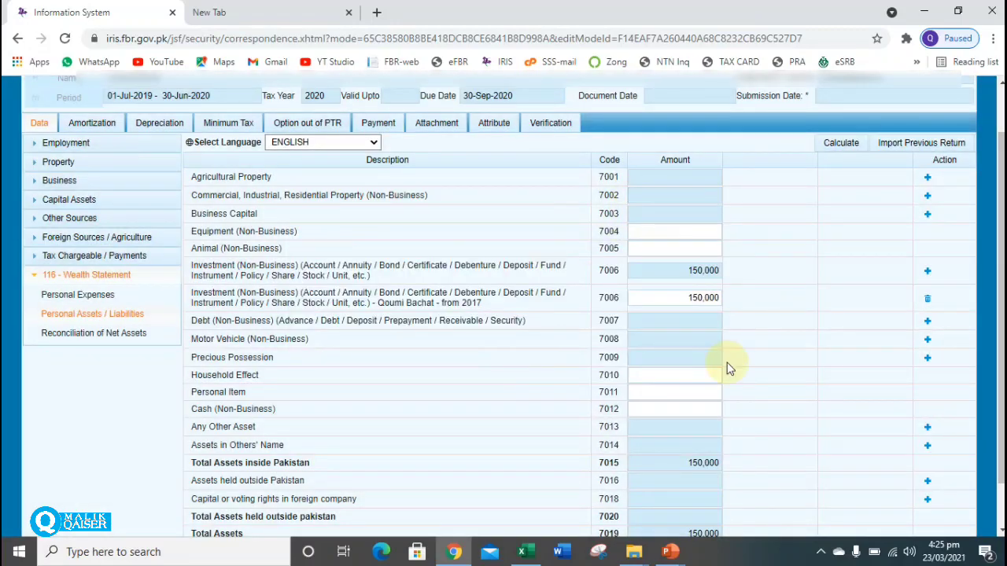
# Scroll the assets table and review the Qoumi Bachat investment row's description.
pyautogui.scroll(-1, 1001, 314)
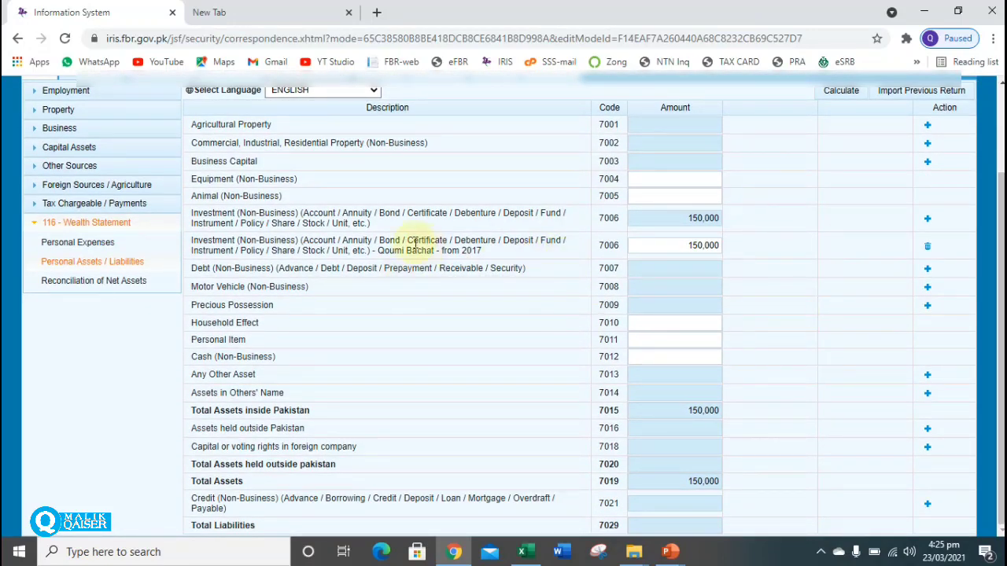
pyautogui.moveTo(245, 240); pyautogui.dragTo(369, 242)
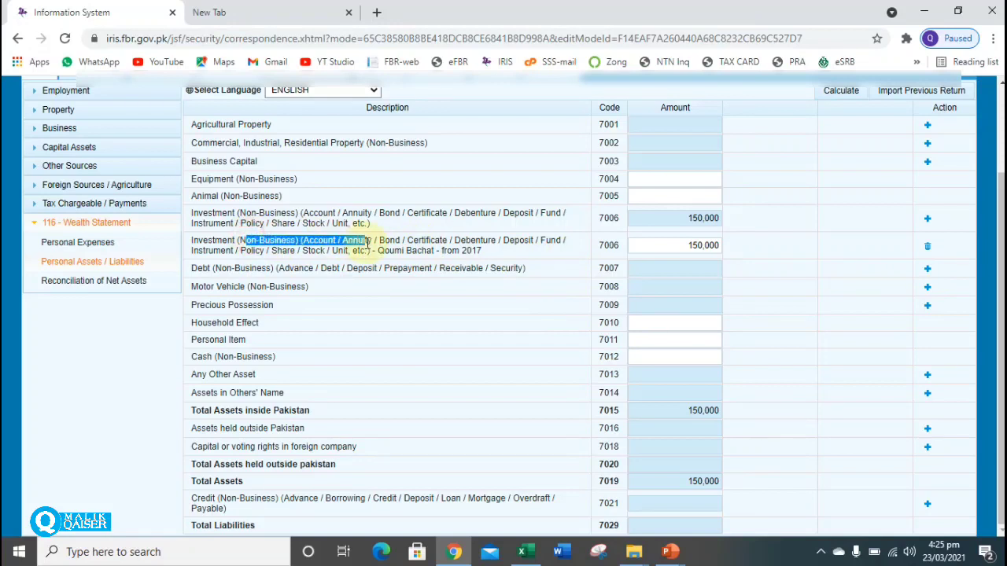
pyautogui.moveTo(317, 214); pyautogui.dragTo(380, 227)
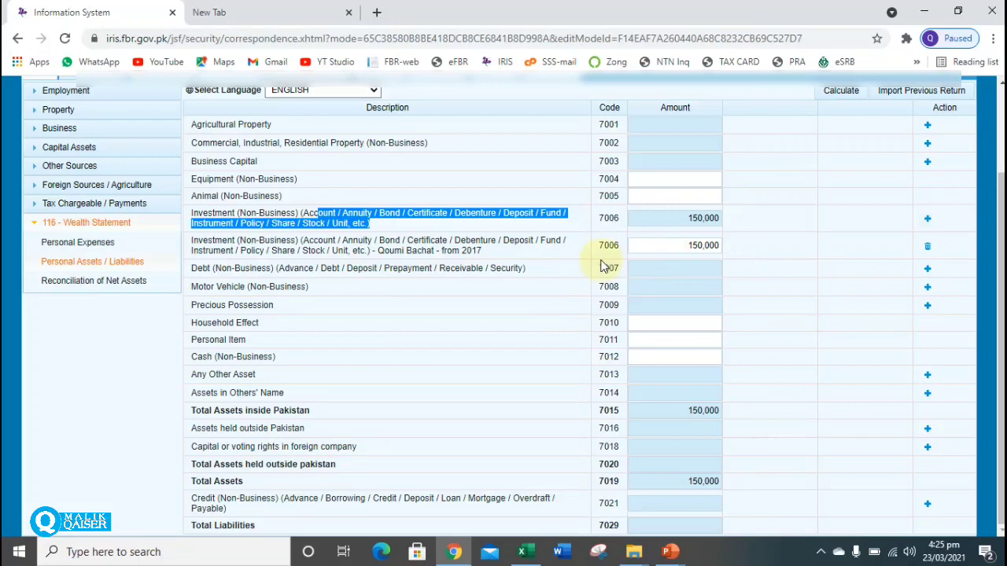
pyautogui.click(387, 299)
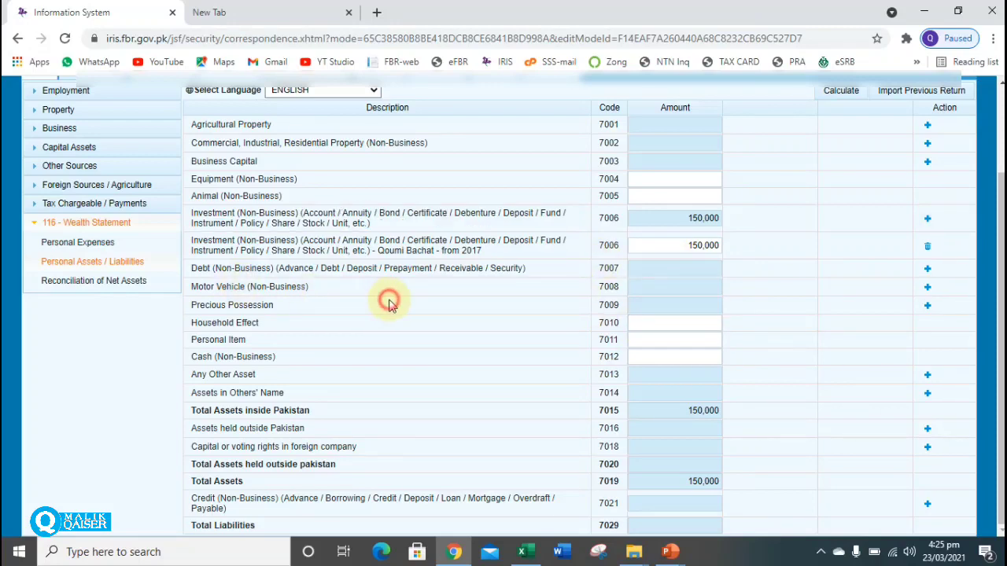
# Add a Motor Vehicle (Non-Business) entry under 7008 with registration 1234 and contents 1234.
pyautogui.click(928, 287)
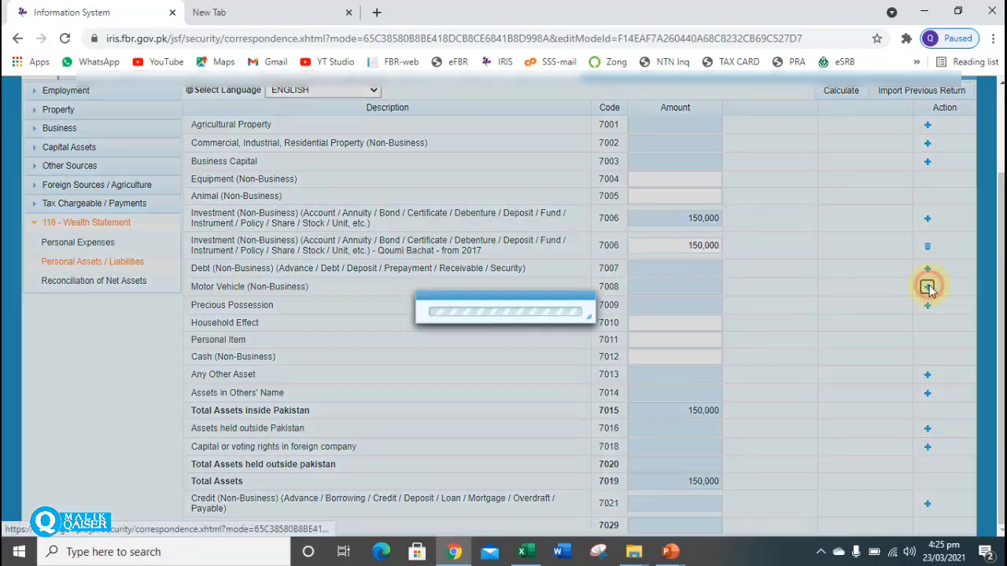
pyautogui.click(457, 259)
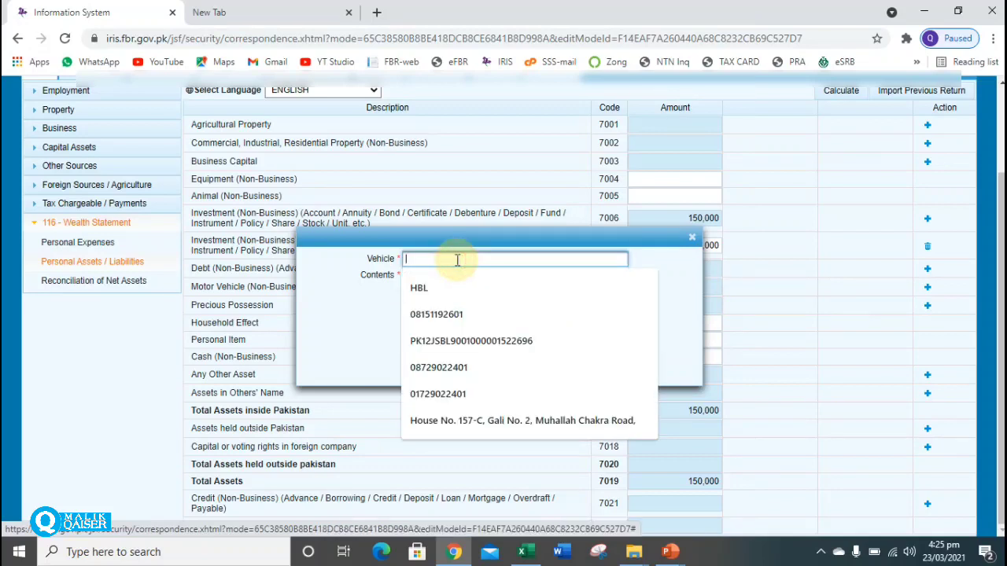
pyautogui.click(371, 303)
pyautogui.click(444, 284)
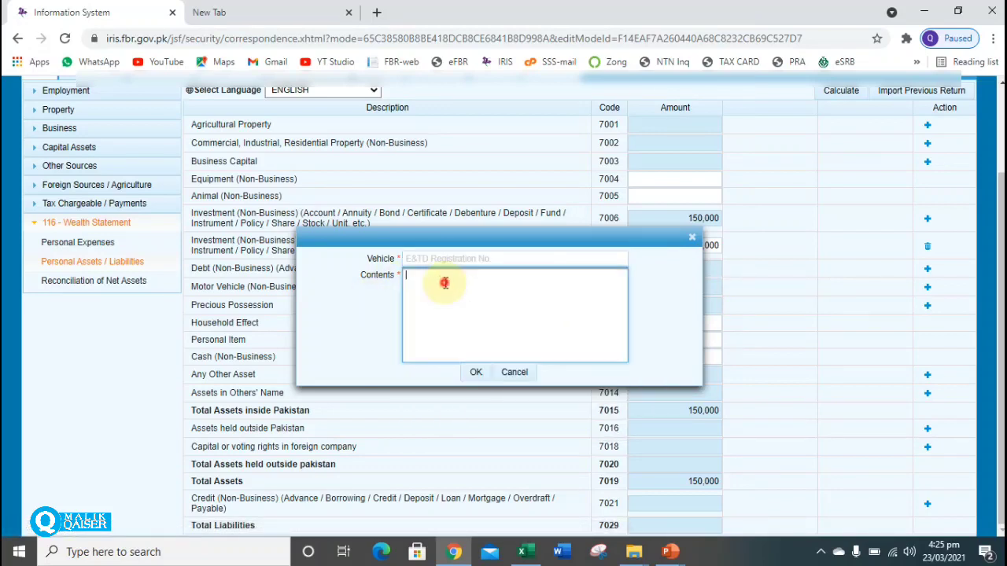
pyautogui.click(478, 373)
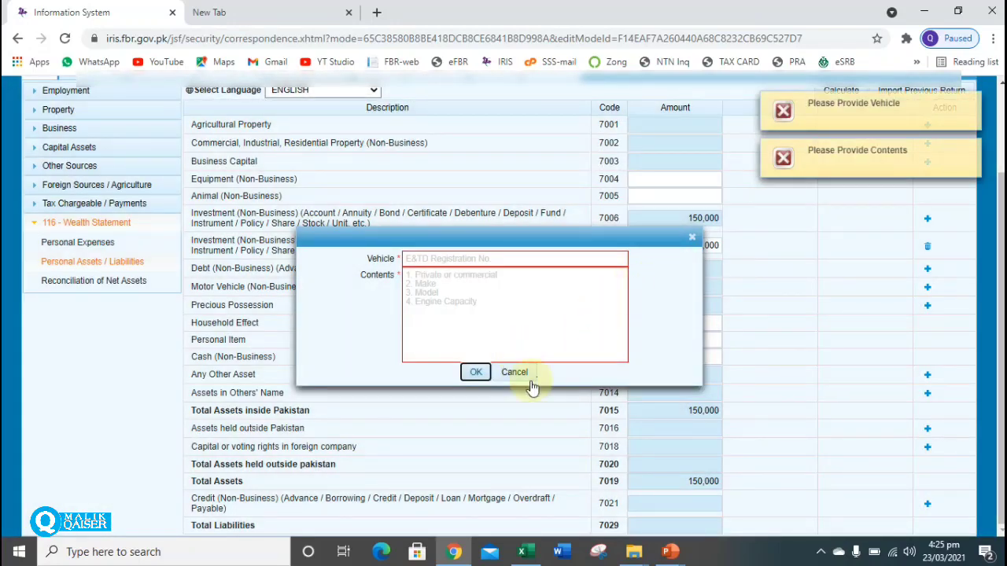
pyautogui.click(449, 260)
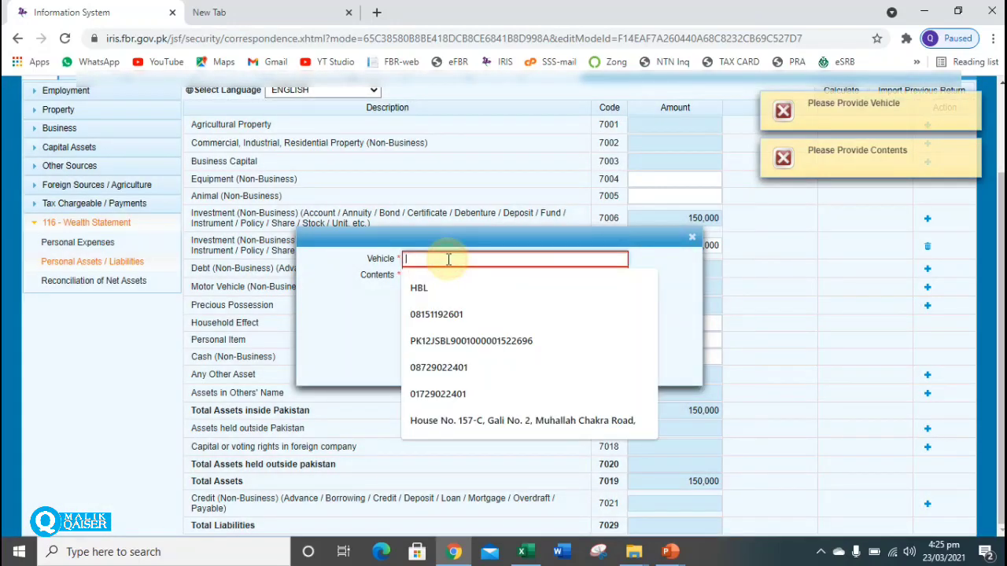
pyautogui.write('1234')
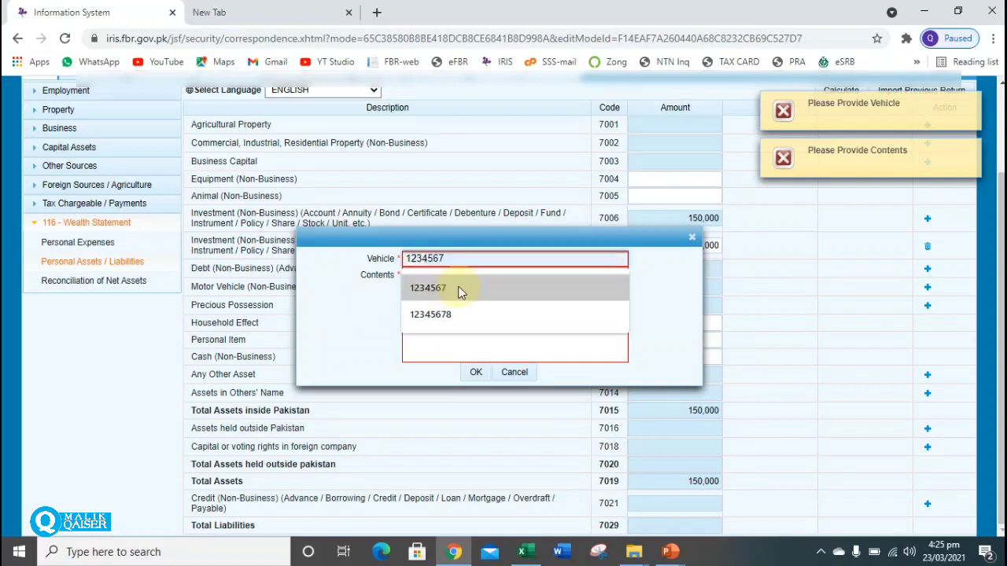
pyautogui.click(465, 350)
pyautogui.write('1234')
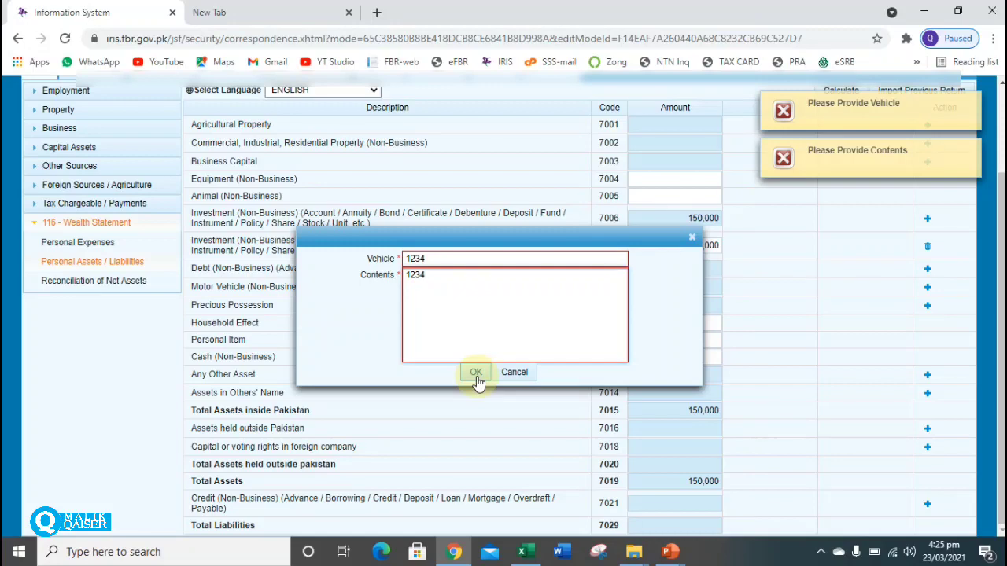
pyautogui.click(476, 375)
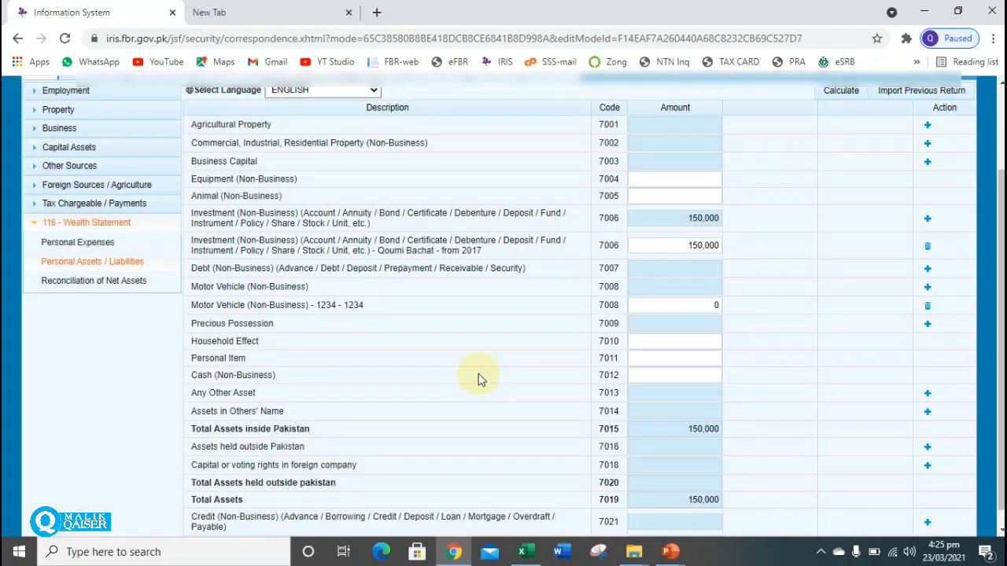
# Enter 100,000 as the Cash (Non-Business) amount under code 7012.
pyautogui.moveTo(315, 305); pyautogui.dragTo(417, 310)
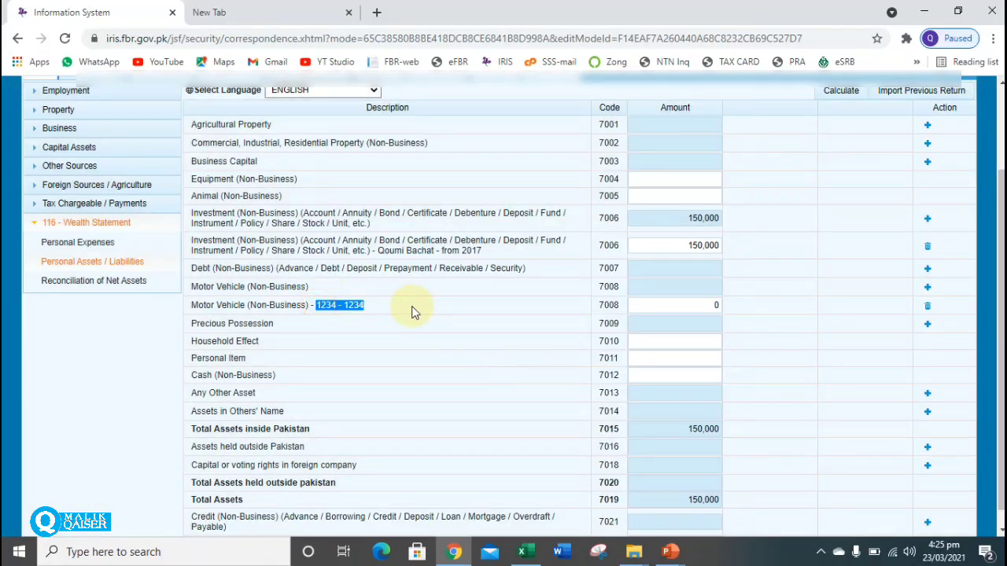
pyautogui.click(703, 306)
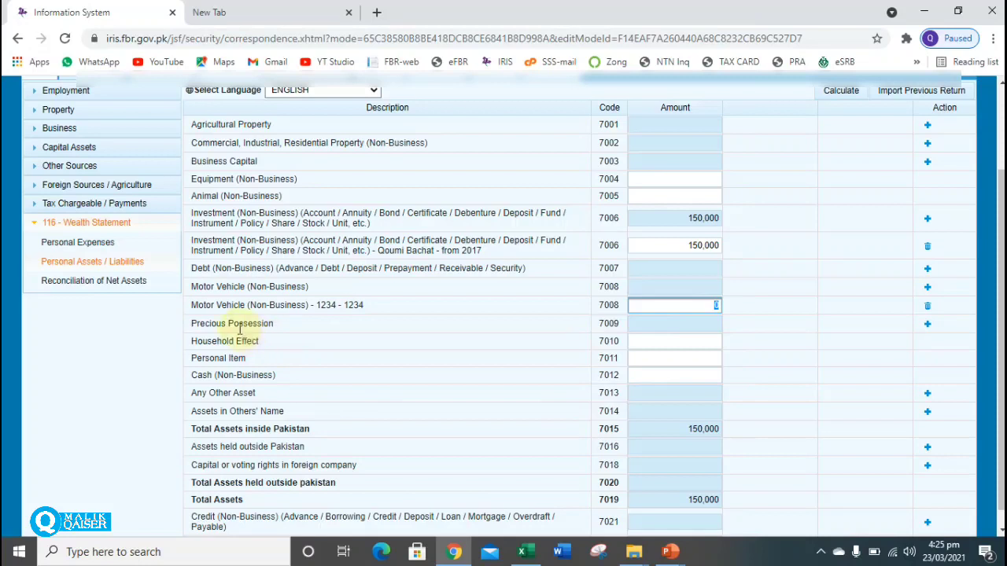
pyautogui.click(689, 376)
pyautogui.write('1')
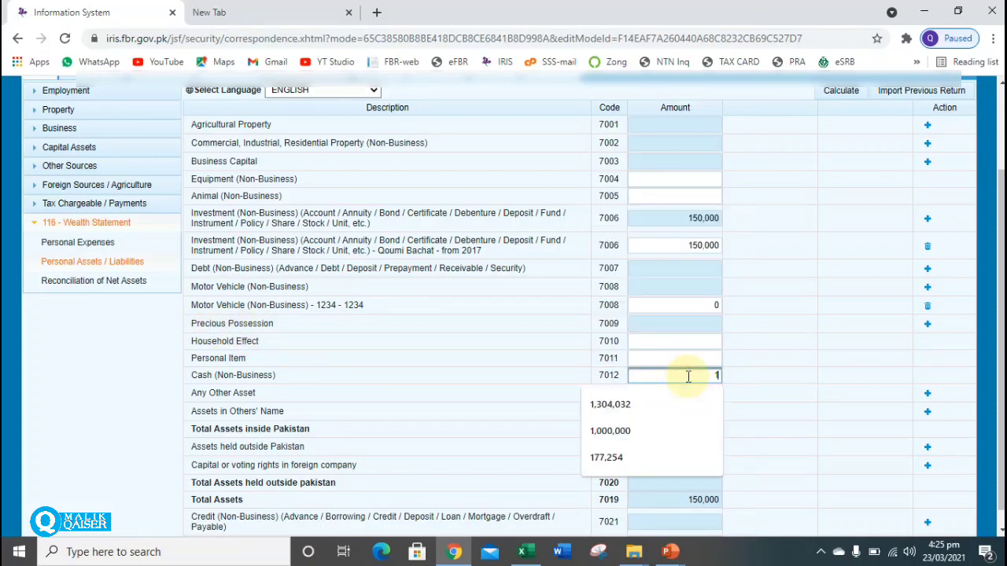
pyautogui.write('00000')
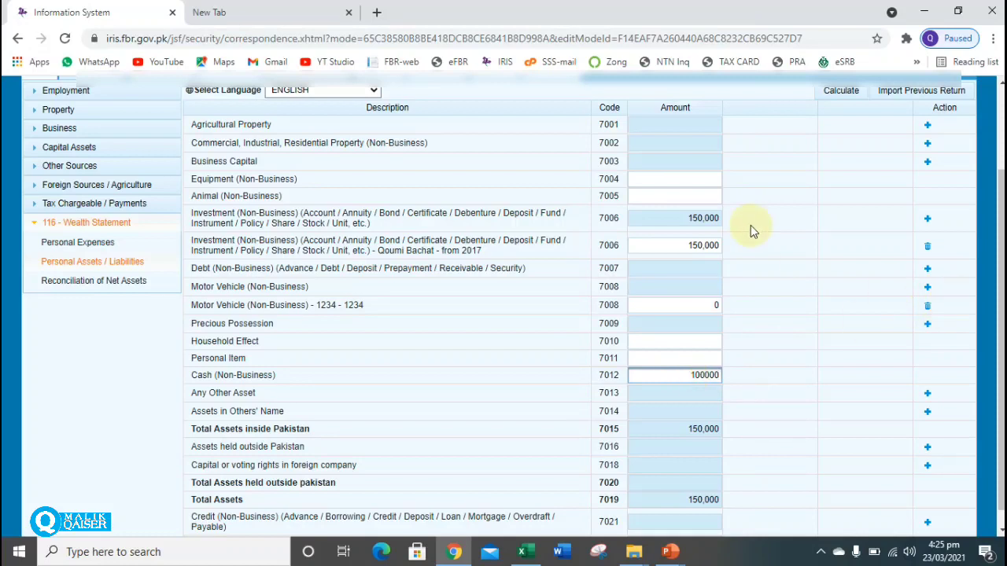
pyautogui.click(928, 146)
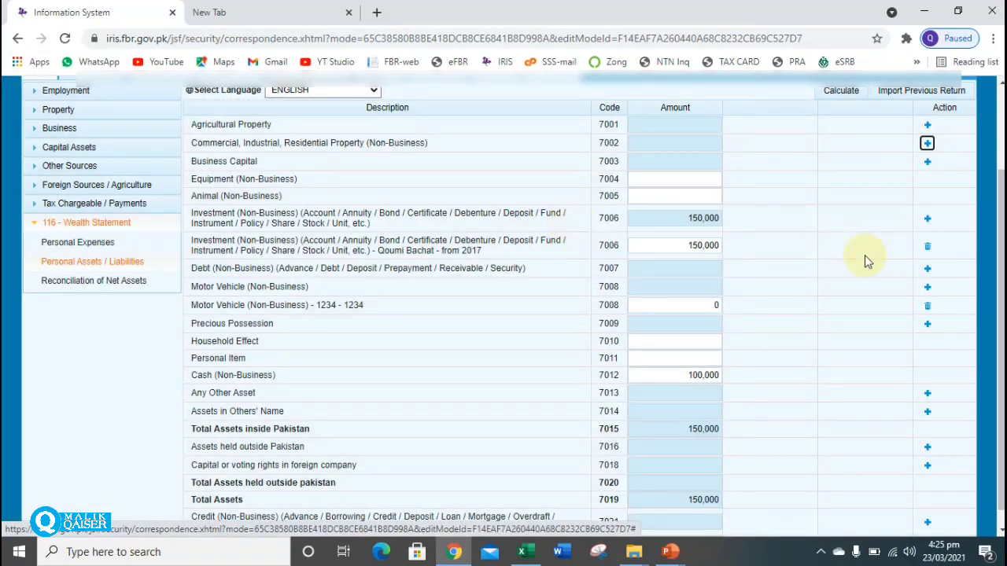
# Add a 7002 property entry using the saved house address, with contents 'Lahore'.
pyautogui.click(927, 145)
pyautogui.click(459, 265)
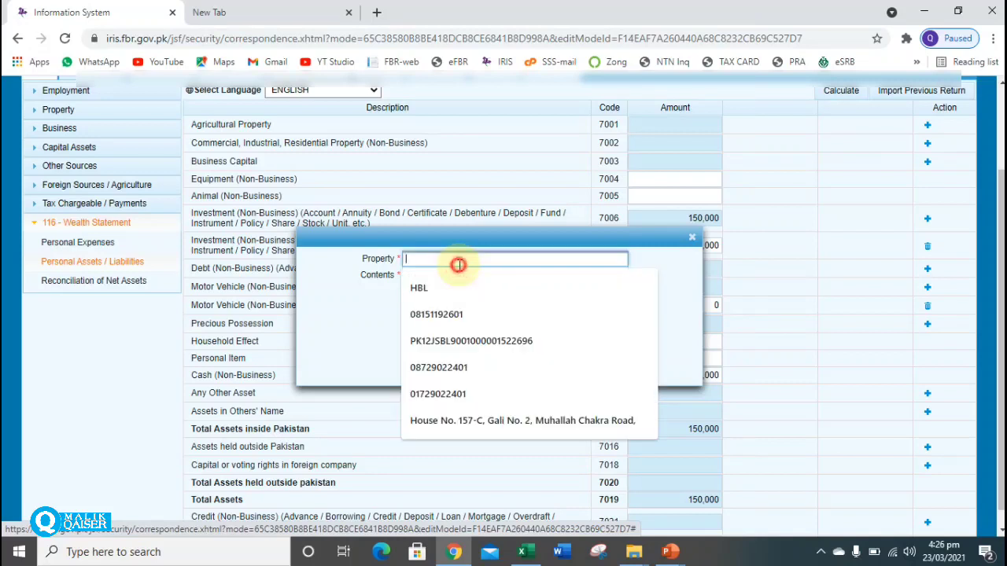
pyautogui.click(458, 418)
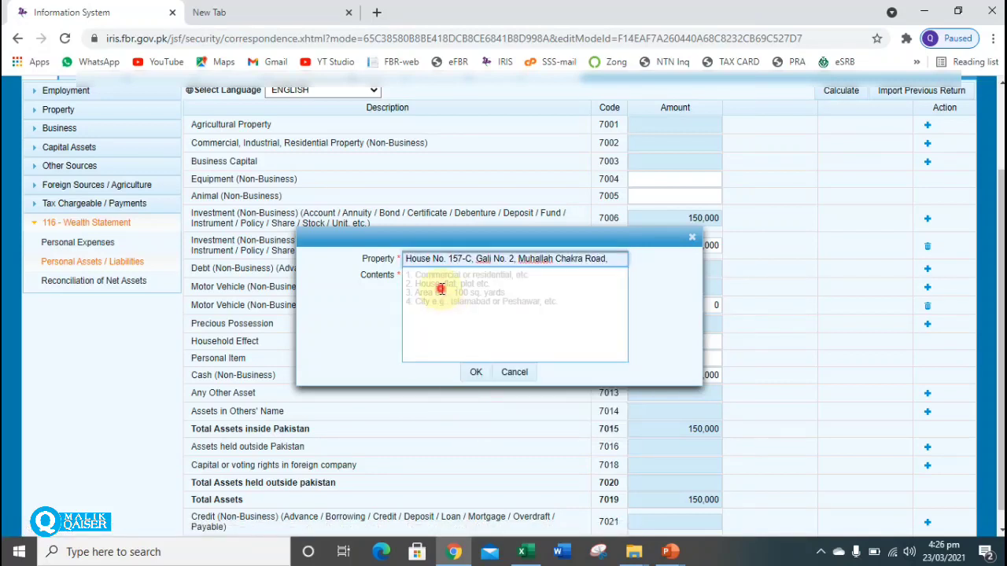
pyautogui.click(442, 290)
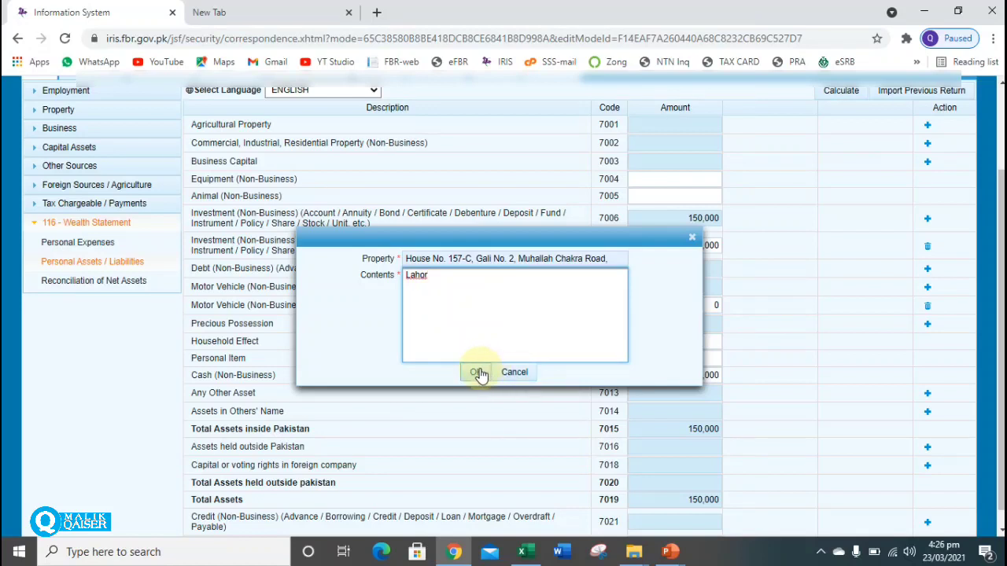
pyautogui.write('Lahore')
pyautogui.click(476, 373)
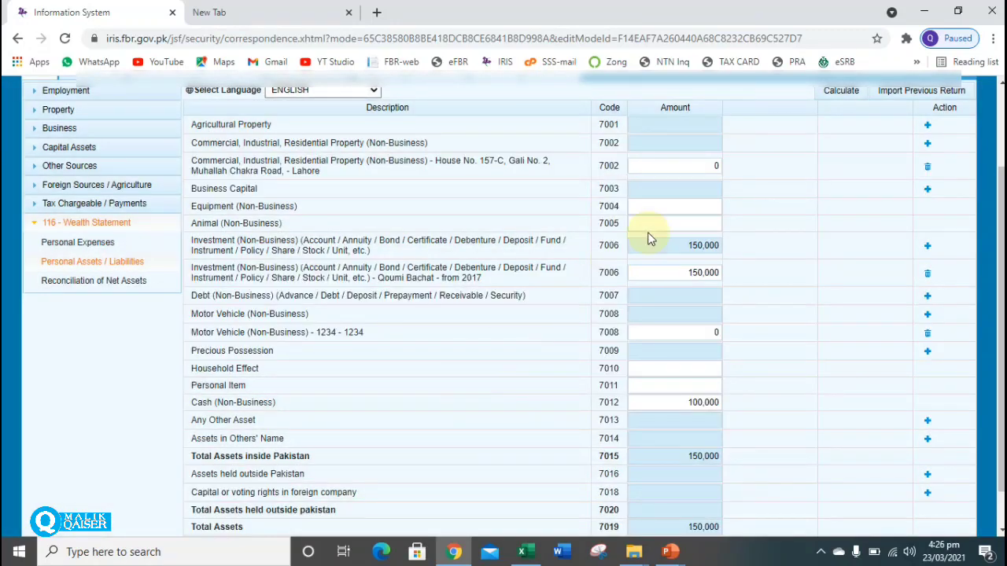
# Value the property at 1,000,000 and recalculate total assets to 1,250,000.
pyautogui.click(698, 170)
pyautogui.write('1000000')
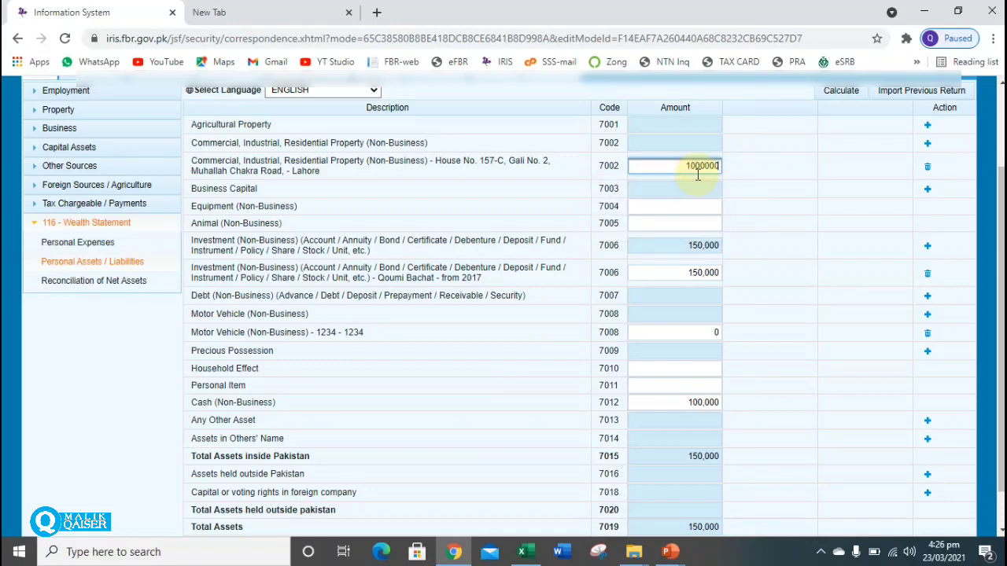
pyautogui.click(841, 91)
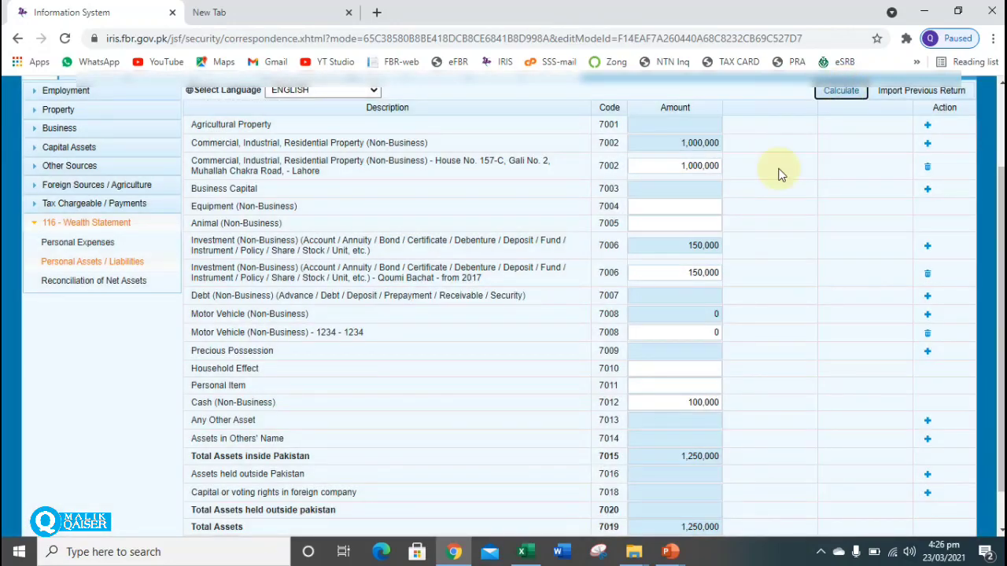
pyautogui.click(91, 290)
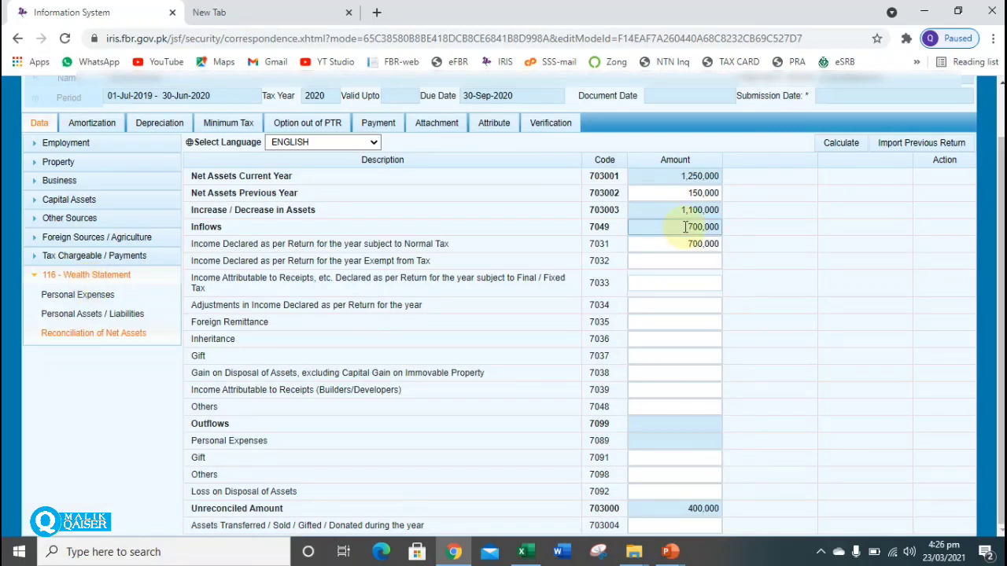
# Review the reconciliation figures and check the 1,000,000 property amount under 7002.
pyautogui.moveTo(686, 226); pyautogui.dragTo(723, 227)
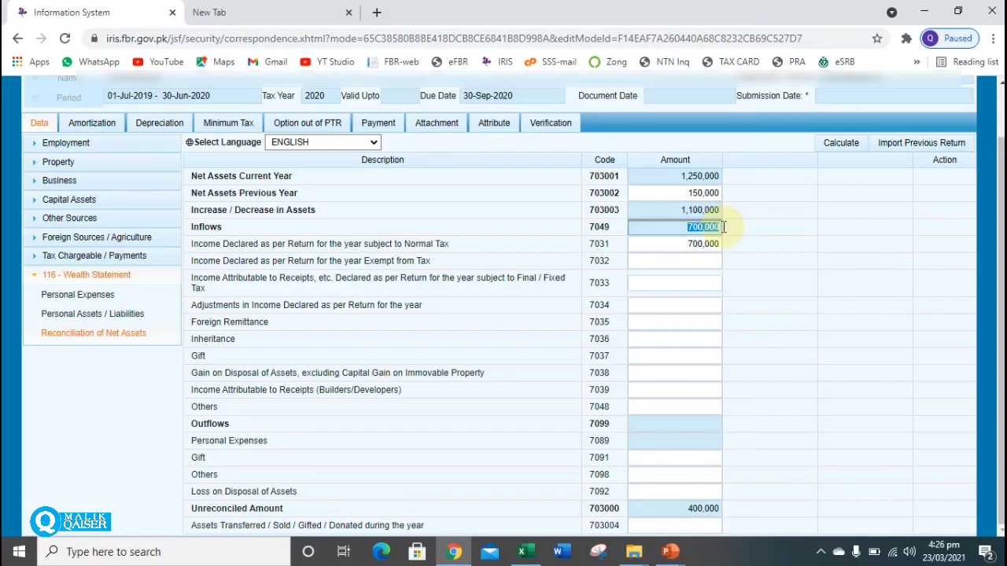
pyautogui.click(674, 208)
pyautogui.moveTo(668, 214); pyautogui.dragTo(684, 193)
pyautogui.click(696, 193)
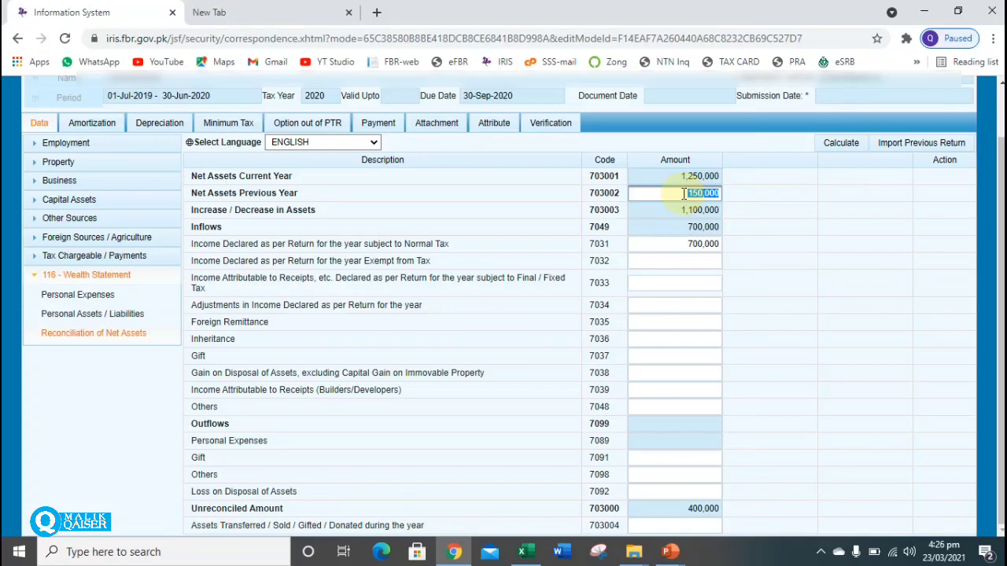
pyautogui.click(130, 314)
pyautogui.click(676, 218)
pyautogui.doubleClick(675, 218)
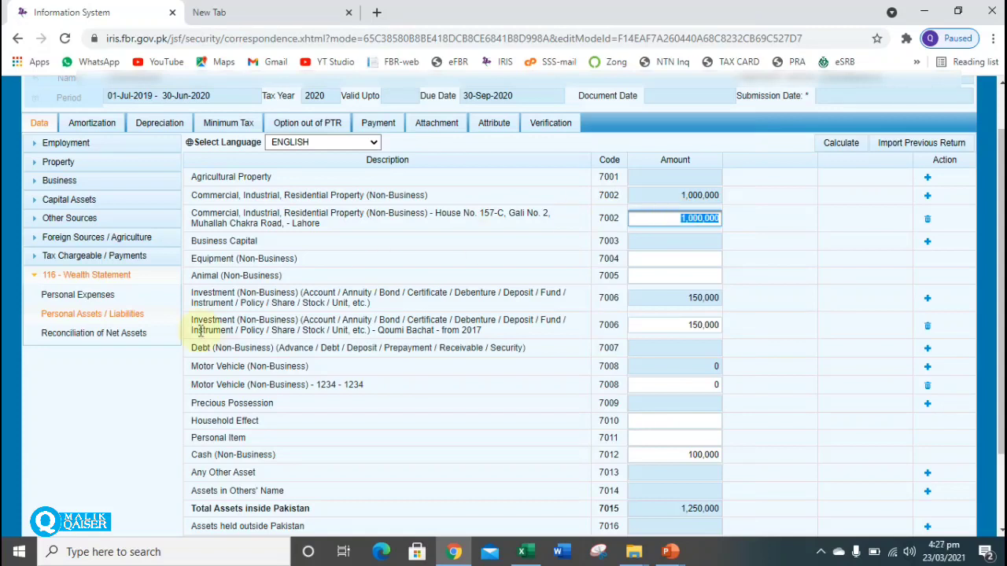
# Set previous-year net assets to 1,000,000 in the reconciliation and recalculate.
pyautogui.click(111, 338)
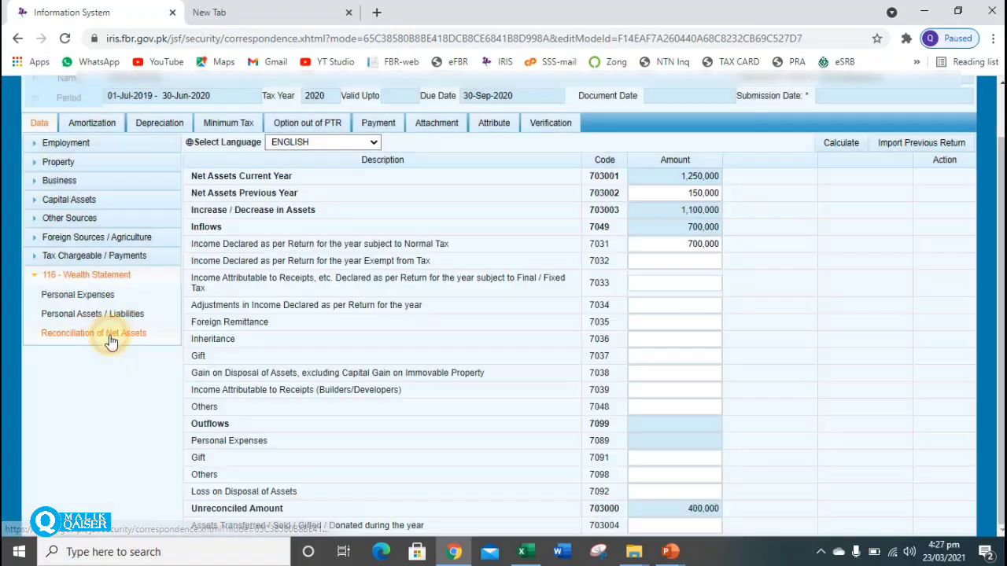
pyautogui.click(672, 197)
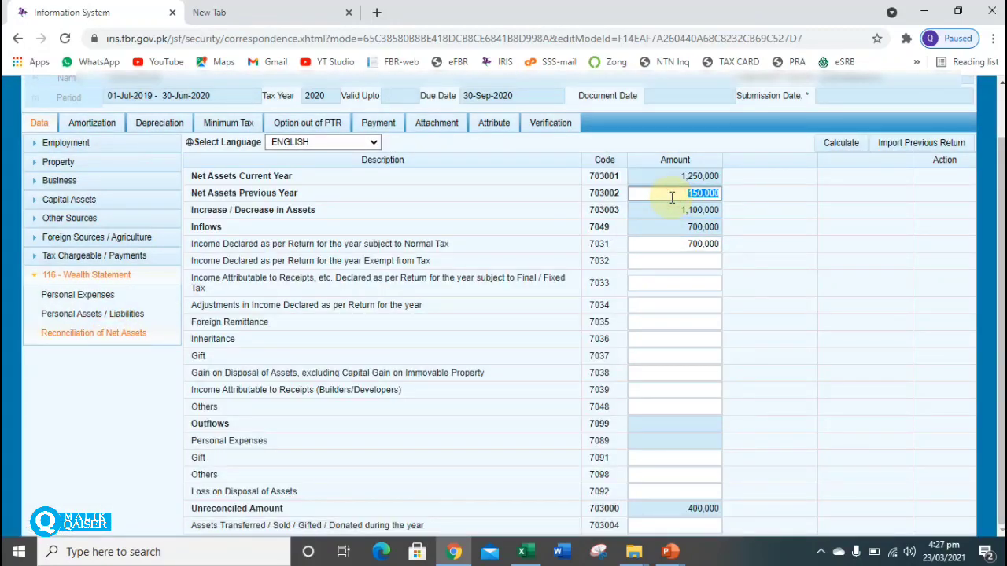
pyautogui.write('1000000')
pyautogui.click(841, 147)
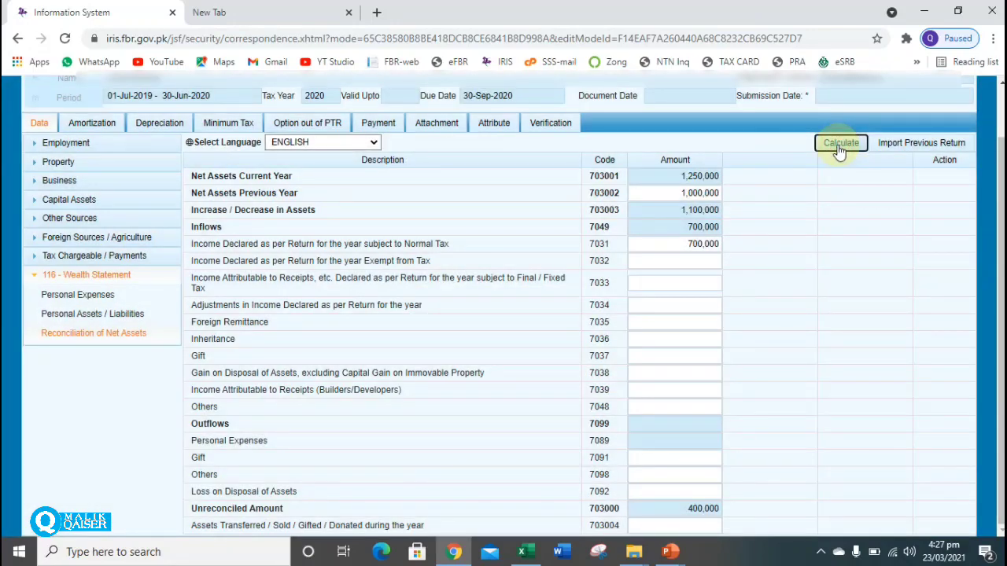
pyautogui.click(841, 150)
# Review the 700,000 income, 250,000 increase and -450,000 unreconciled amount.
pyautogui.doubleClick(667, 194)
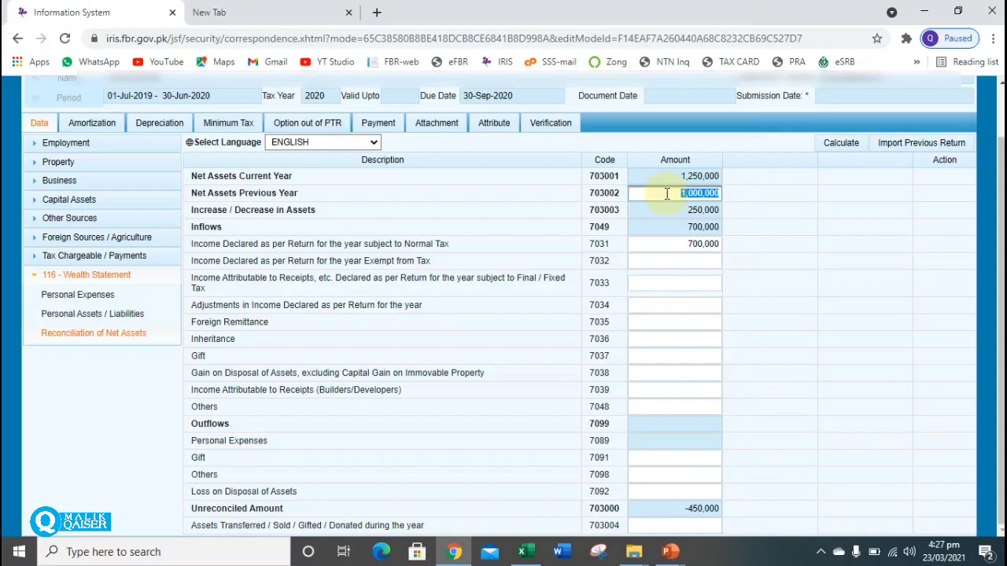
pyautogui.click(675, 244)
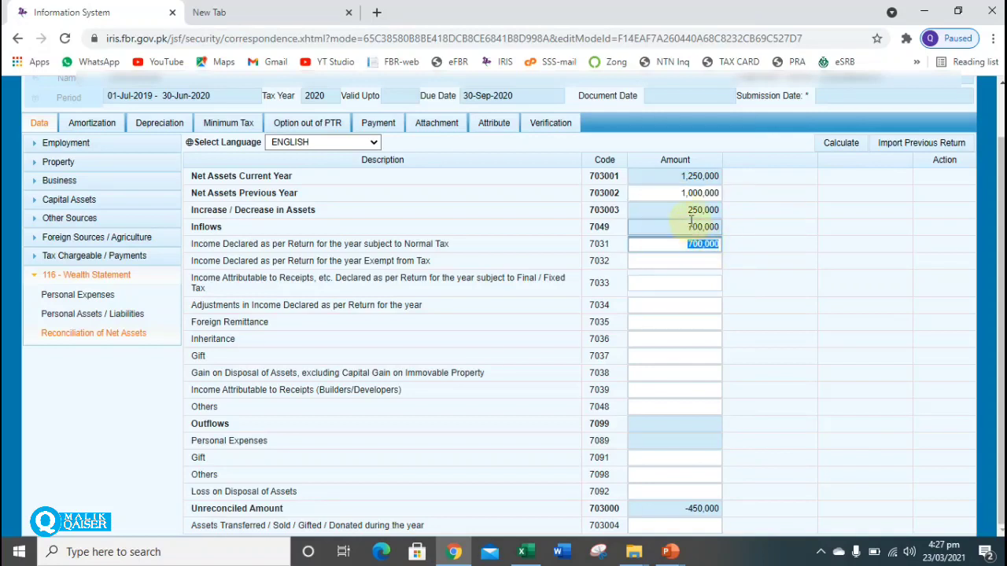
pyautogui.click(720, 211)
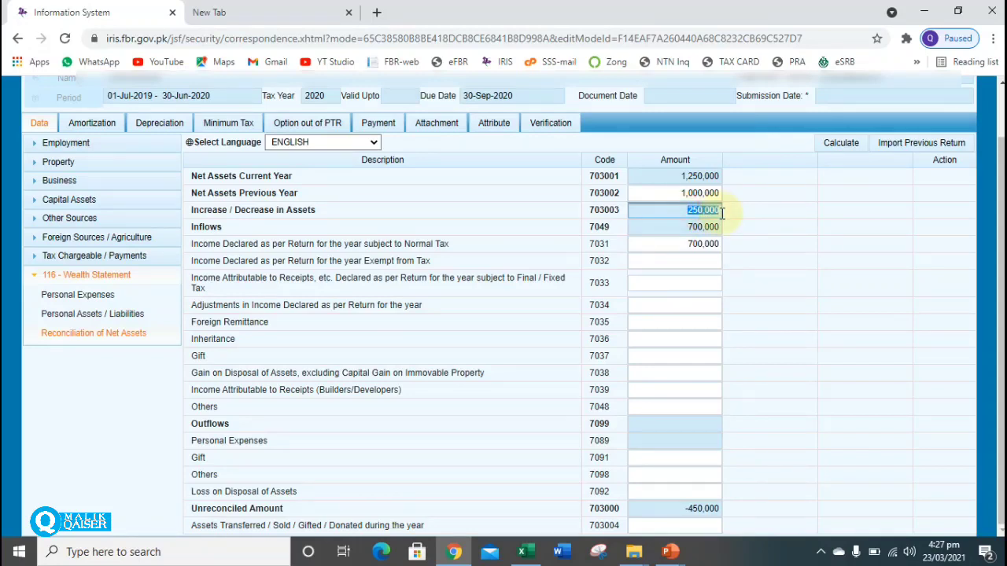
pyautogui.click(694, 509)
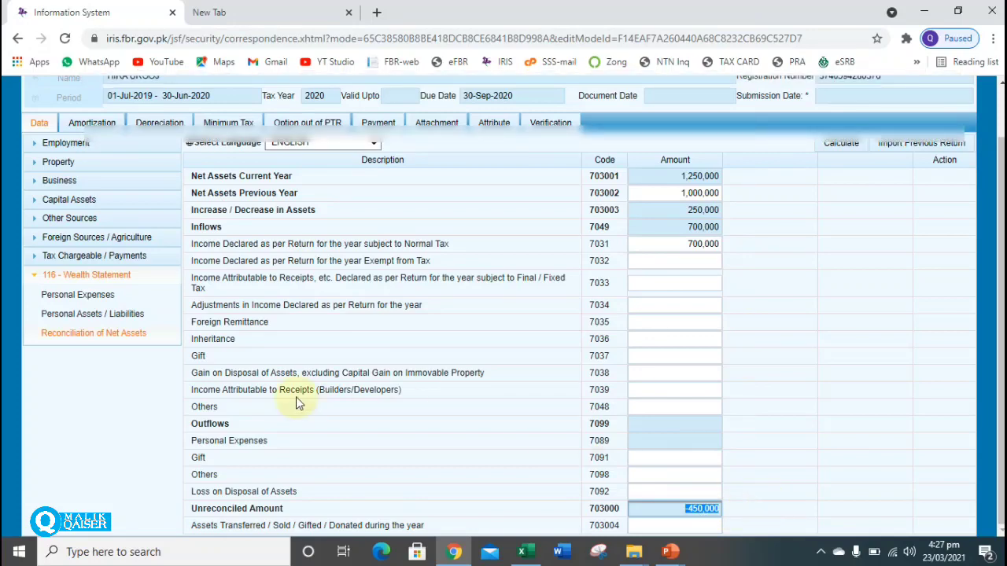
# Enter 300,000 as Other Personal / Household Expenses (7087) and recalculate the expenses total.
pyautogui.click(112, 297)
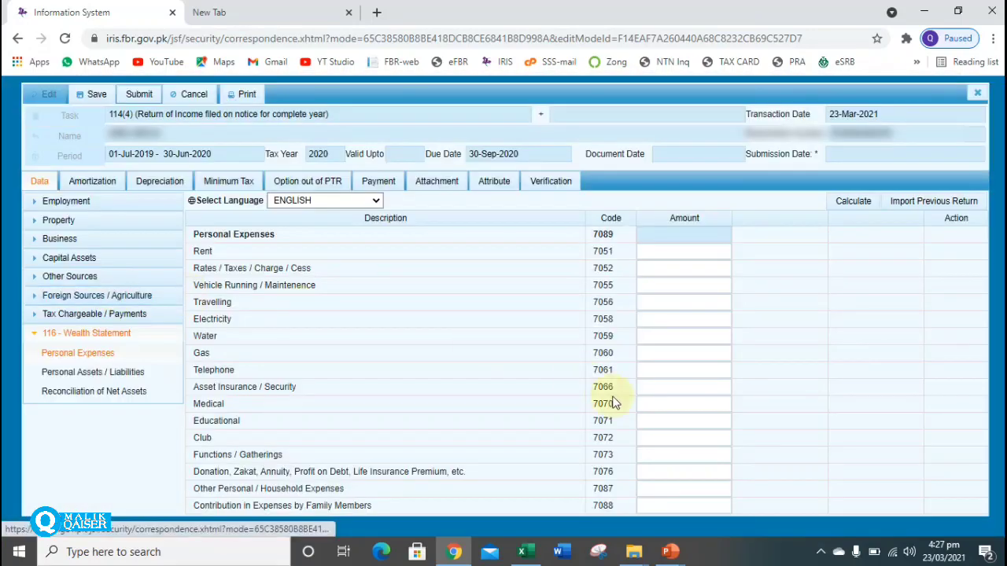
pyautogui.click(706, 492)
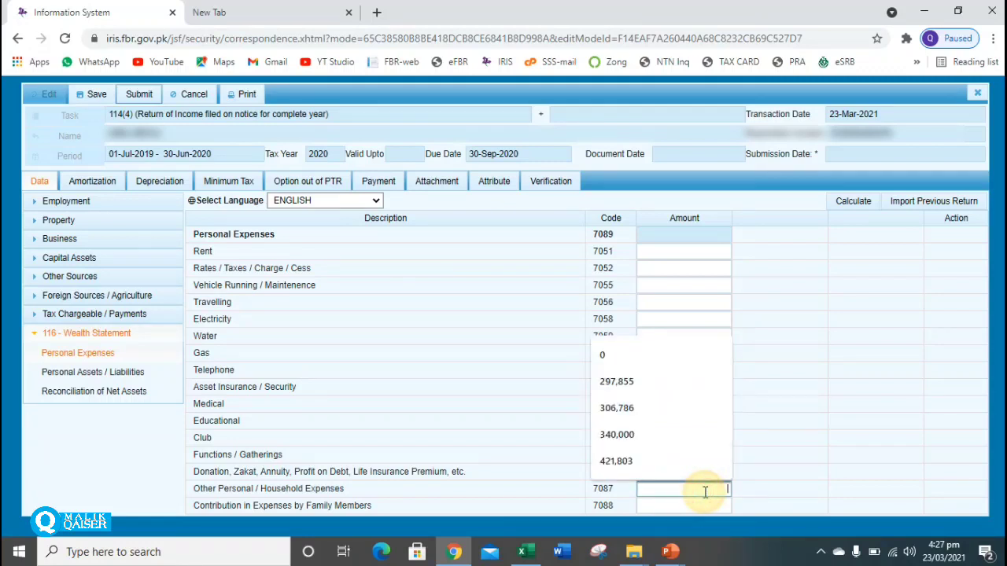
pyautogui.write('3')
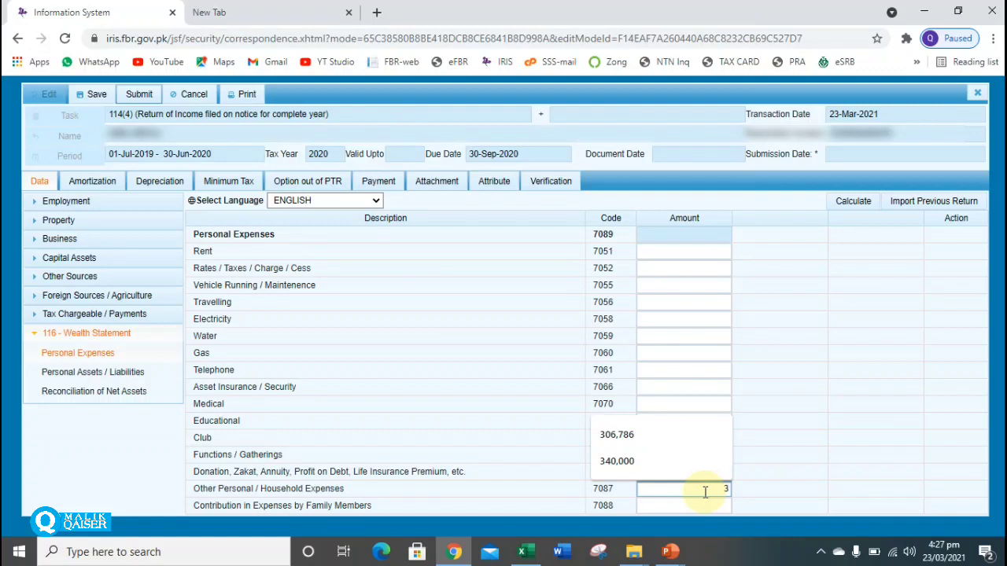
pyautogui.write('00')
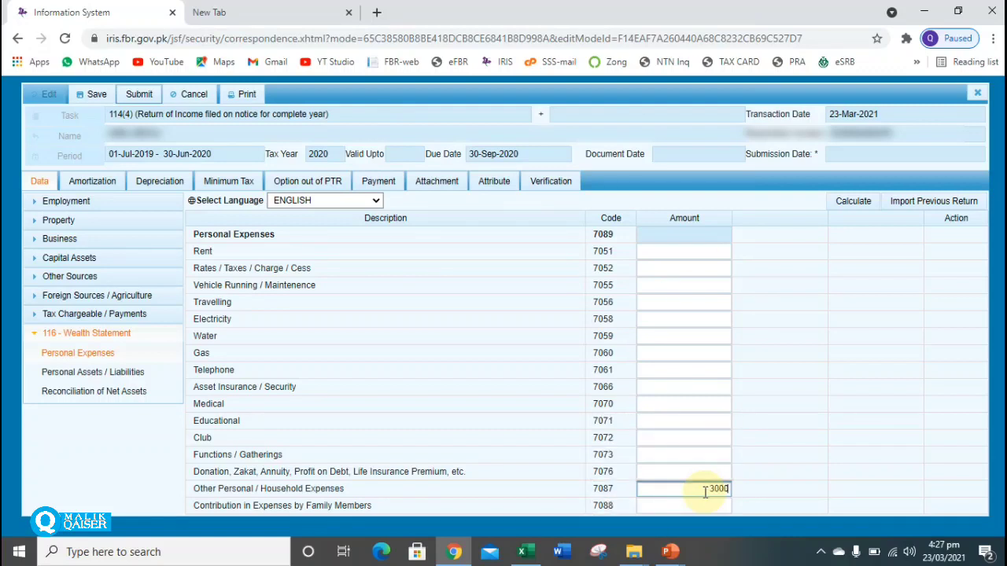
pyautogui.write(',000')
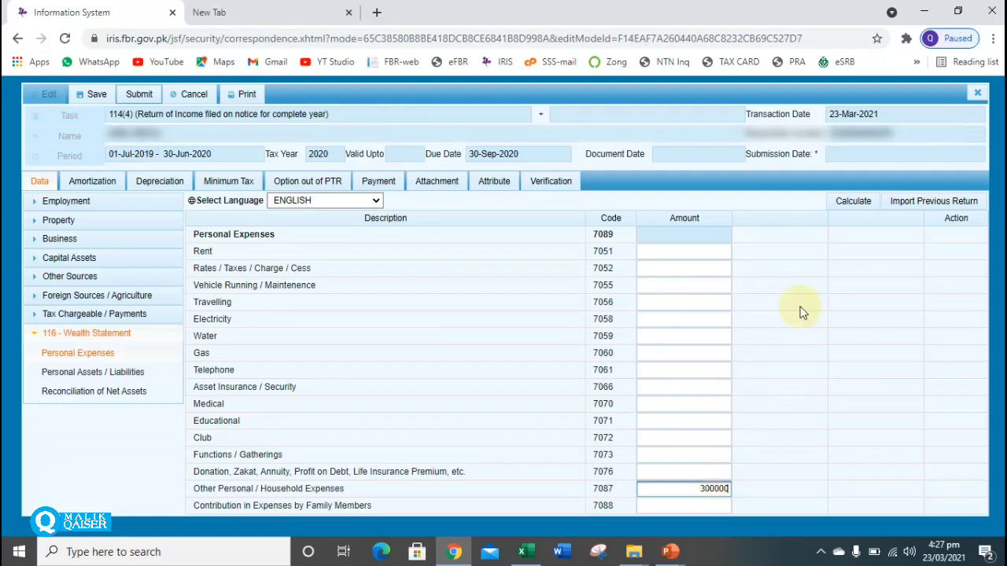
pyautogui.click(843, 202)
pyautogui.click(843, 202)
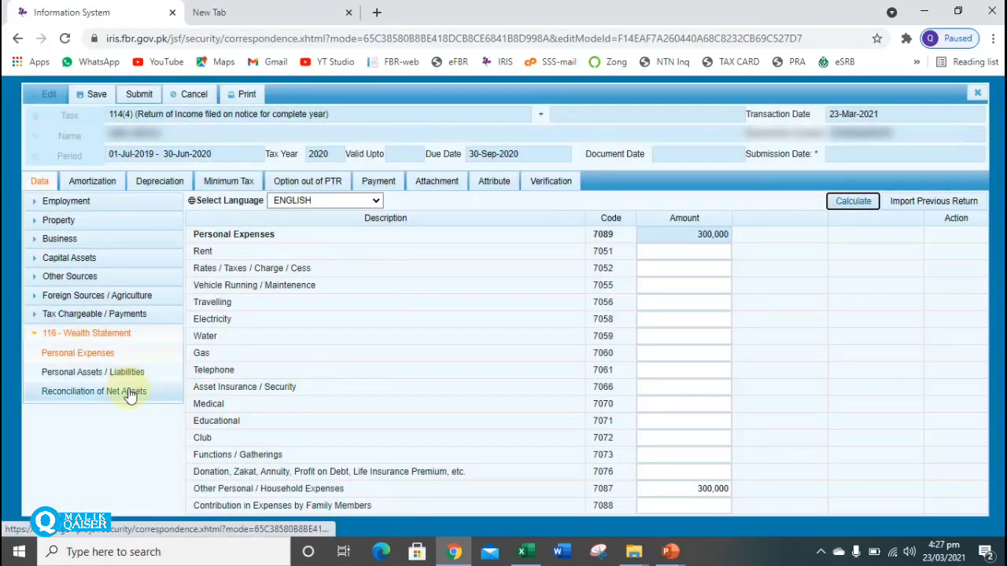
# Check the reconciliation now shows 300,000 outflows and -150,000 unreconciled.
pyautogui.click(126, 388)
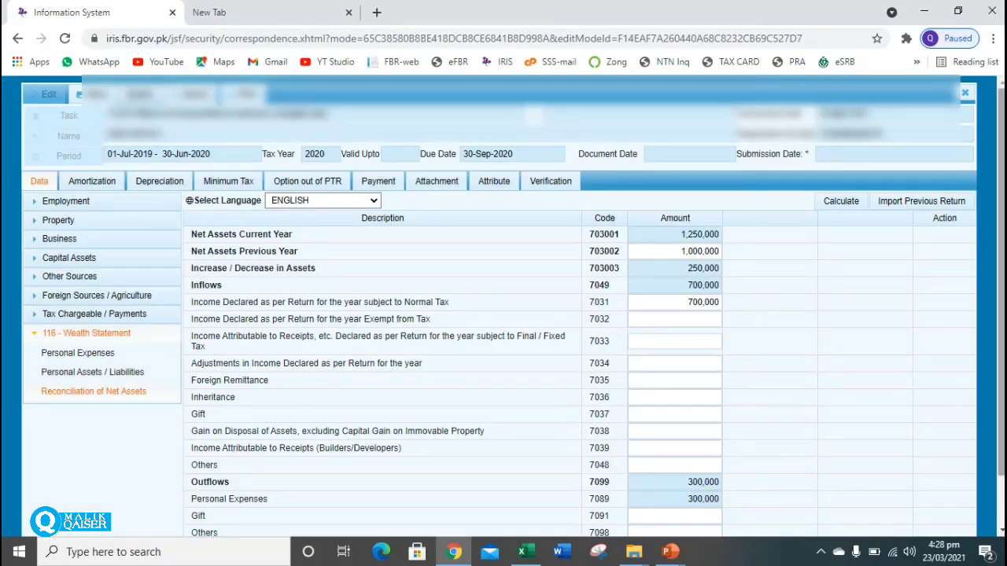
pyautogui.scroll(-1, 744, 503)
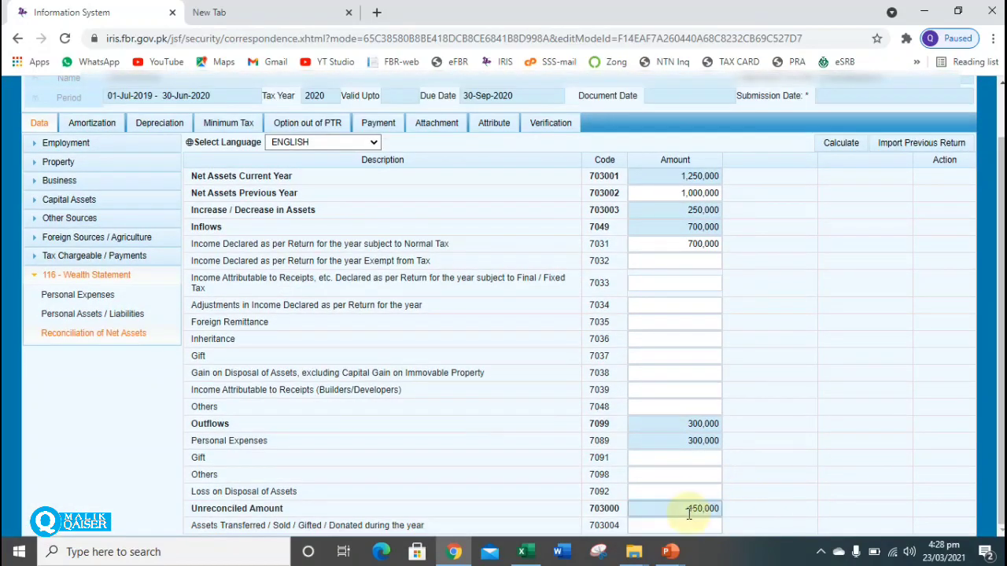
pyautogui.moveTo(697, 508); pyautogui.dragTo(752, 512)
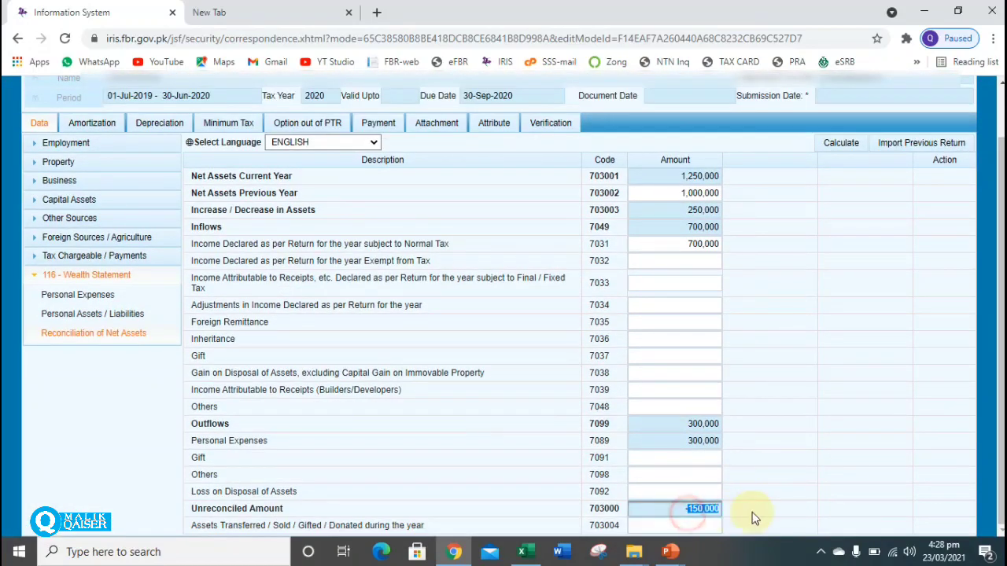
# Change Cash (Non-Business) to 250,000 and recalculate total assets to 1,400,000.
pyautogui.click(122, 315)
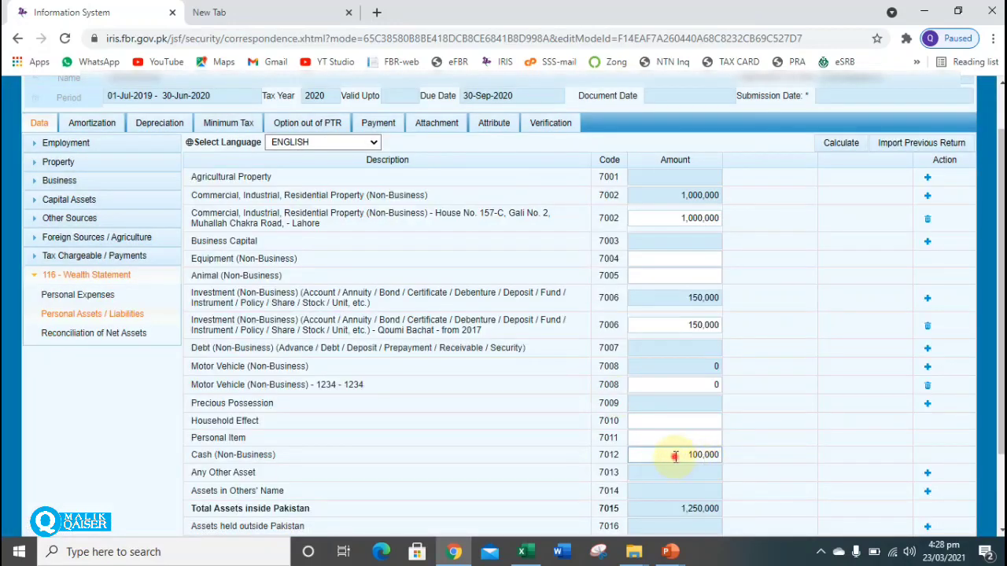
pyautogui.click(675, 457)
pyautogui.write('25')
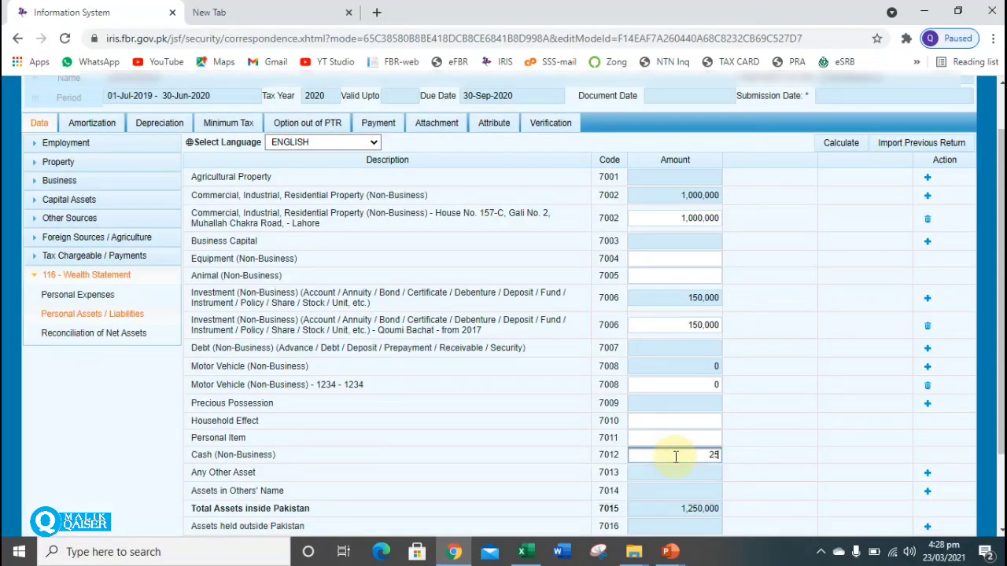
pyautogui.write('0,000000')
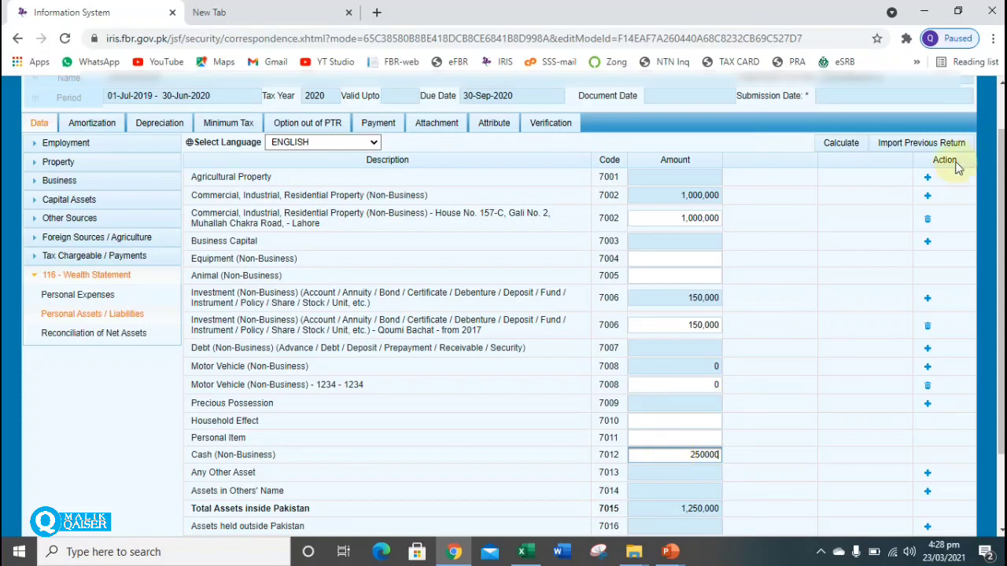
pyautogui.click(843, 146)
pyautogui.click(843, 145)
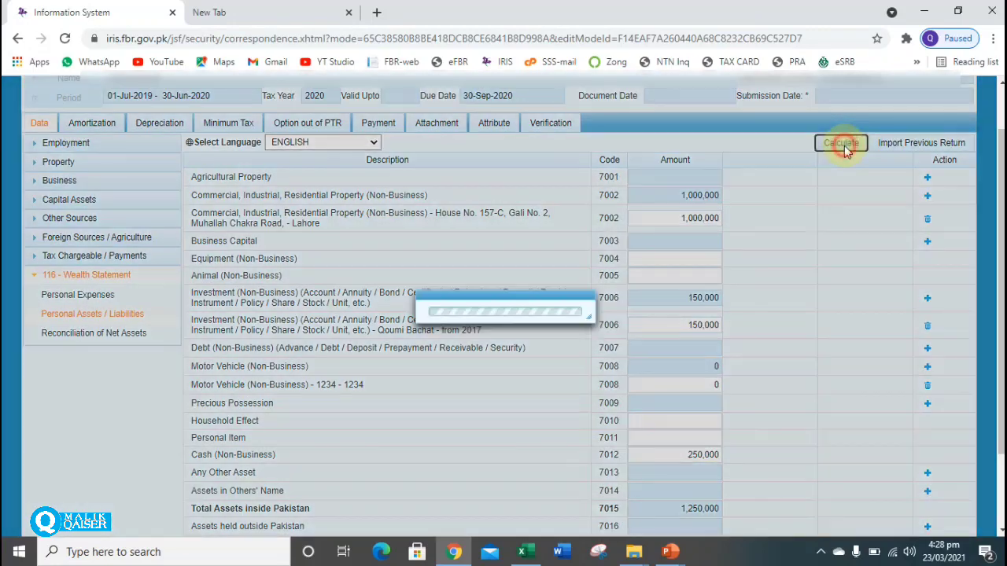
pyautogui.click(844, 145)
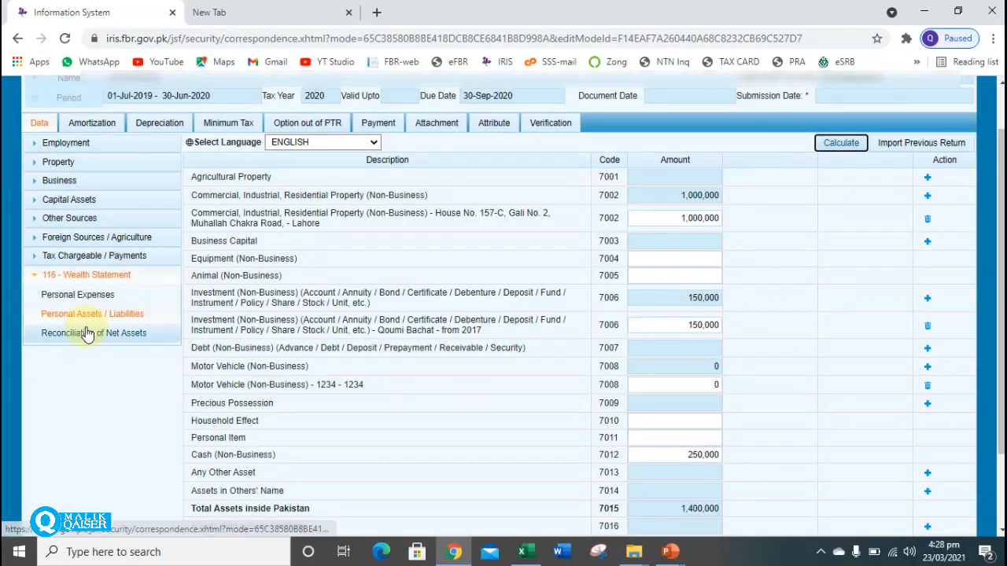
# Confirm the net assets reconciliation now balances with 0 unreconciled.
pyautogui.click(68, 332)
pyautogui.click(1000, 269)
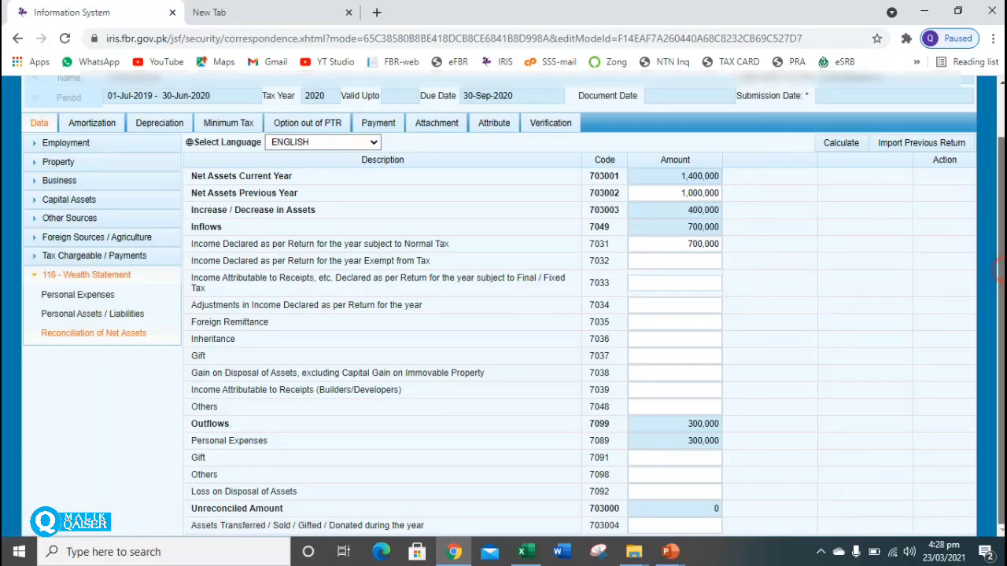
pyautogui.scroll(1, 503, 307)
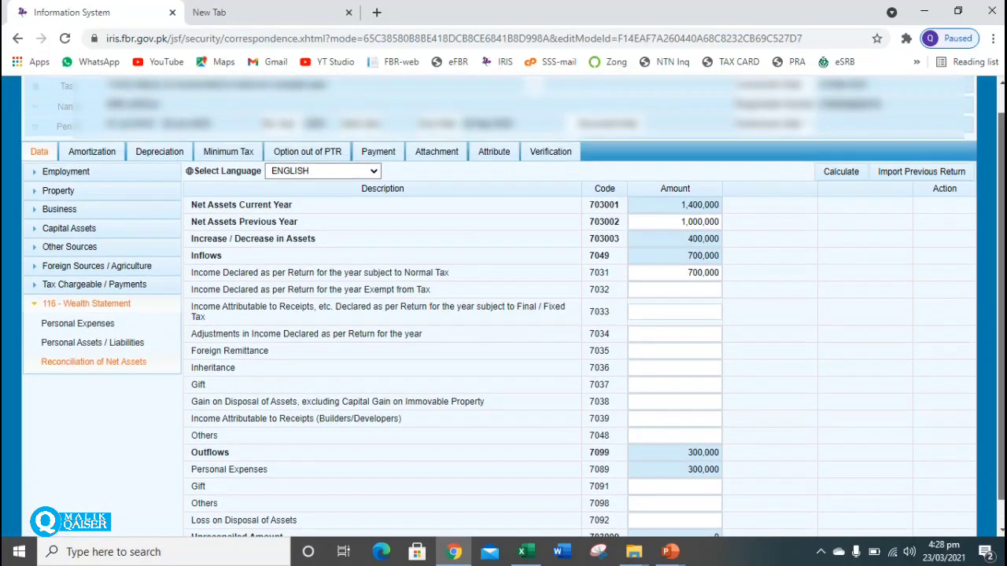
pyautogui.scroll(-1, 503, 307)
pyautogui.scroll(2, 504, 307)
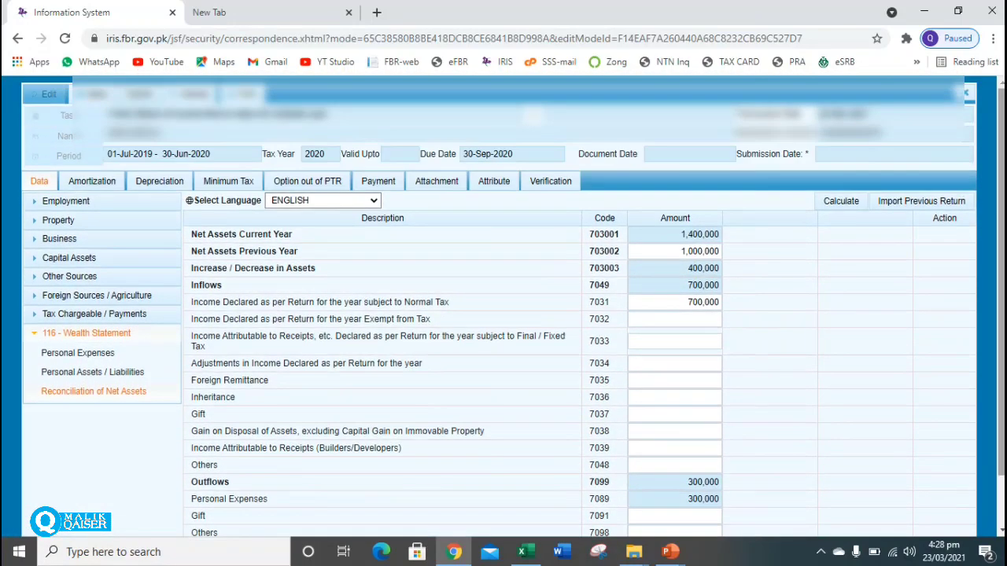
# Re-enter the verification PIN, decline Chrome's password update and submit the 2020 return.
pyautogui.click(561, 186)
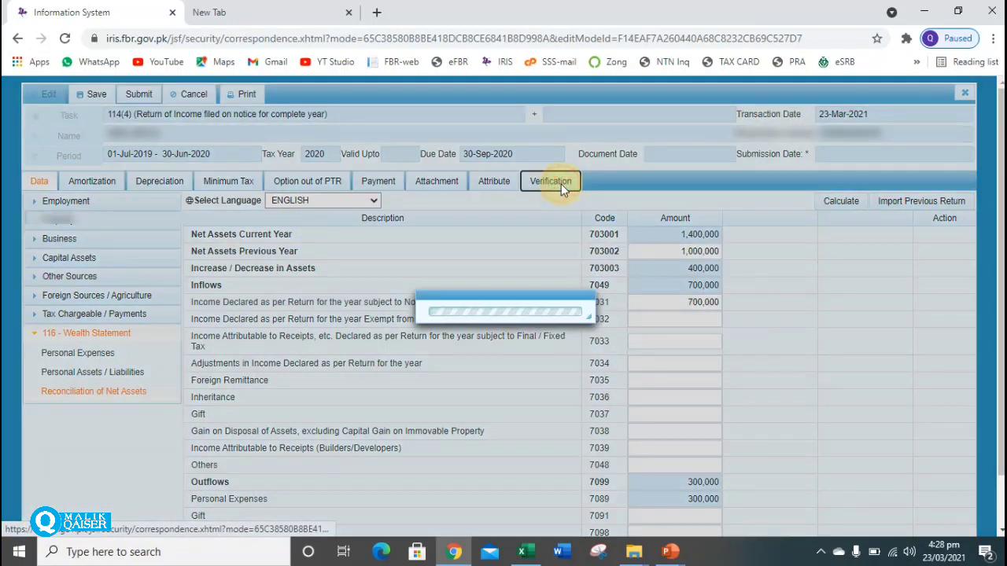
pyautogui.click(120, 254)
pyautogui.click(119, 254)
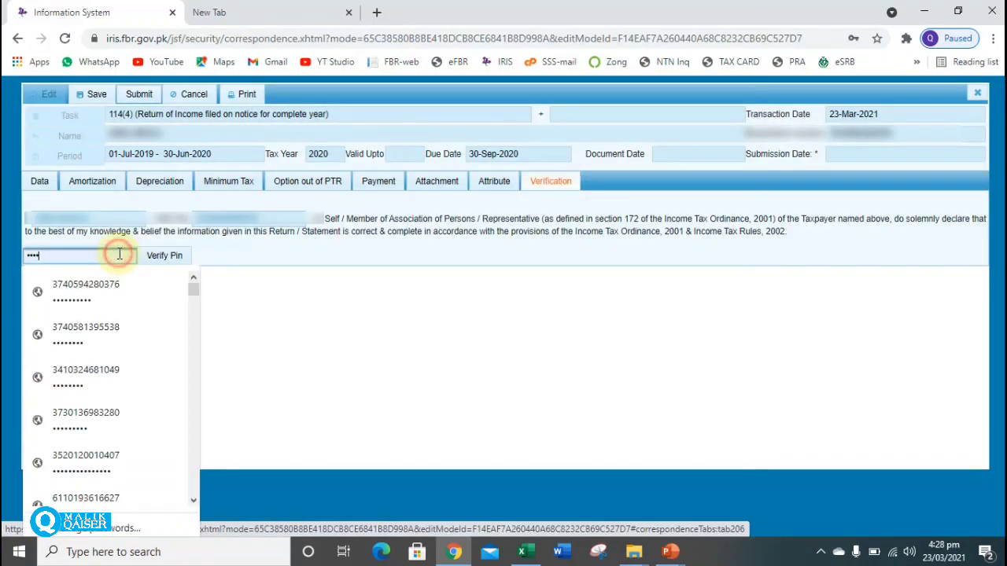
pyautogui.press('BackSpace')
pyautogui.press('BackSpace')
pyautogui.press('BackSpace')
pyautogui.press('BackSpace')
pyautogui.write('1')
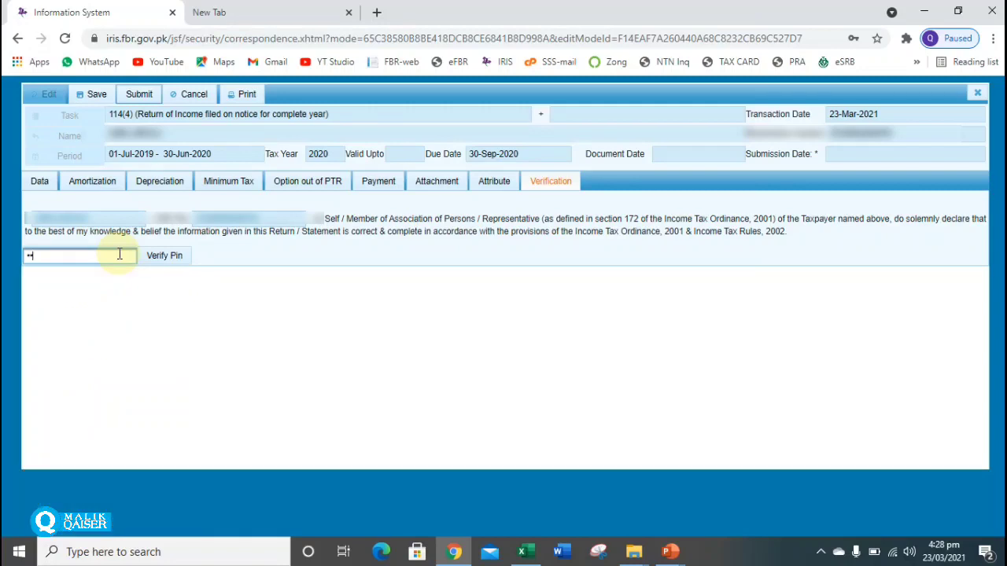
pyautogui.click(168, 256)
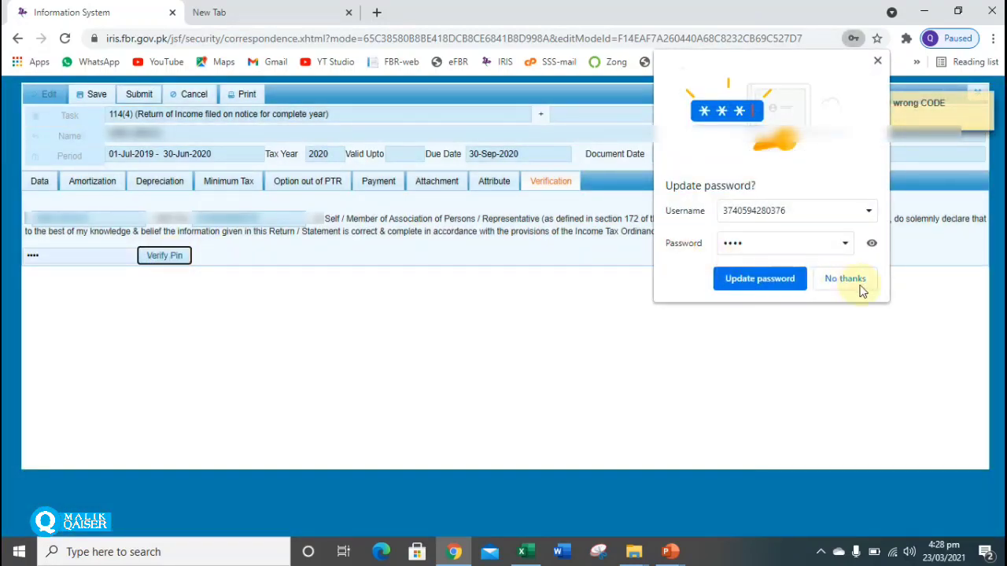
pyautogui.click(862, 288)
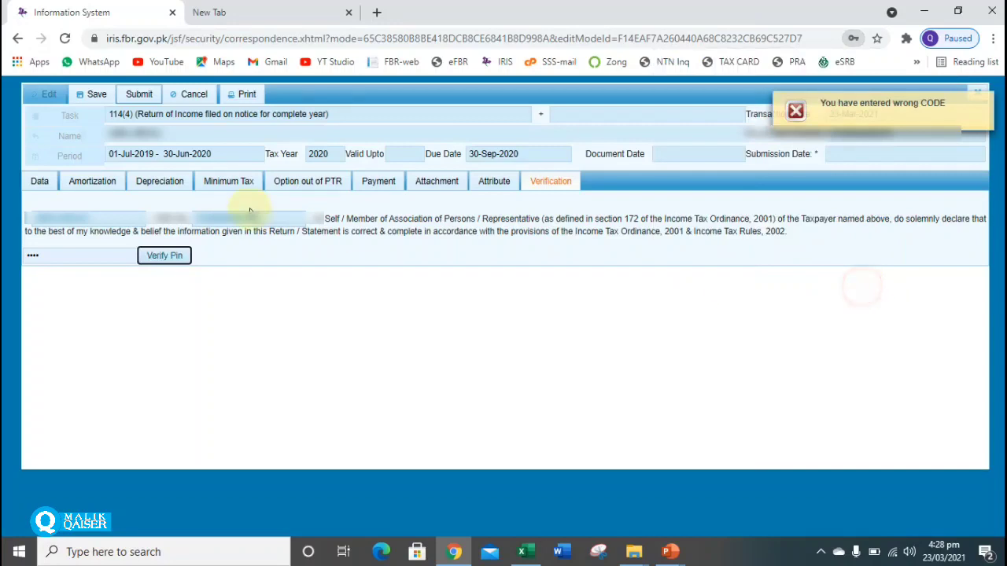
pyautogui.click(142, 97)
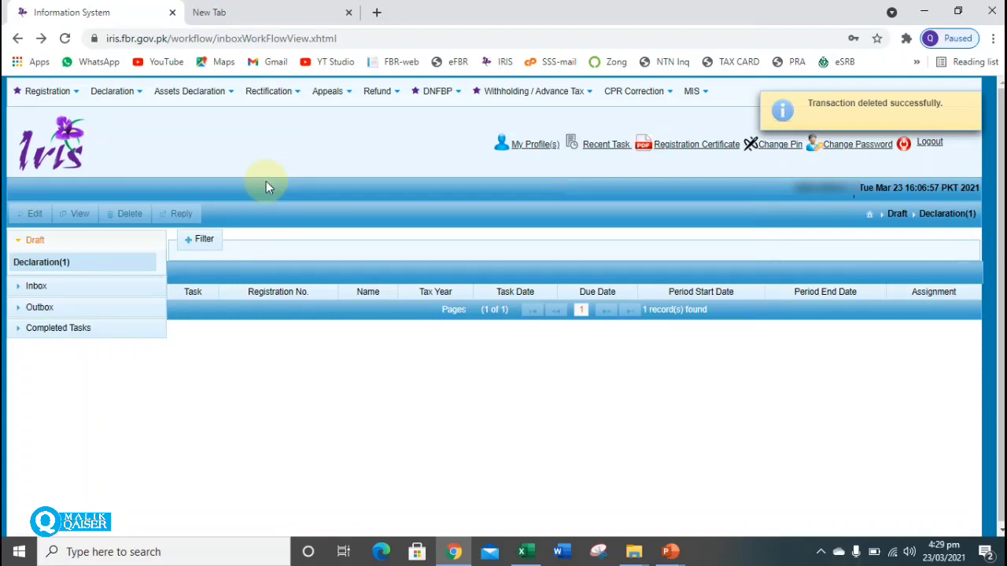
# Expand Completed Tasks and list the completed Declaration tasks.
pyautogui.click(89, 333)
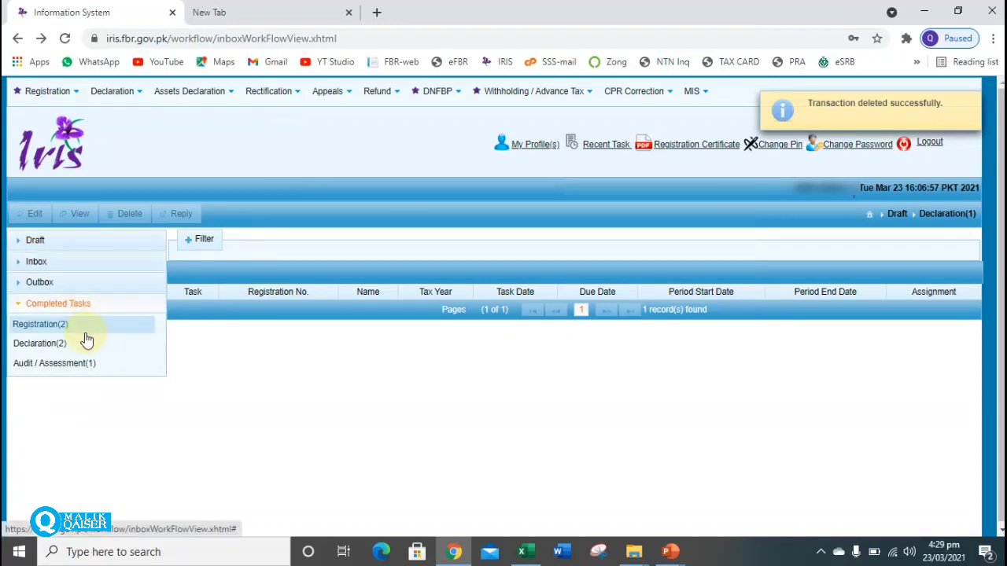
pyautogui.click(33, 348)
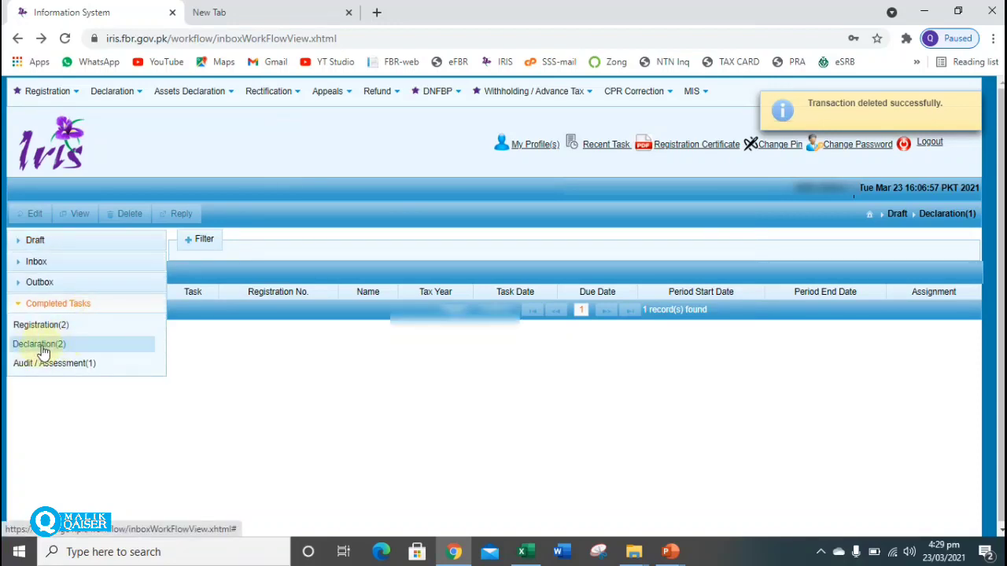
pyautogui.click(42, 347)
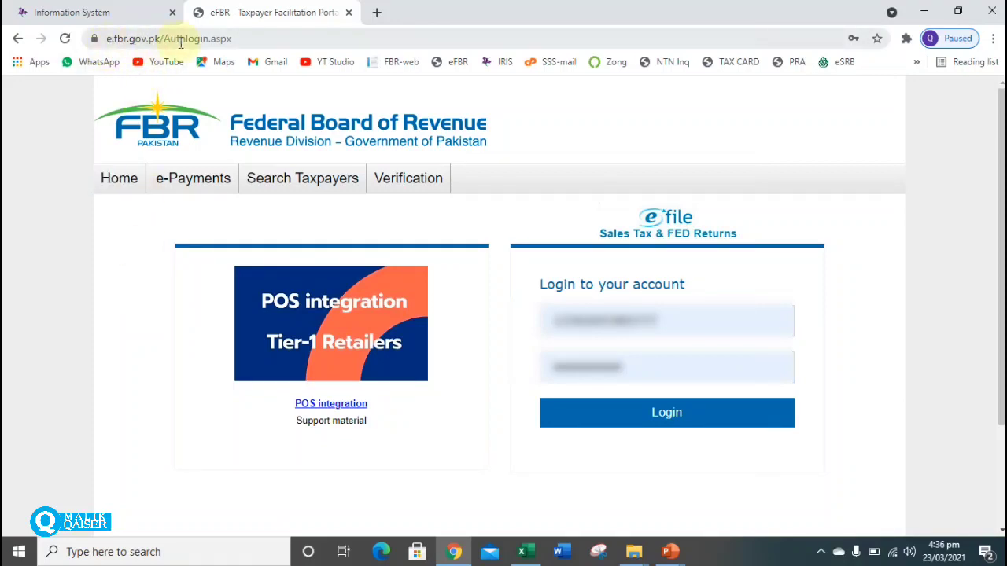
# Open the eFBR Income Tax e-Payment form and choose tax year 2020.
pyautogui.moveTo(178, 182)
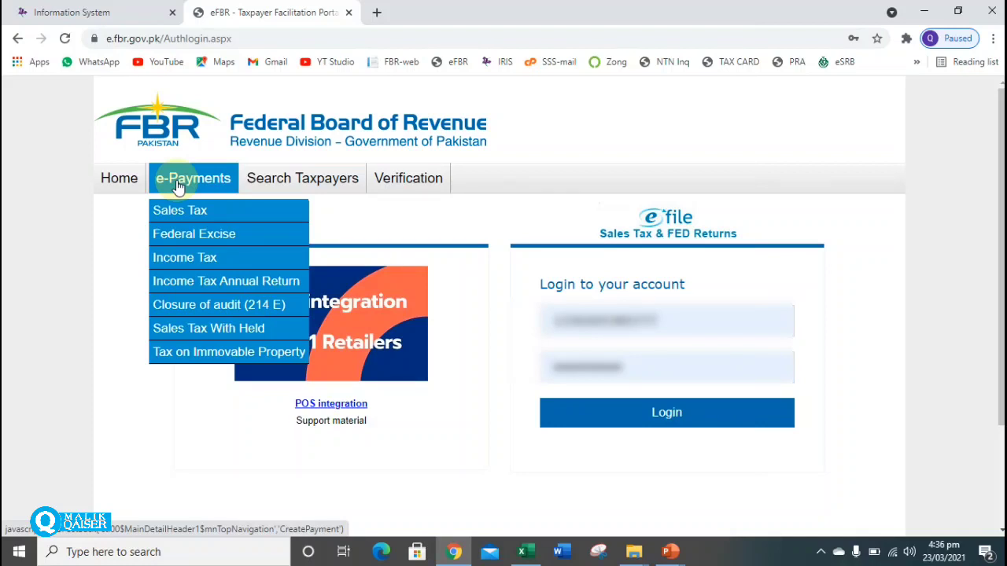
pyautogui.click(190, 268)
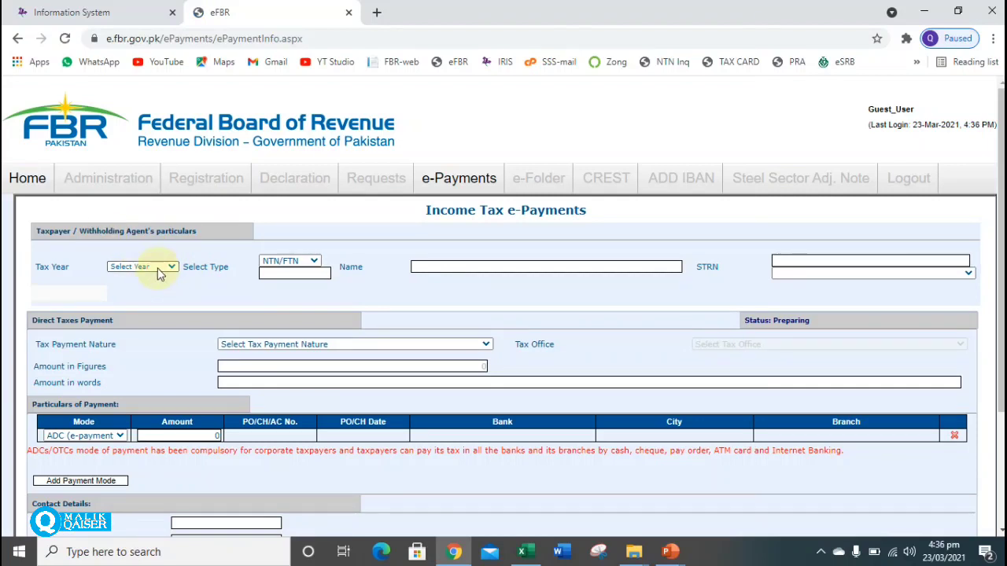
pyautogui.click(146, 268)
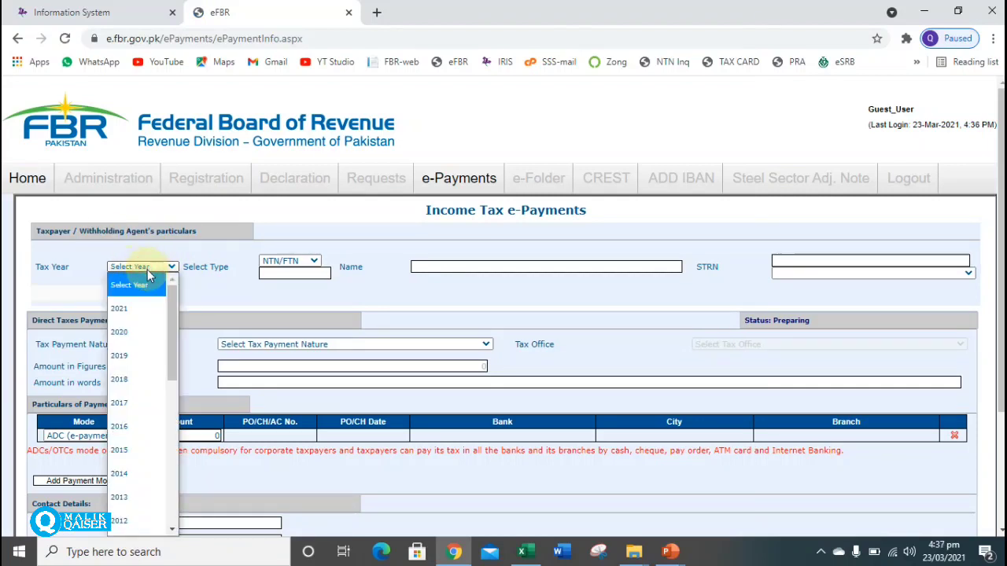
pyautogui.click(128, 332)
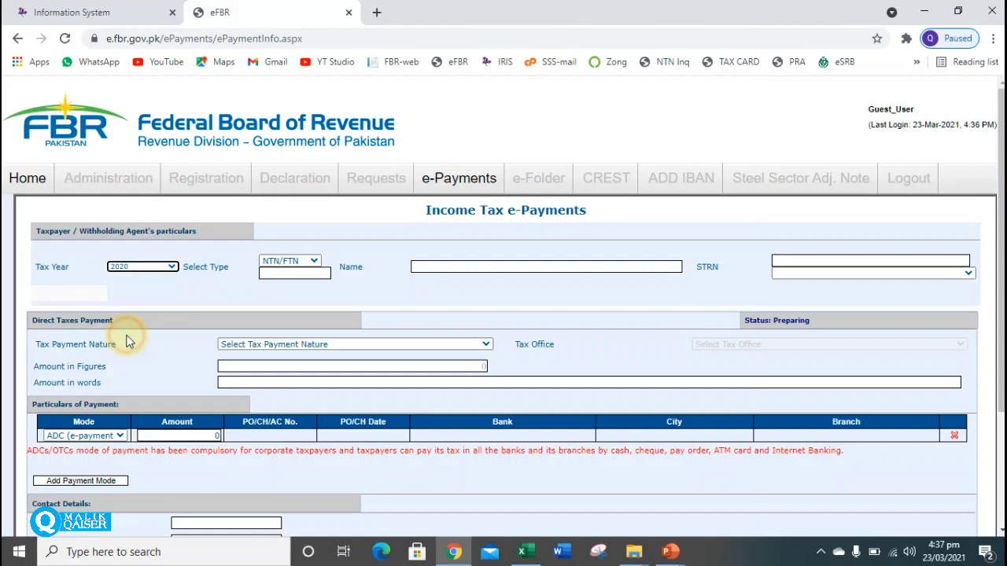
# Identify the taxpayer by CNIC and enter the taxpayer's CNIC number.
pyautogui.click(296, 274)
pyautogui.click(307, 266)
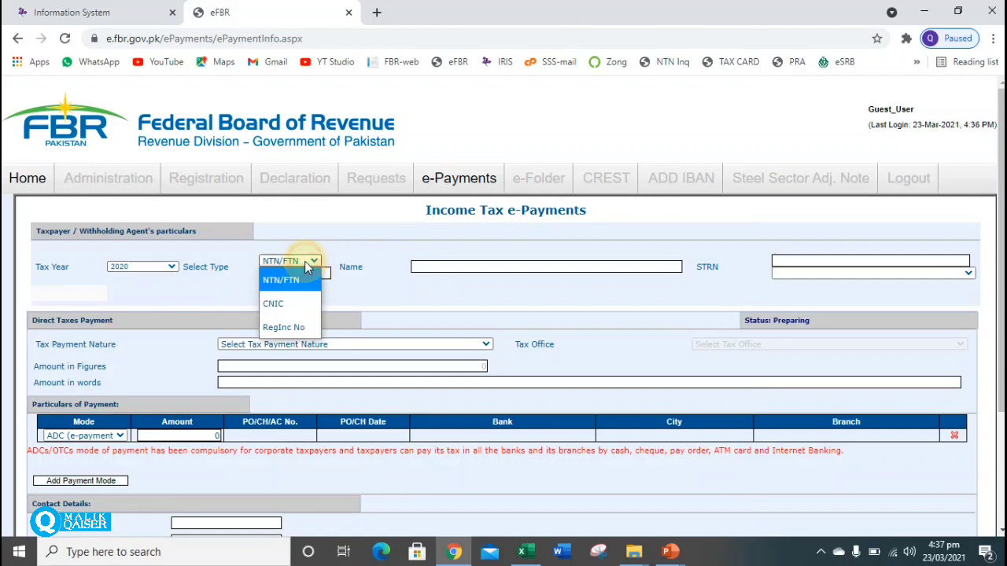
pyautogui.click(287, 303)
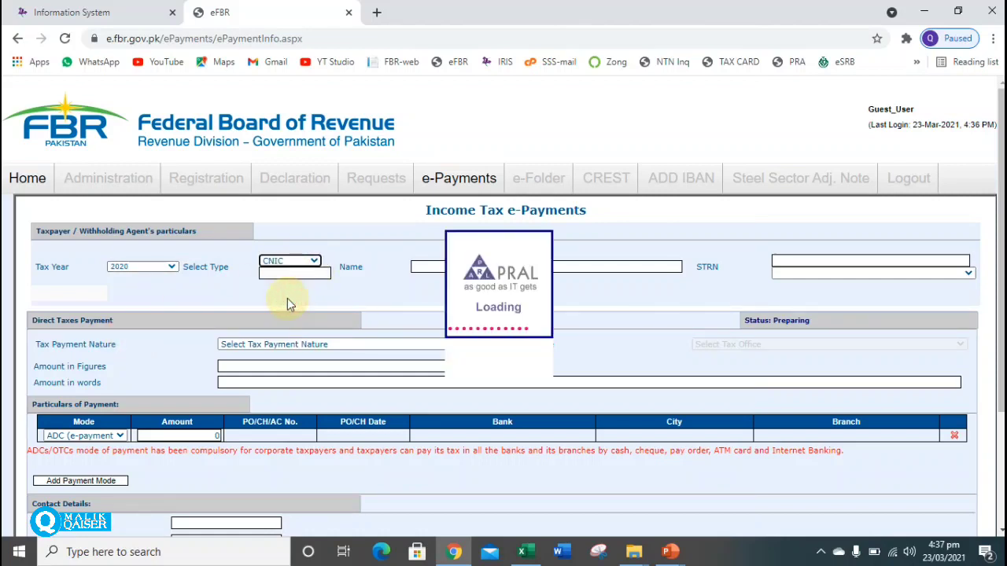
pyautogui.click(281, 272)
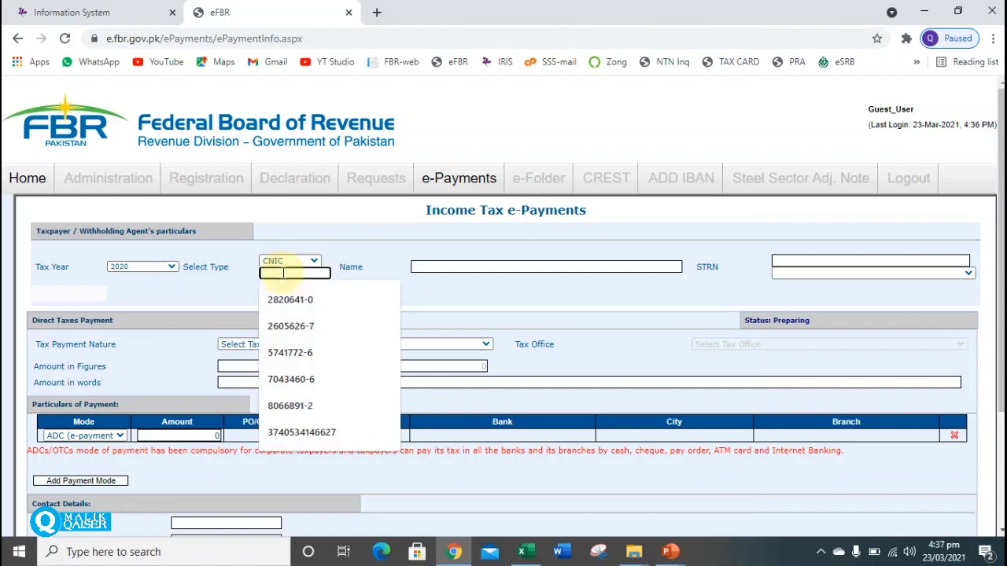
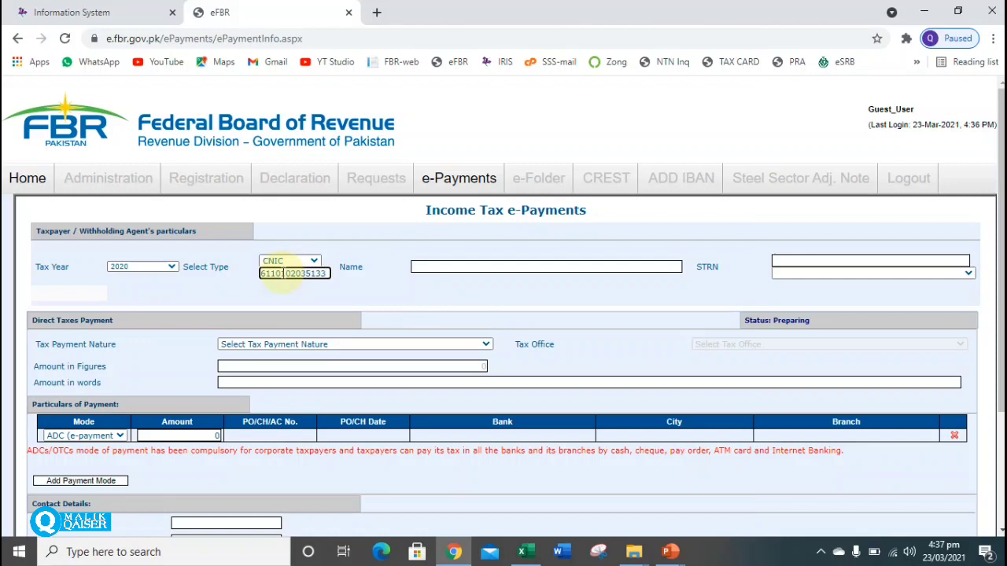
pyautogui.press('Tab')
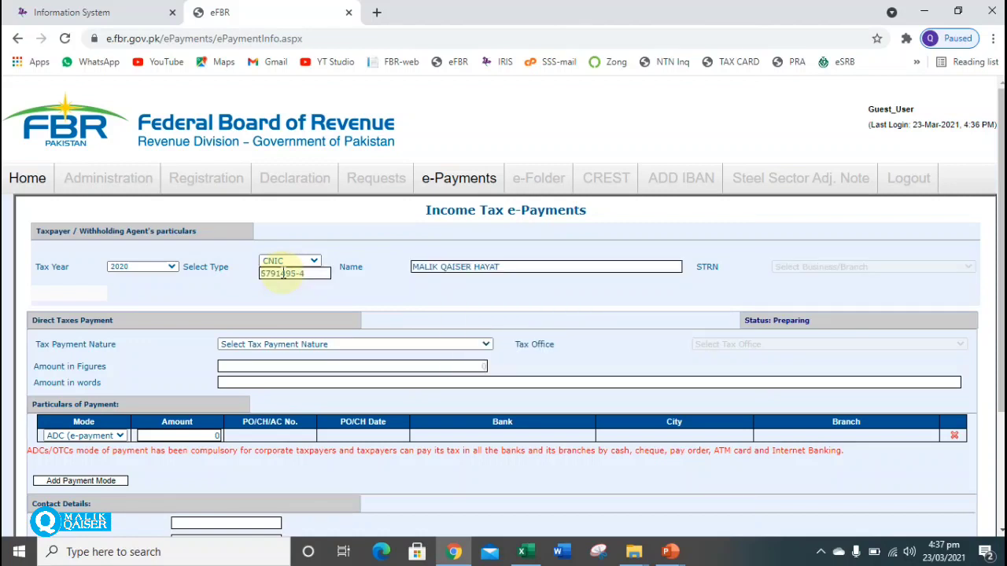
pyautogui.click(531, 268)
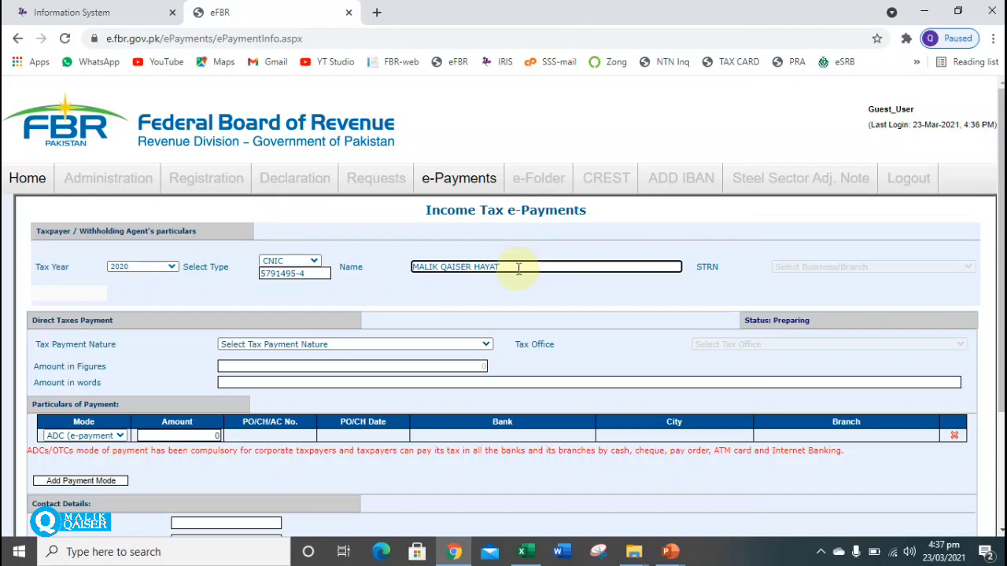
# Set payment nature to Misc. and section 920601 - 182(A) - Surcharge for ATL.
pyautogui.scroll(-2, 551, 254)
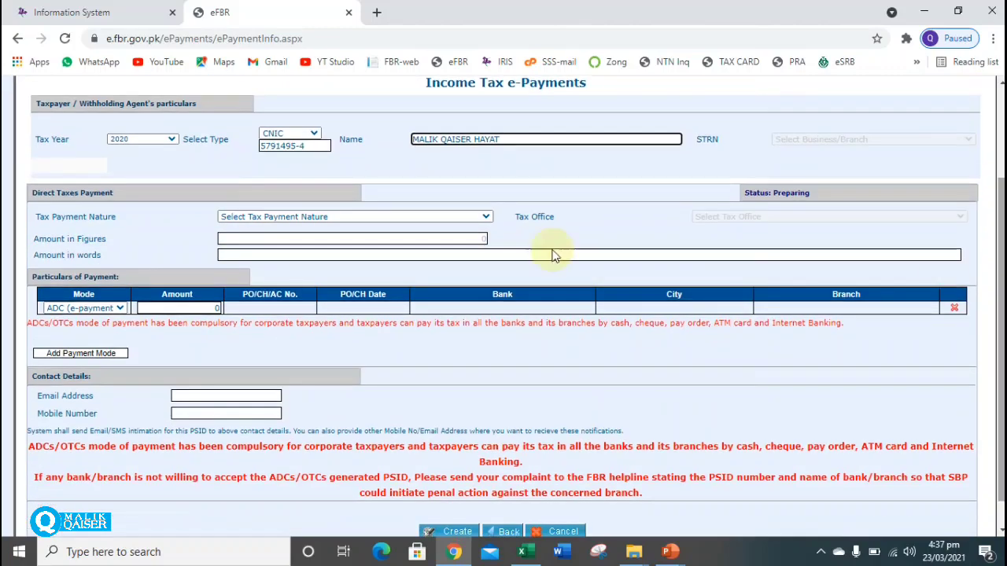
pyautogui.click(330, 217)
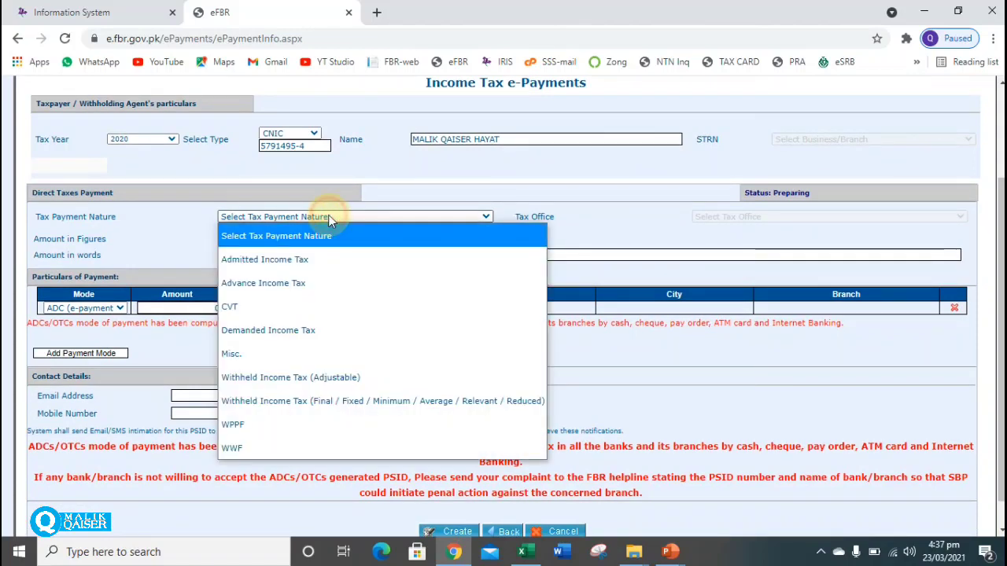
pyautogui.click(252, 354)
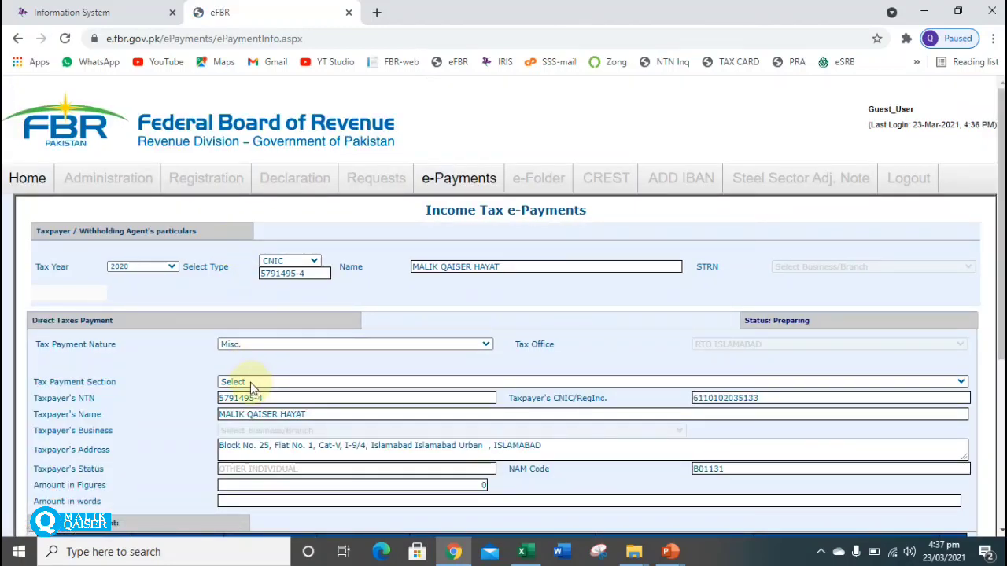
pyautogui.click(250, 382)
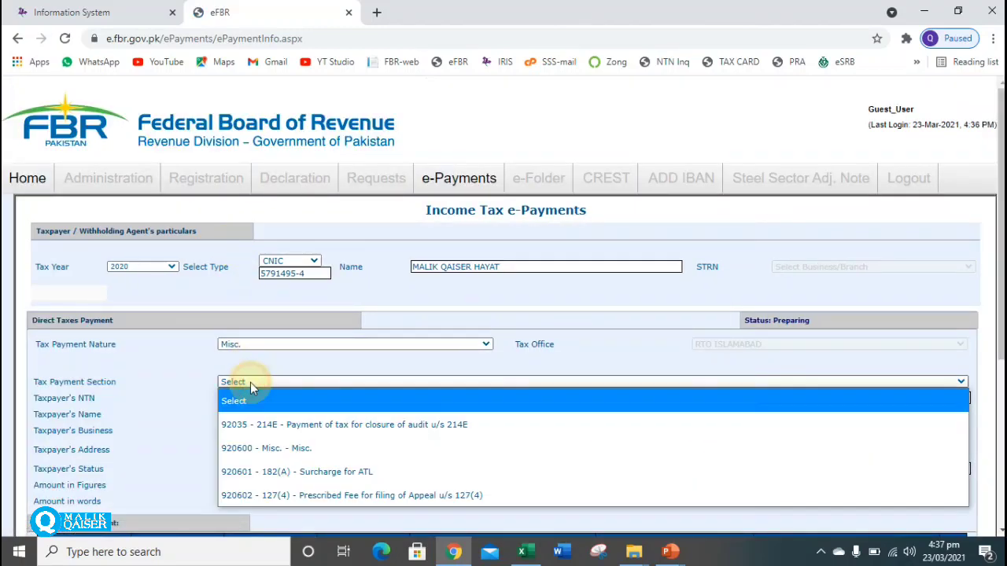
pyautogui.click(305, 480)
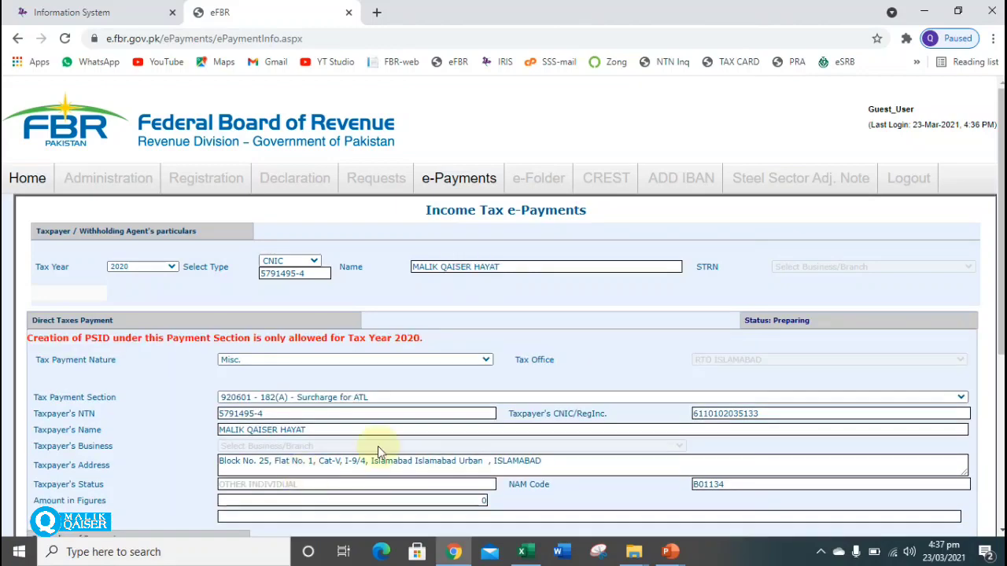
# Enter 1,000 as the amount in figures.
pyautogui.scroll(-3, 999, 291)
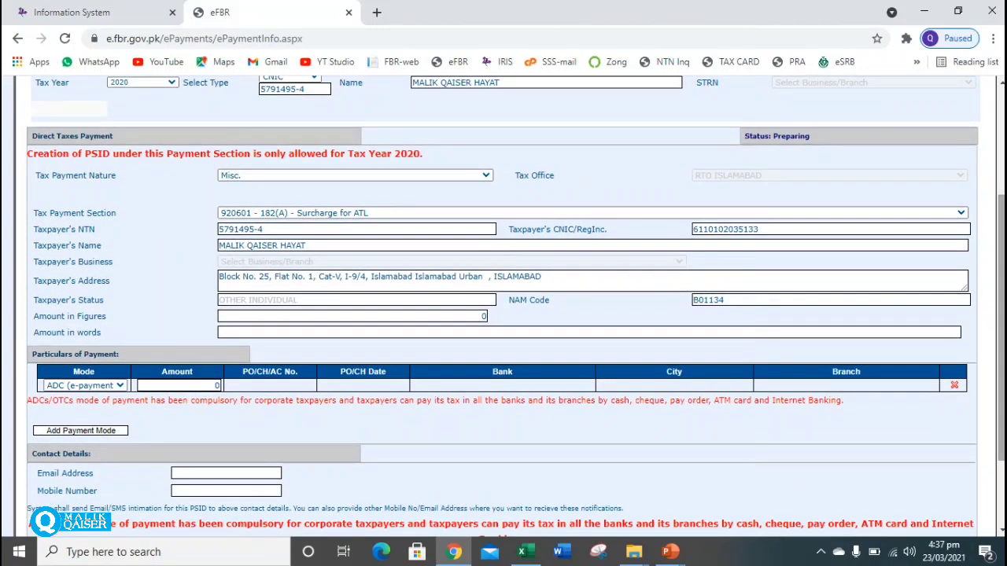
pyautogui.click(480, 315)
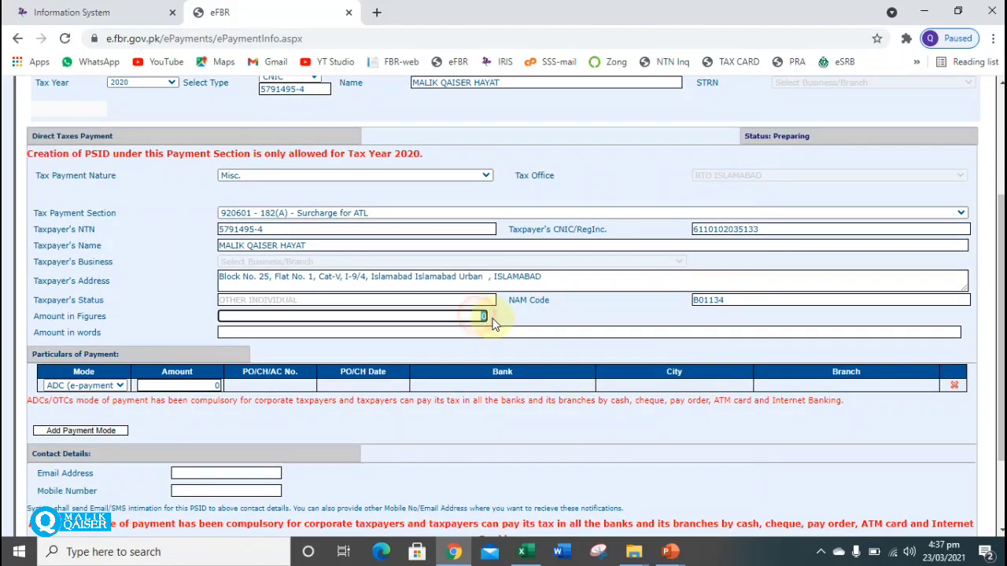
pyautogui.write('10000')
pyautogui.press('BackSpace')
pyautogui.press('Tab')
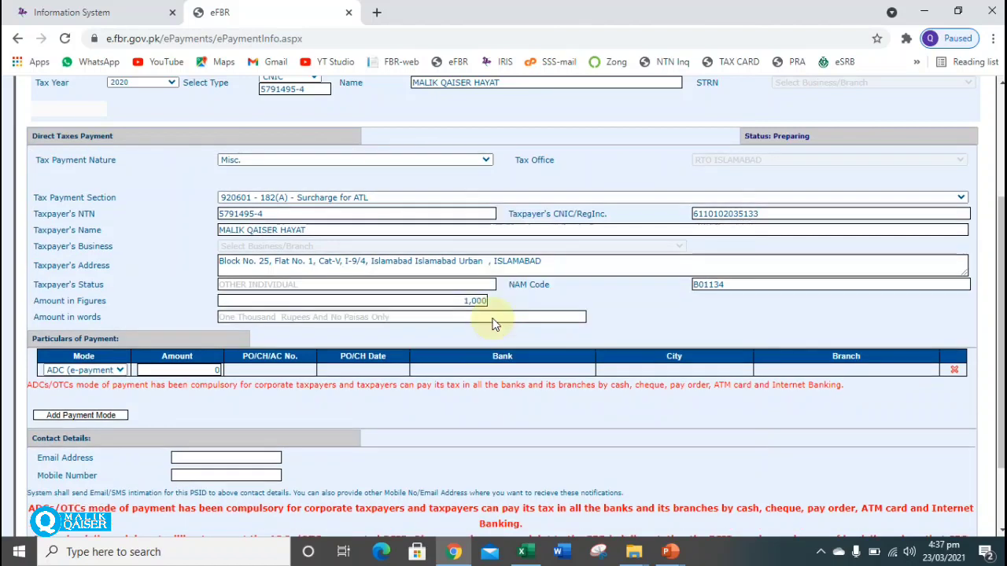
# Set the payment mode to Cash and clear the amount field.
pyautogui.click(118, 371)
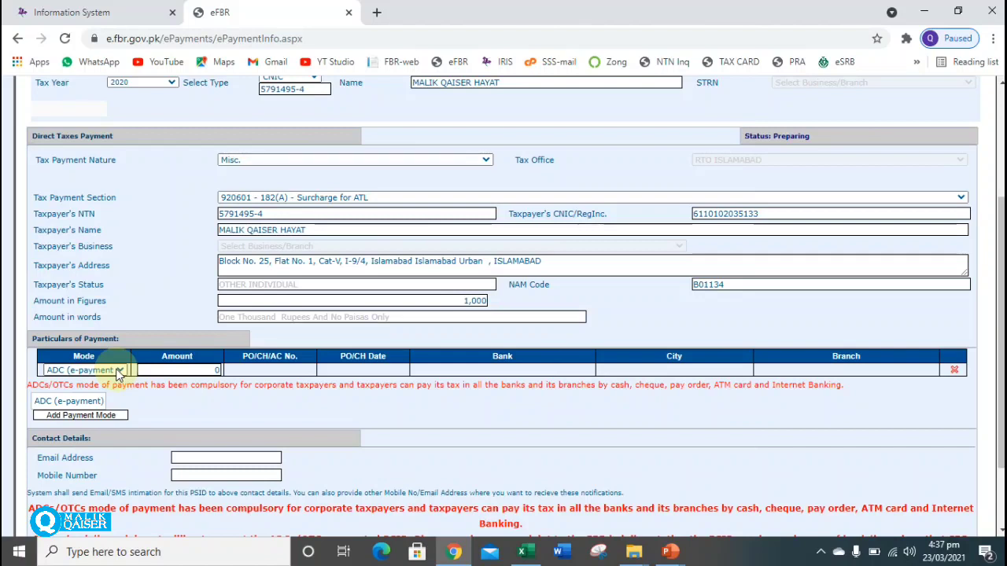
pyautogui.click(118, 371)
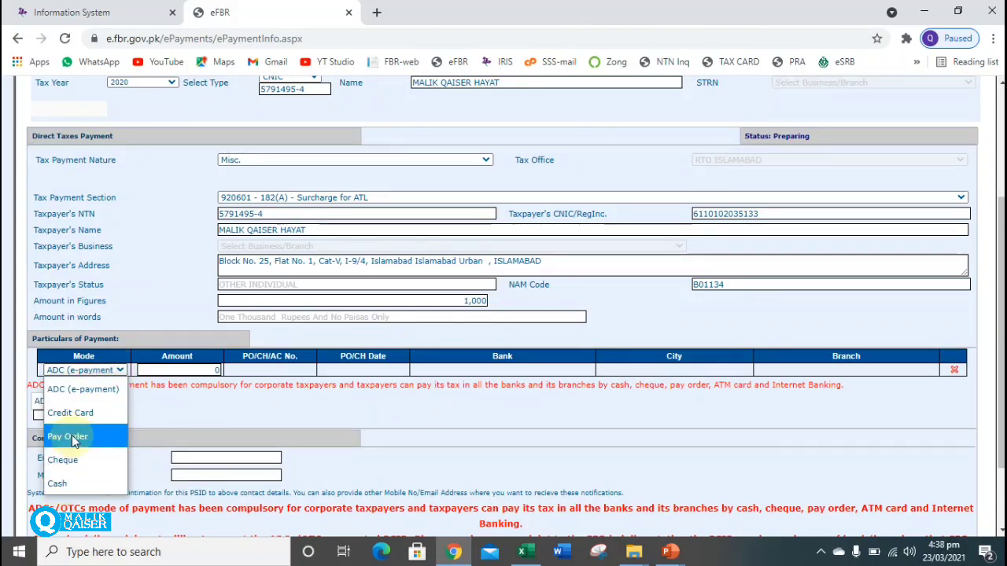
pyautogui.click(121, 371)
pyautogui.click(123, 372)
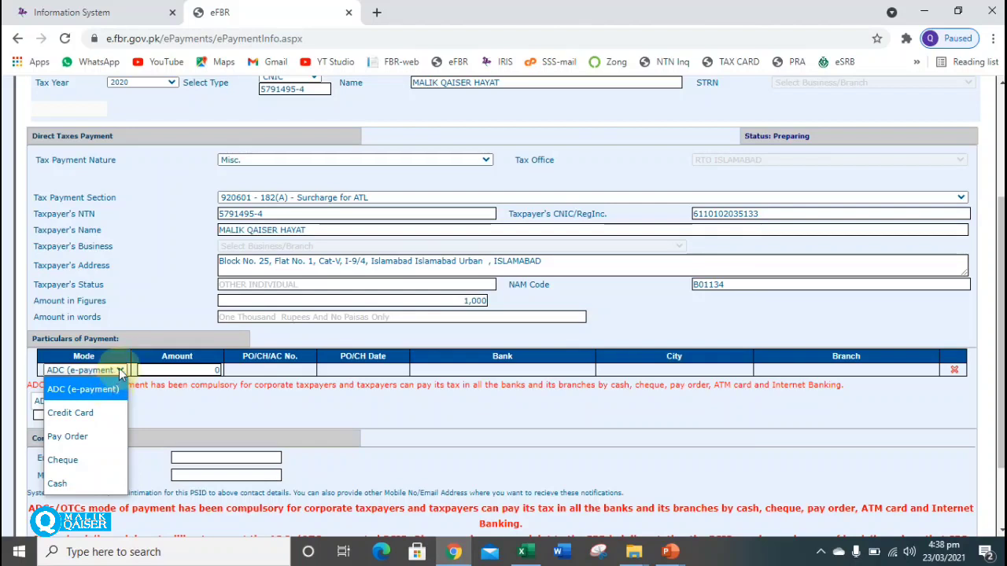
pyautogui.click(120, 371)
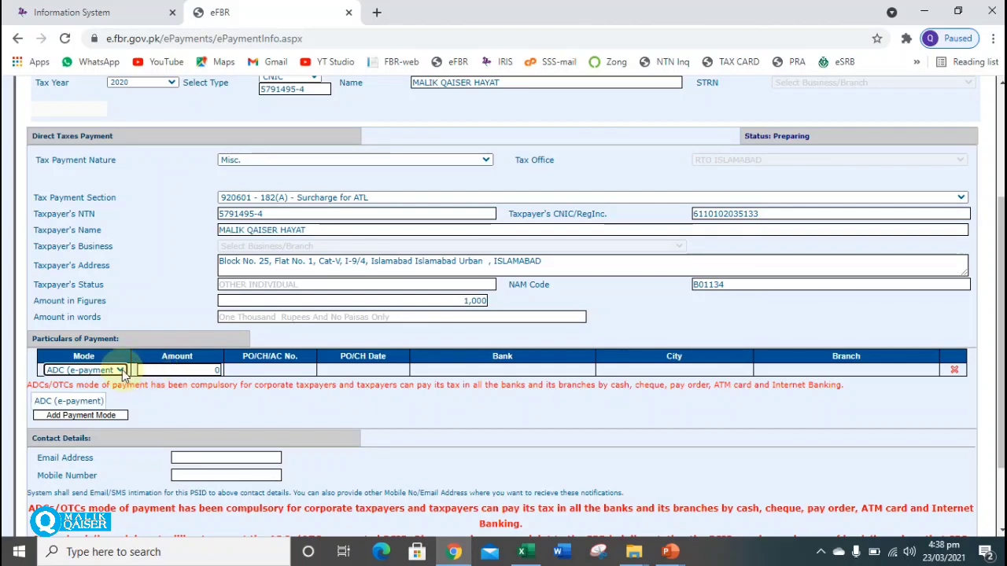
pyautogui.click(120, 370)
pyautogui.click(85, 497)
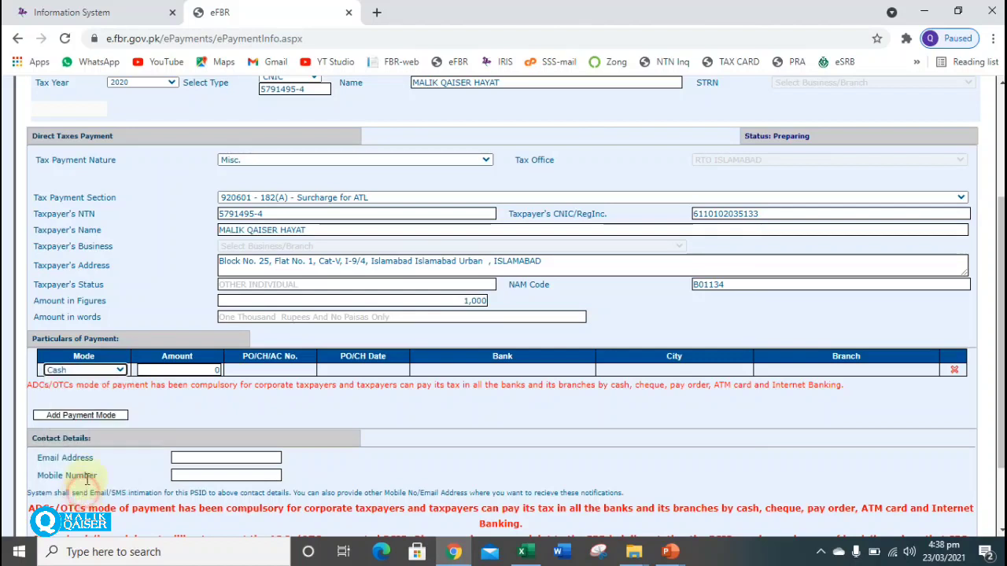
pyautogui.click(202, 370)
pyautogui.press('BackSpace')
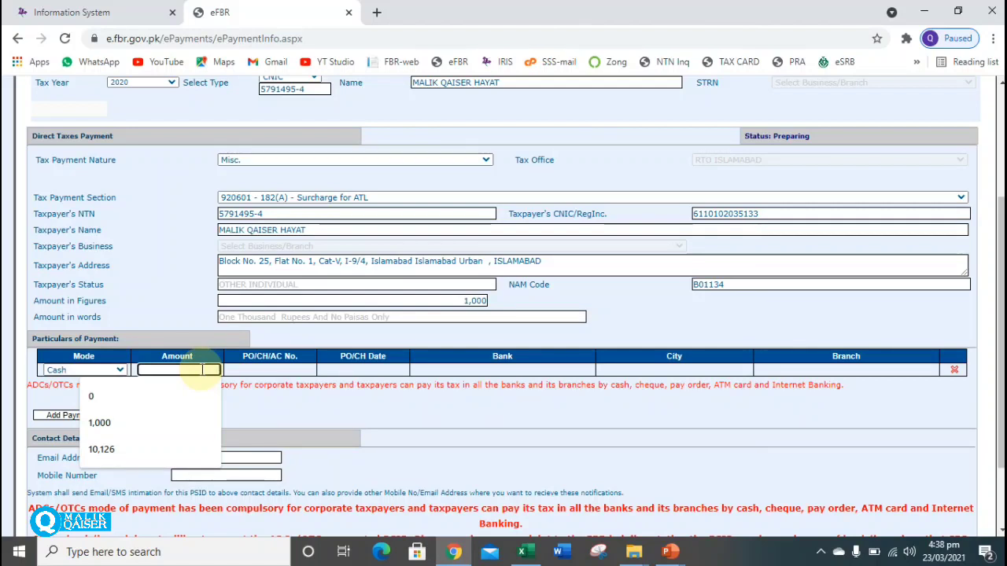
# Try ADC (e-payment) mode, then switch back to Cash and enter a 1,000 amount.
pyautogui.click(109, 373)
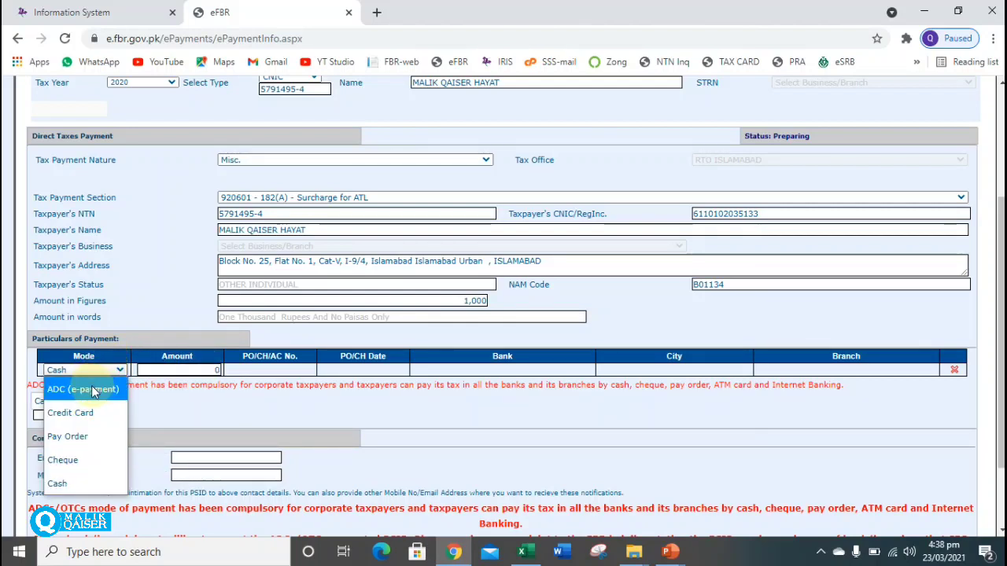
pyautogui.click(96, 387)
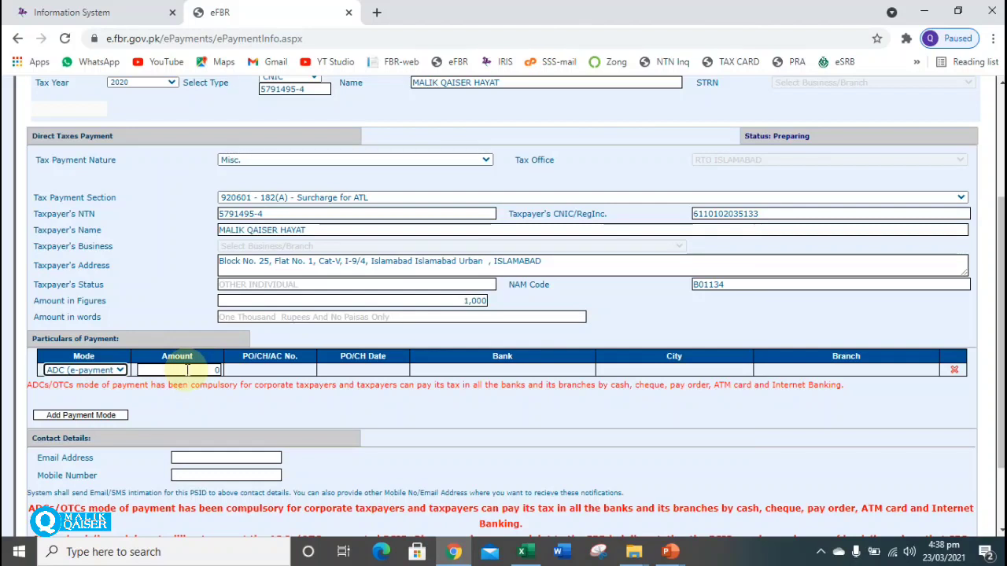
pyautogui.click(187, 370)
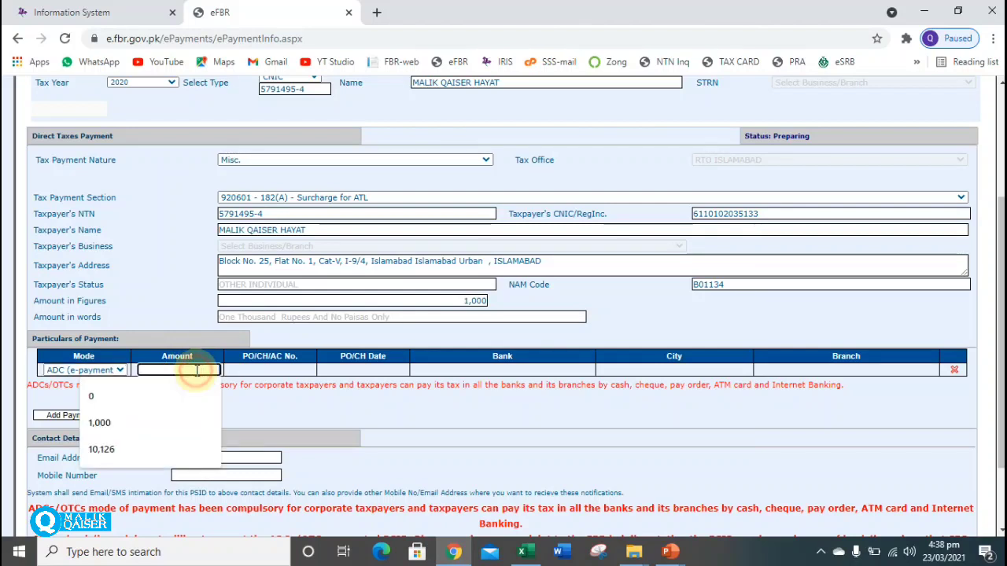
pyautogui.click(118, 372)
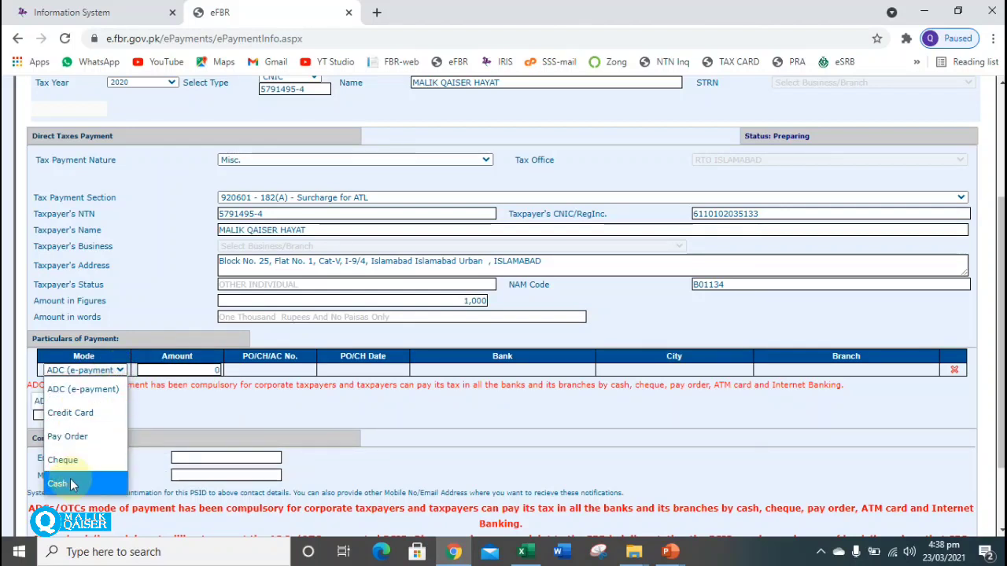
pyautogui.click(70, 479)
pyautogui.click(186, 369)
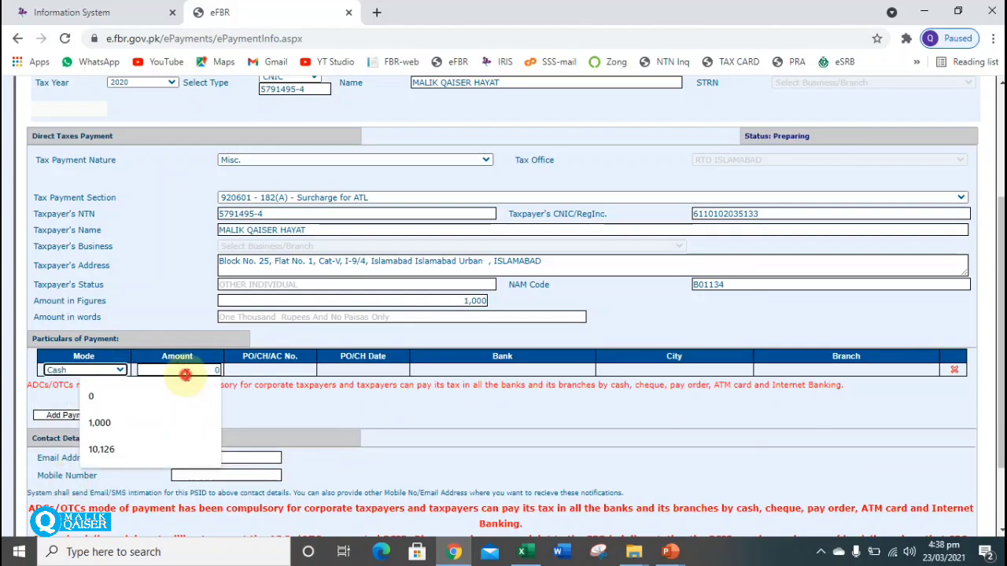
pyautogui.write('1')
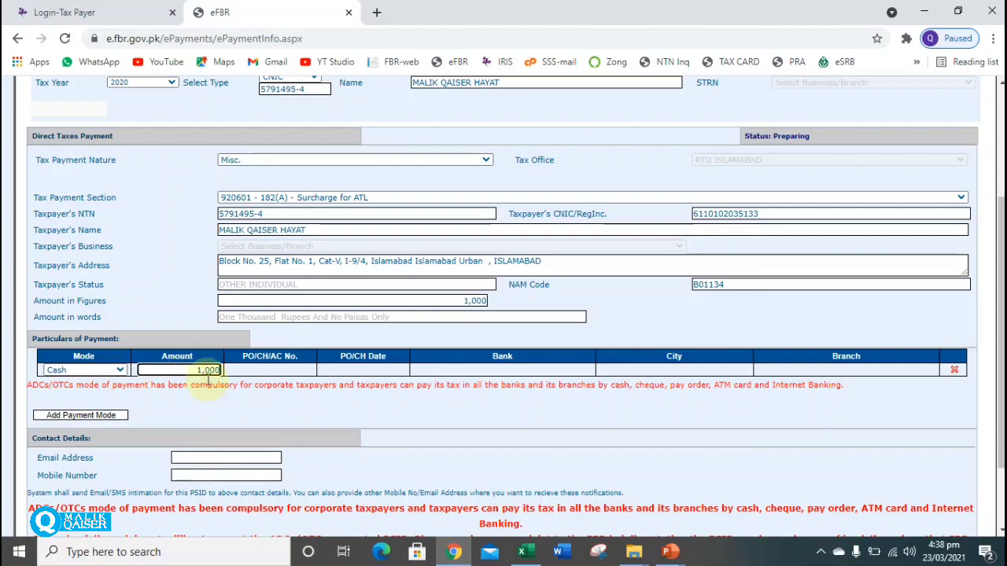
# Fill in the contact e-mail address and mobile number from saved autofill entries.
pyautogui.click(247, 461)
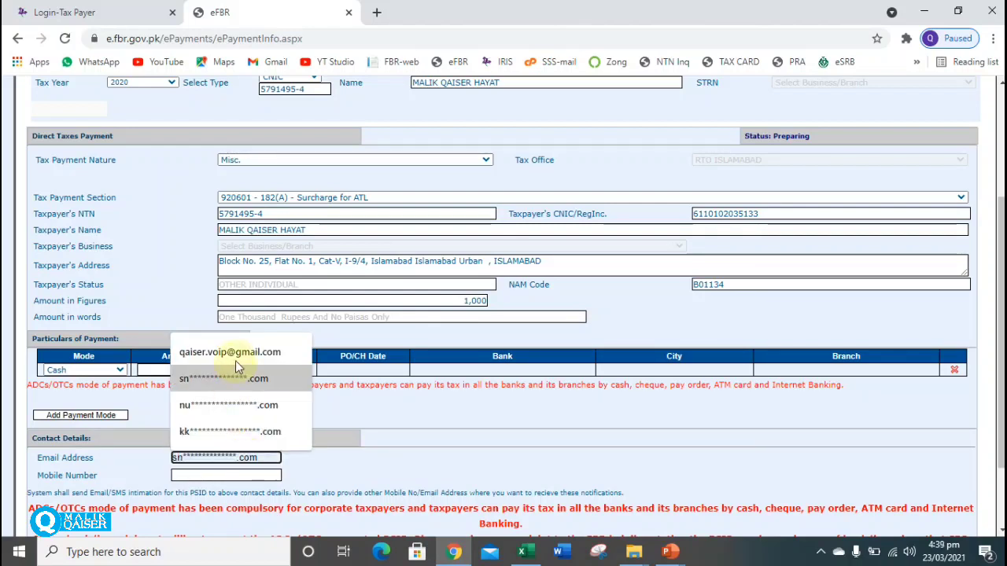
pyautogui.click(236, 352)
pyautogui.click(221, 472)
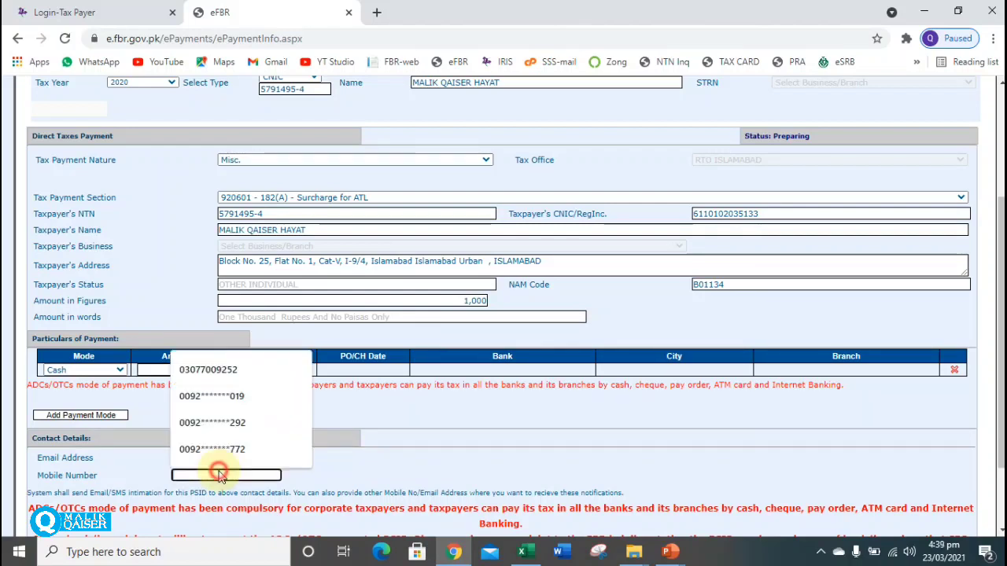
pyautogui.click(213, 371)
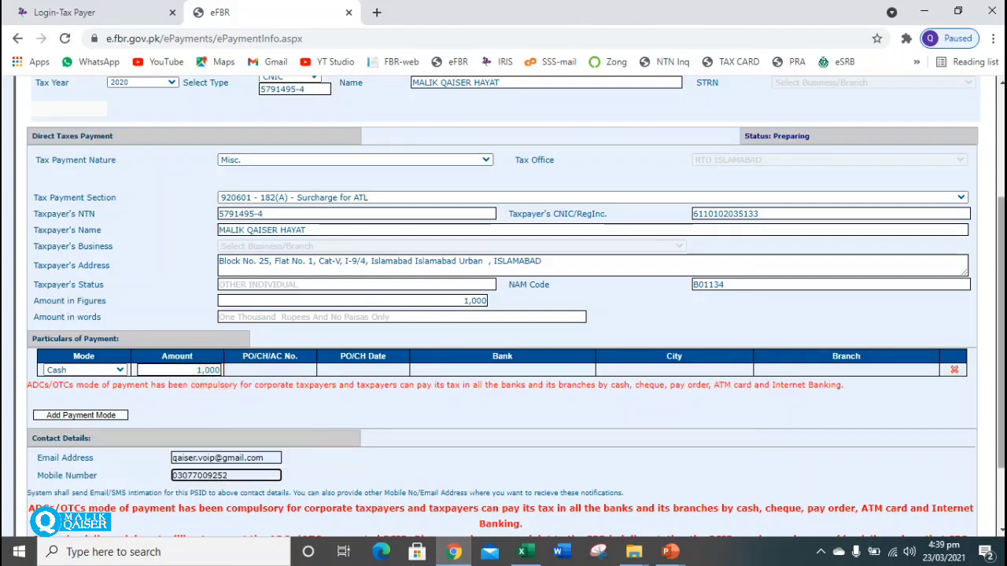
pyautogui.scroll(-2, 739, 383)
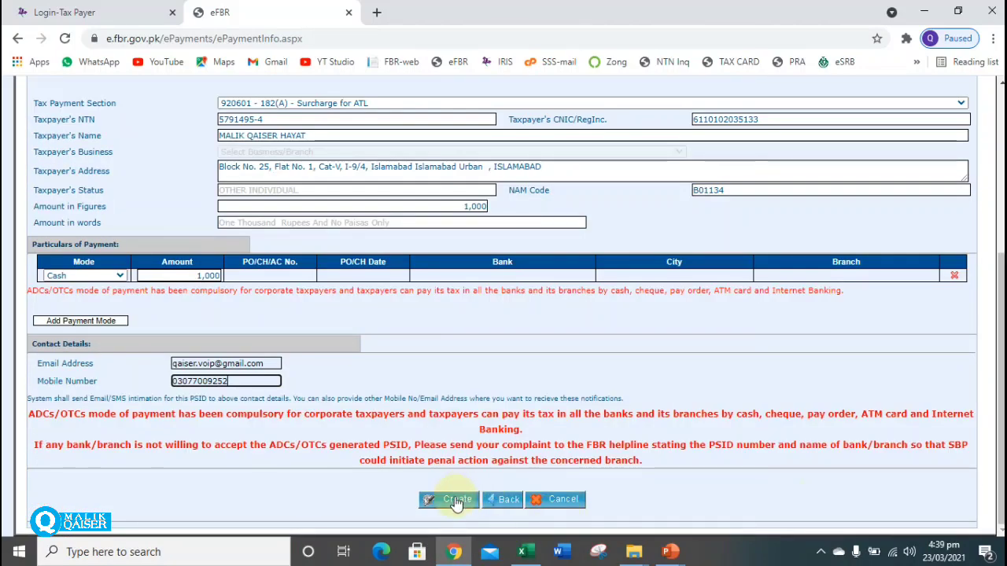
pyautogui.click(455, 499)
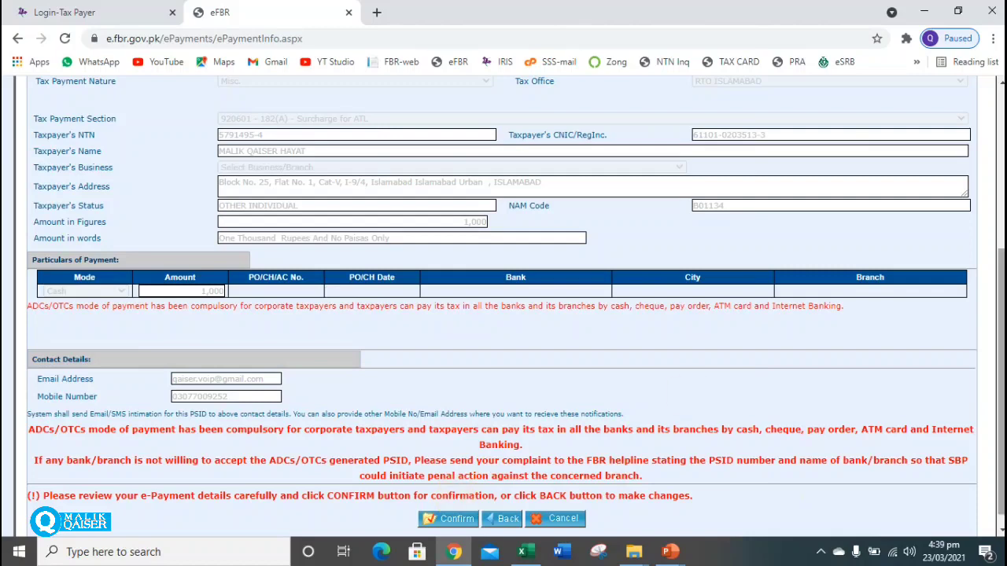
pyautogui.scroll(-1, 496, 480)
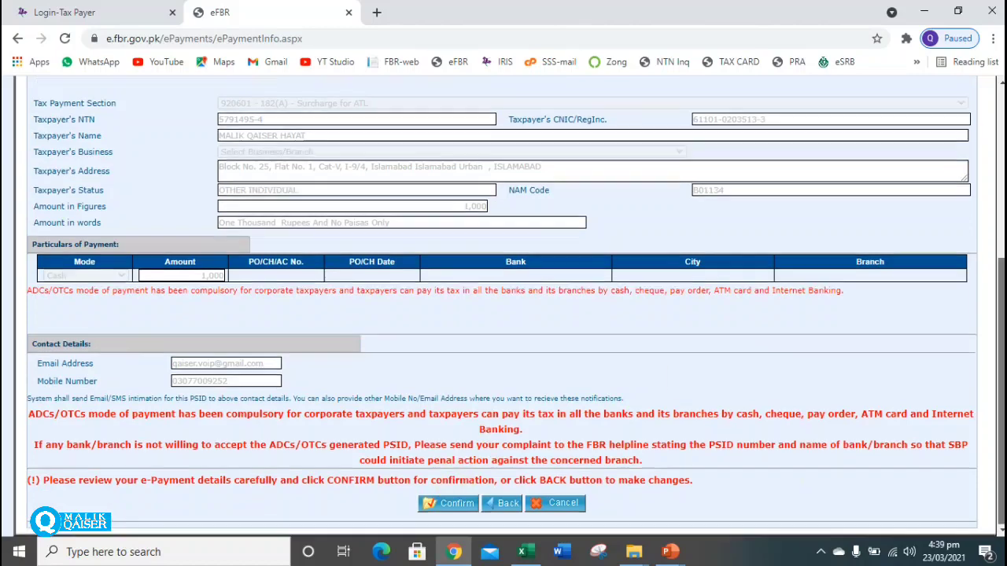
pyautogui.click(447, 502)
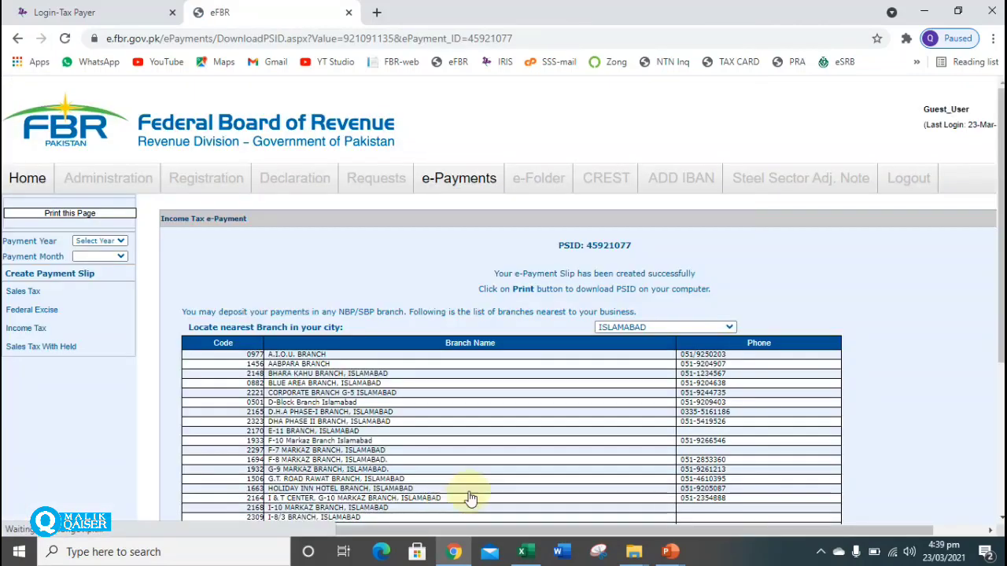
# Download the PSID challan as a PDF and open it from the download bar.
pyautogui.scroll(-3, 464, 495)
pyautogui.scroll(-1, 551, 487)
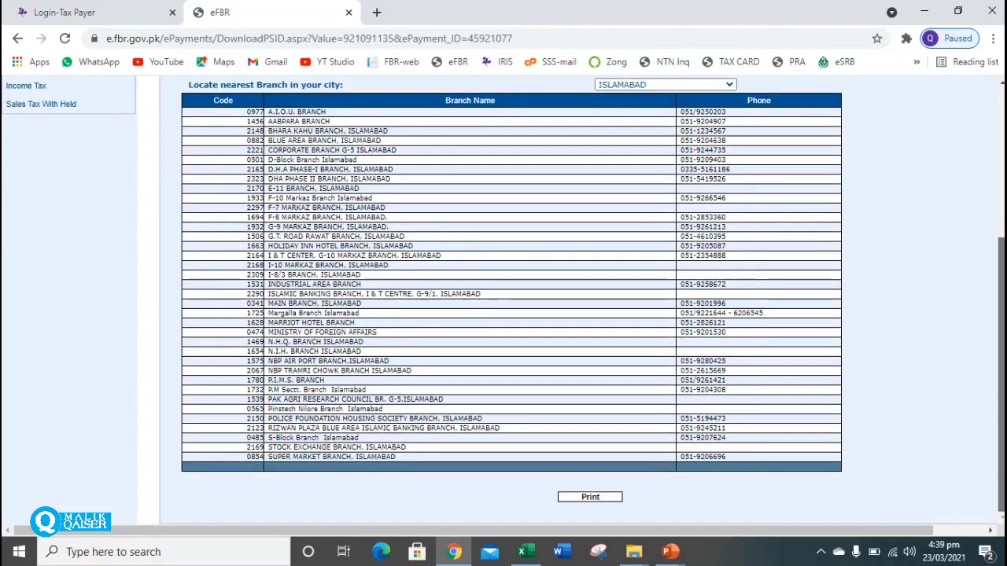
pyautogui.click(591, 498)
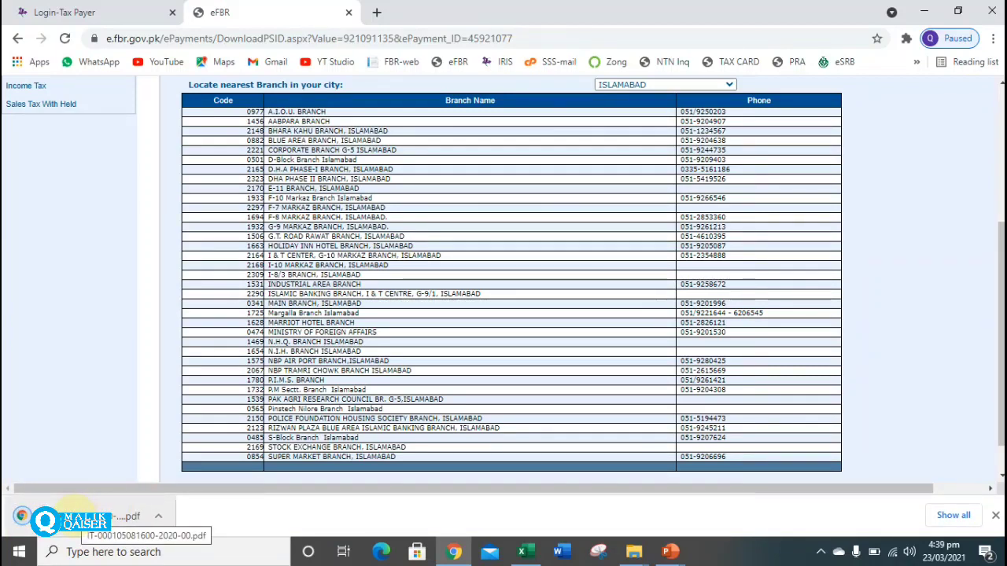
pyautogui.click(83, 517)
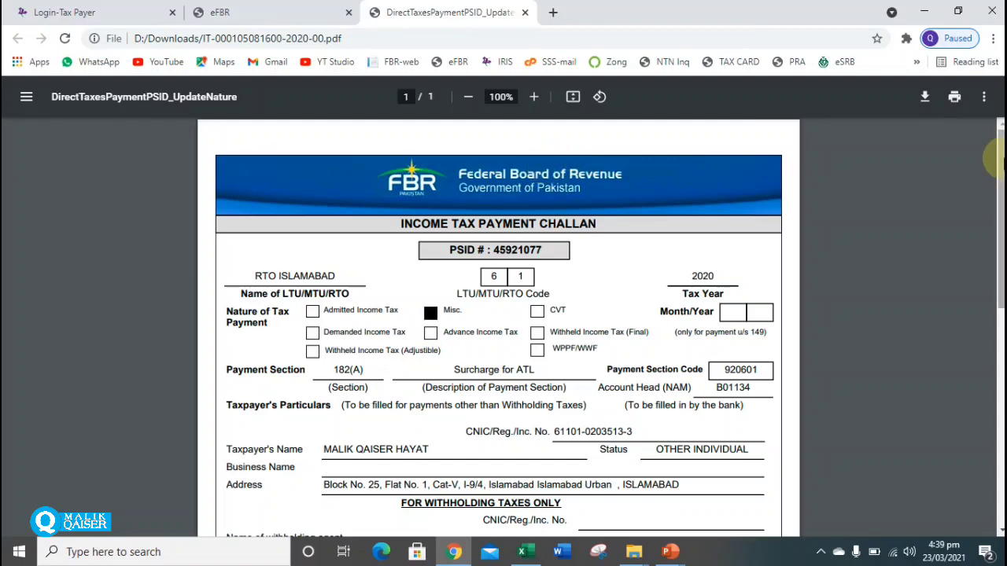
pyautogui.scroll(-5, 499, 327)
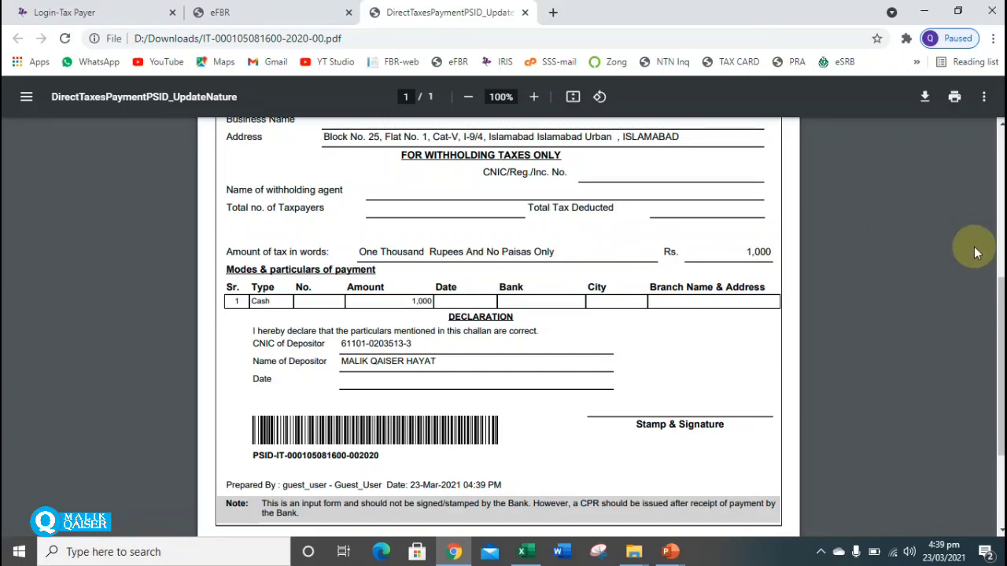
pyautogui.moveTo(999, 325); pyautogui.dragTo(999, 173)
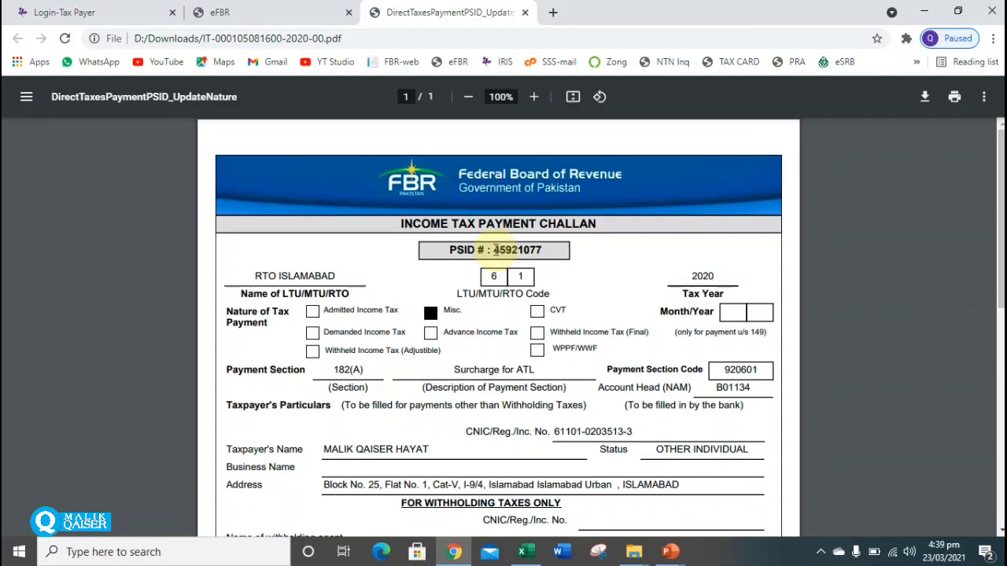
pyautogui.moveTo(495, 250); pyautogui.dragTo(544, 250)
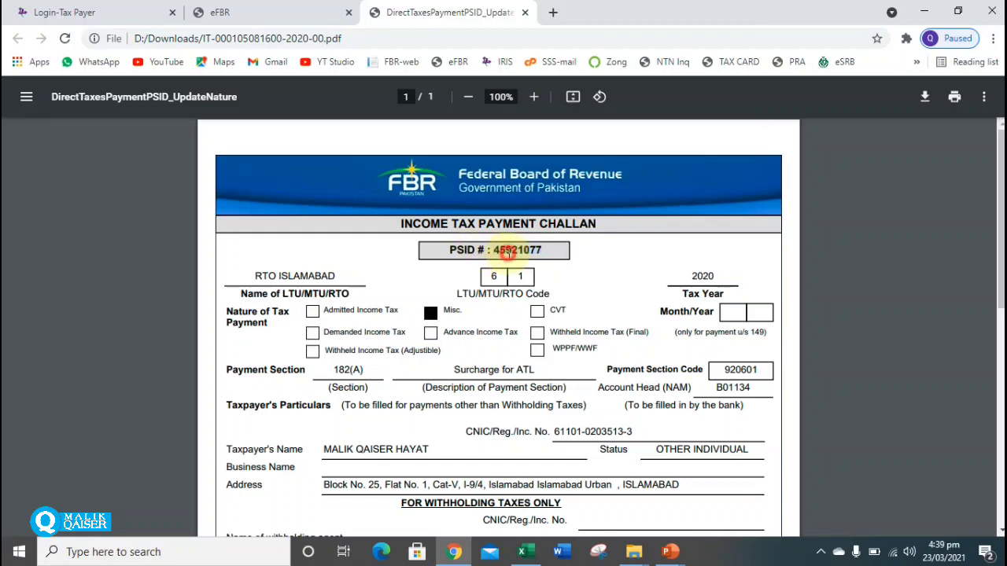
pyautogui.tripleClick(509, 252)
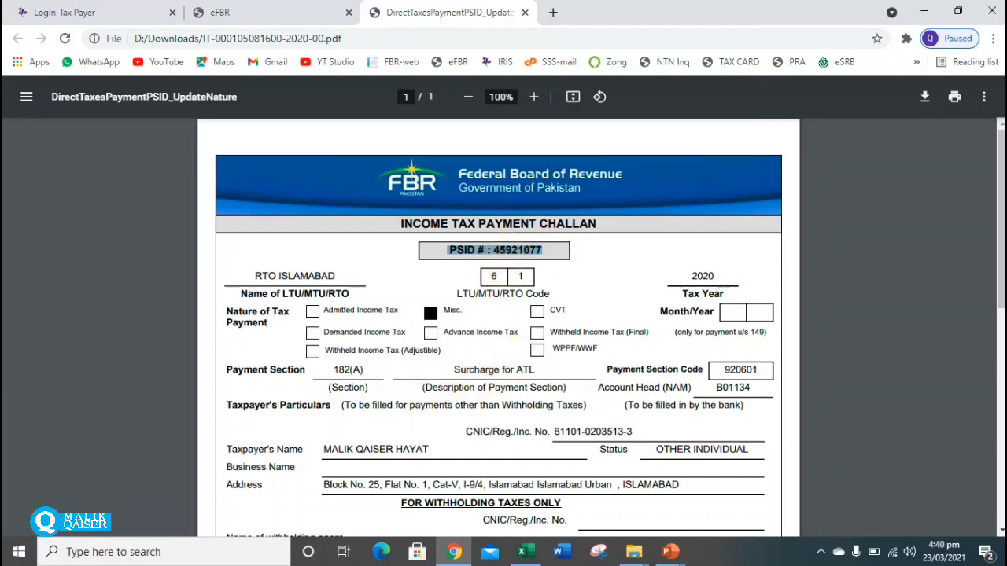
pyautogui.scroll(-2, 504, 327)
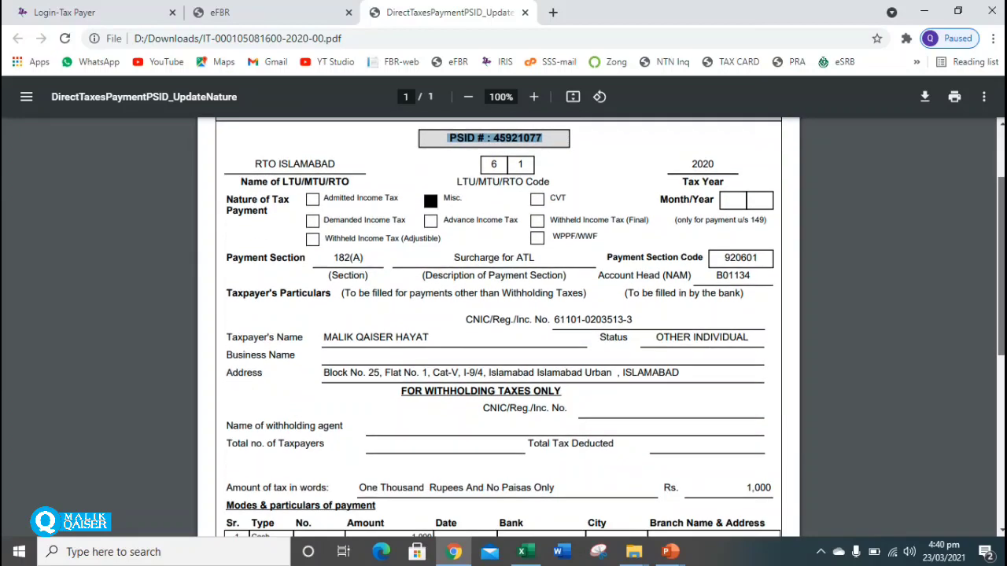
pyautogui.scroll(2, 504, 327)
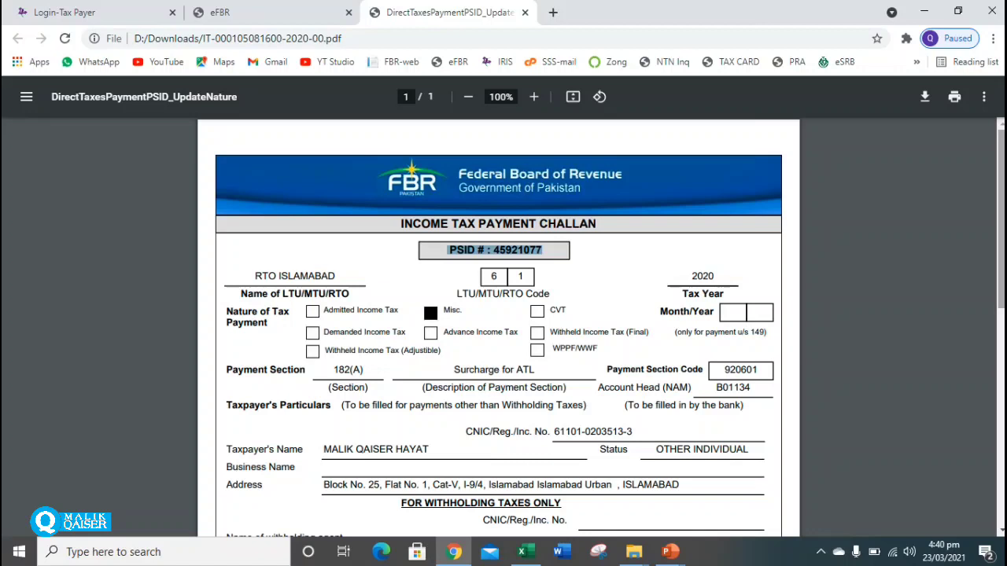